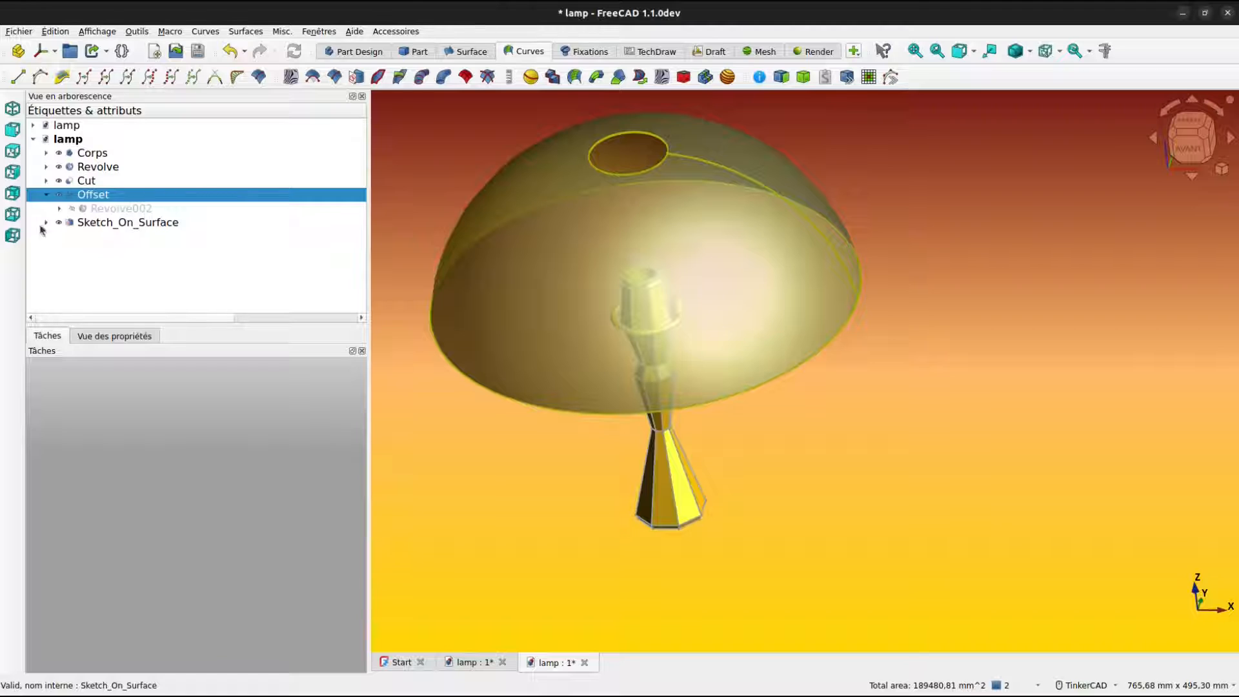
Open the Mapped_Sketch contained in Sketch_On_Surface for editing.
left_click(44, 224)
left_click(115, 238)
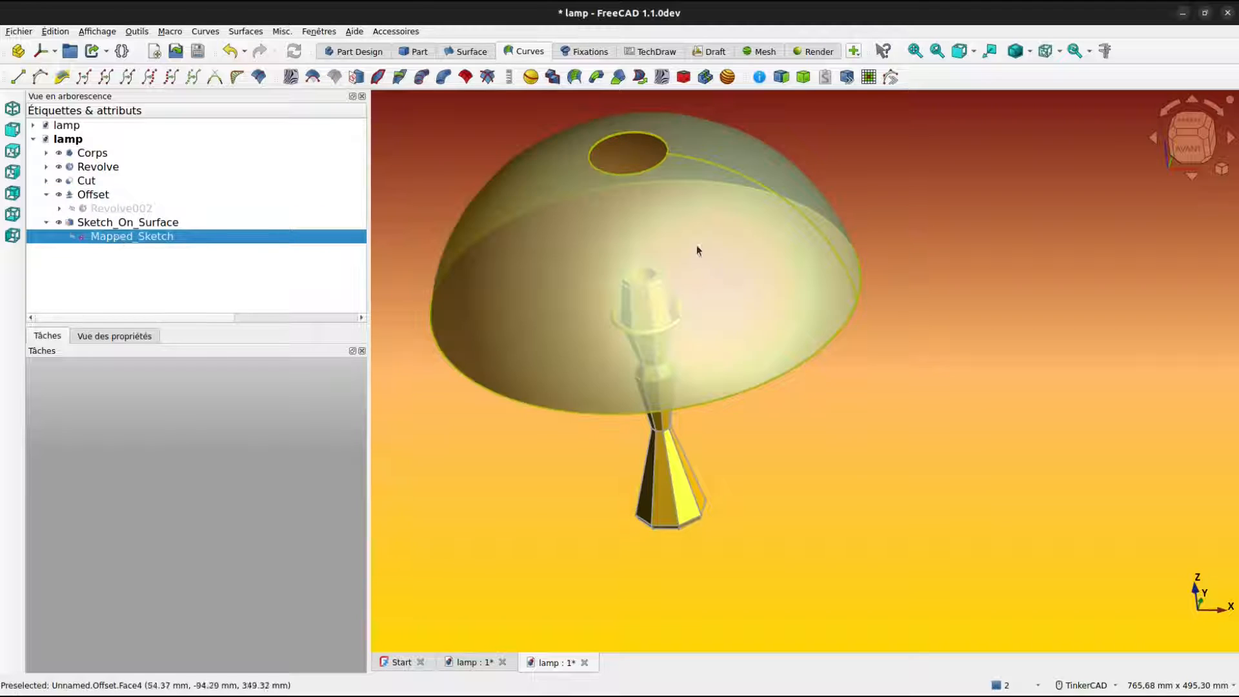
double_click(176, 237)
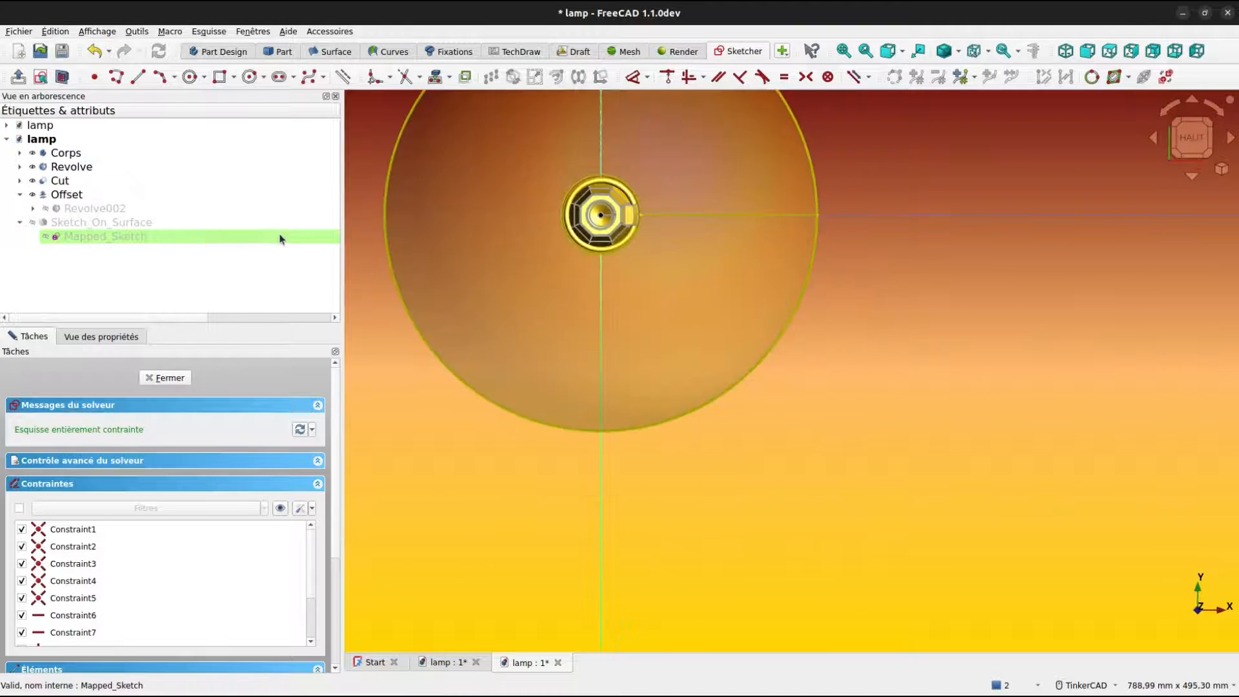
middle_click_drag(920, 226, 674, 311)
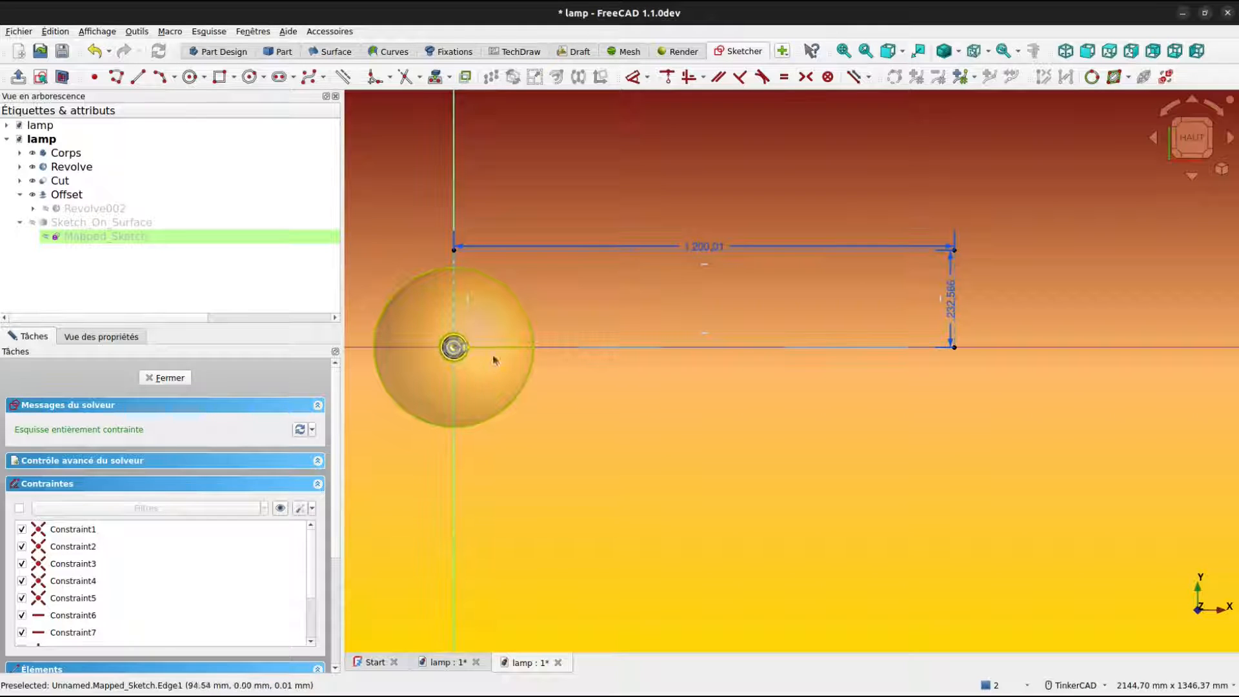
middle_click_drag(574, 411, 612, 415)
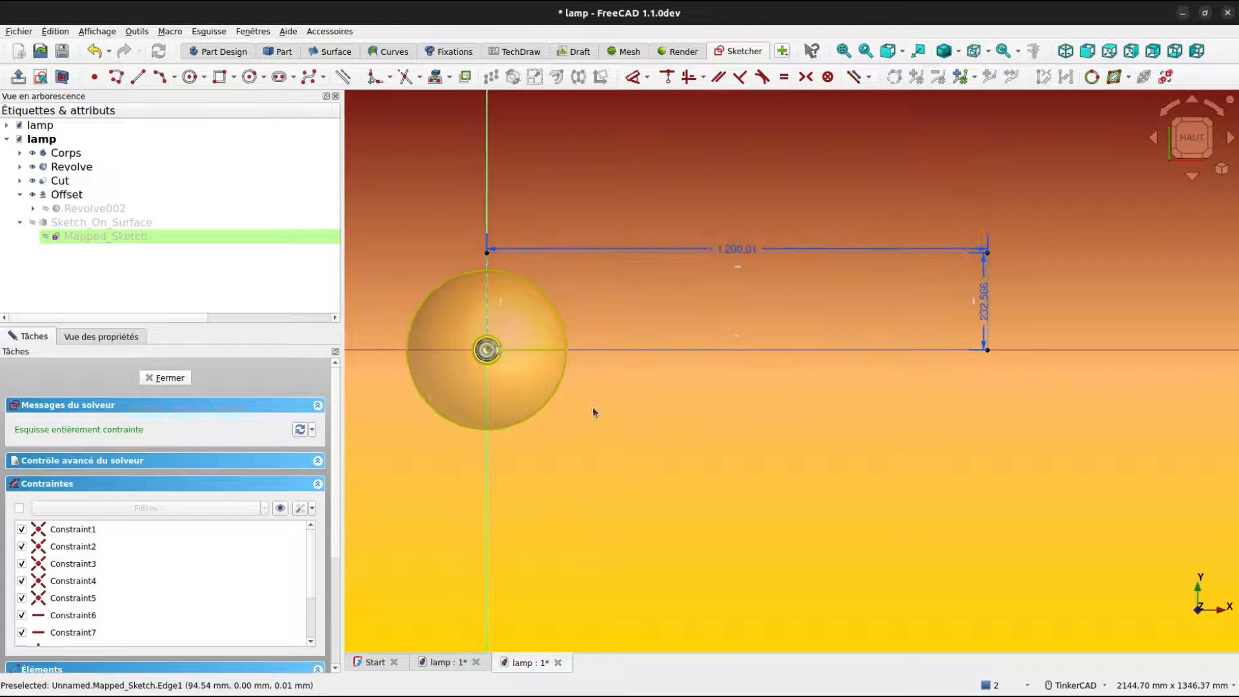
Sketch an eight-sided polygon about 71 mm across flats inside the mapping rectangle, with its centre up and to the right of the lamp's neck.
scroll(581, 389, "up", 4)
scroll(618, 423, "down", 2)
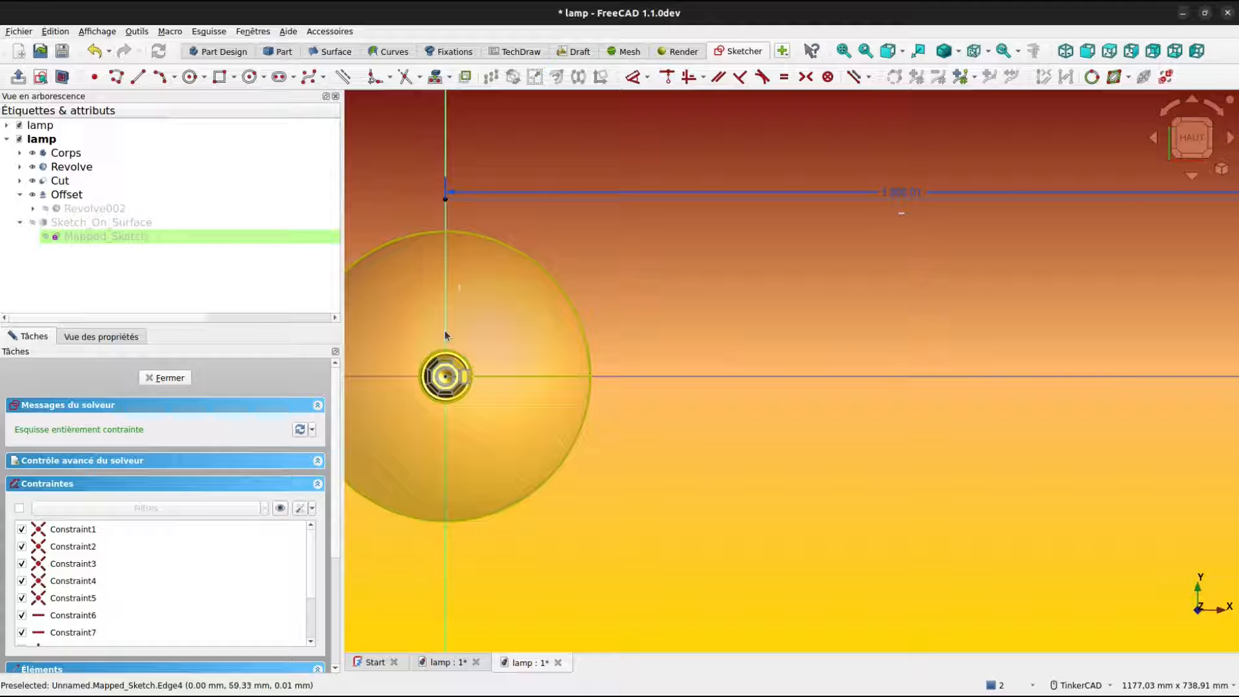
left_click(264, 77)
left_click(303, 175)
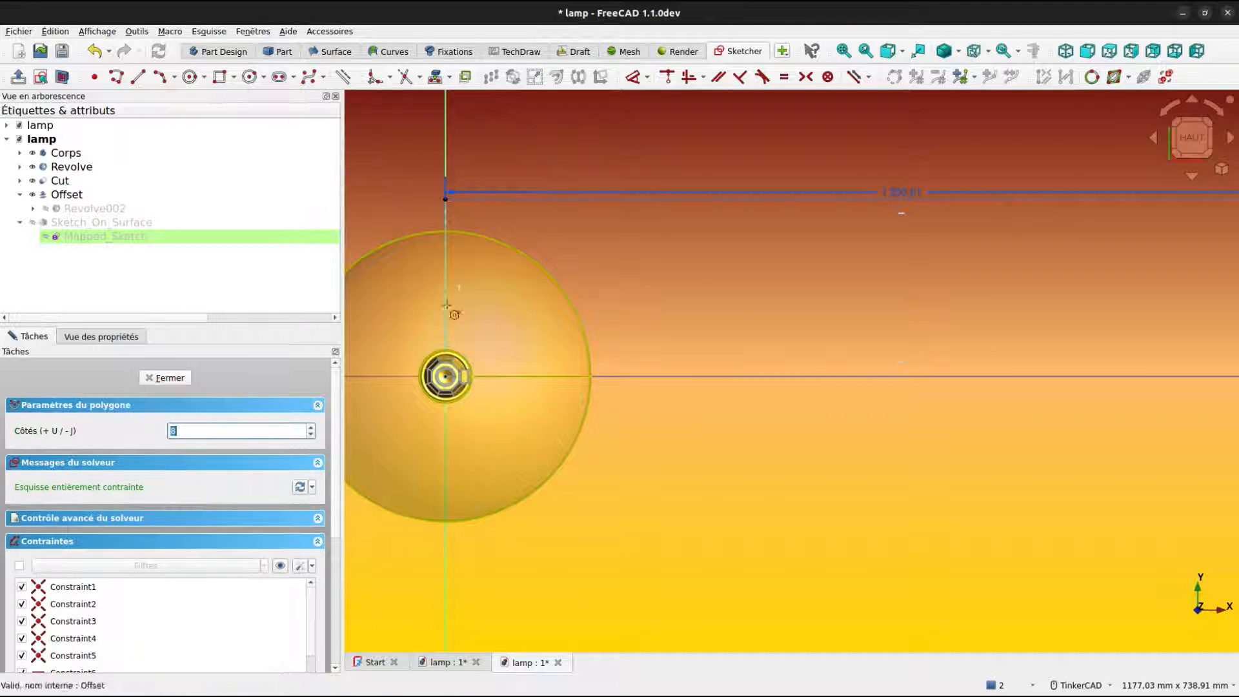
scroll(447, 305, "up", 6)
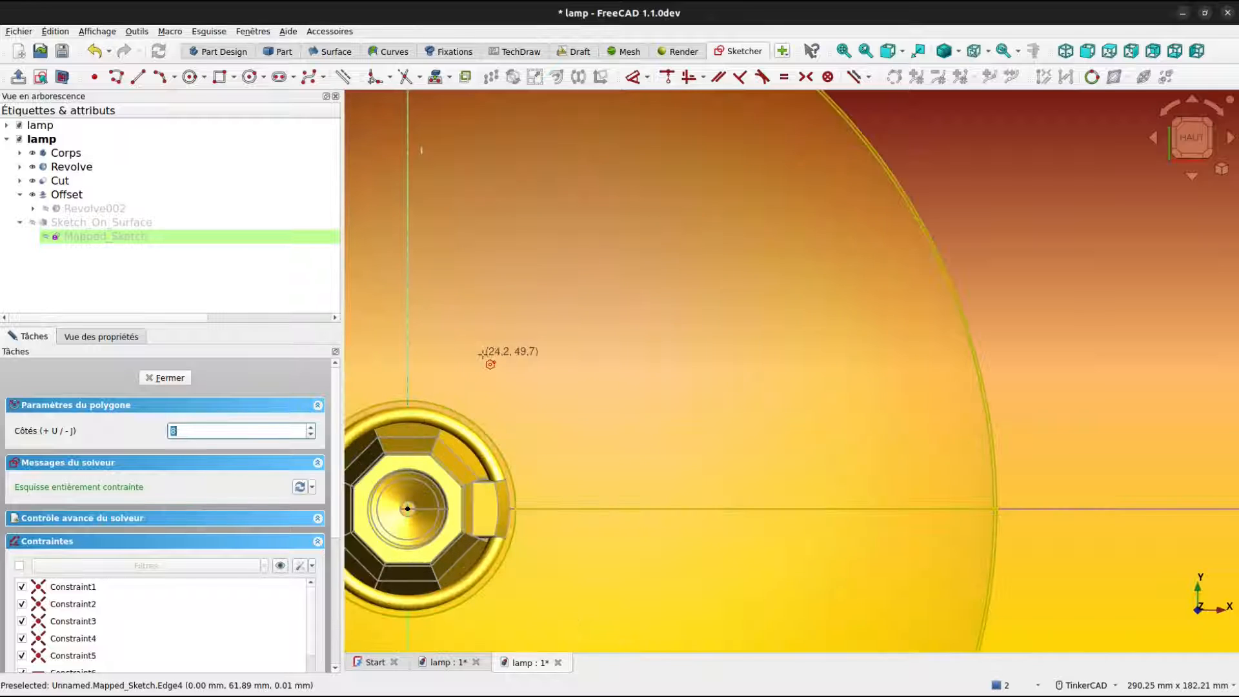
left_click(517, 362)
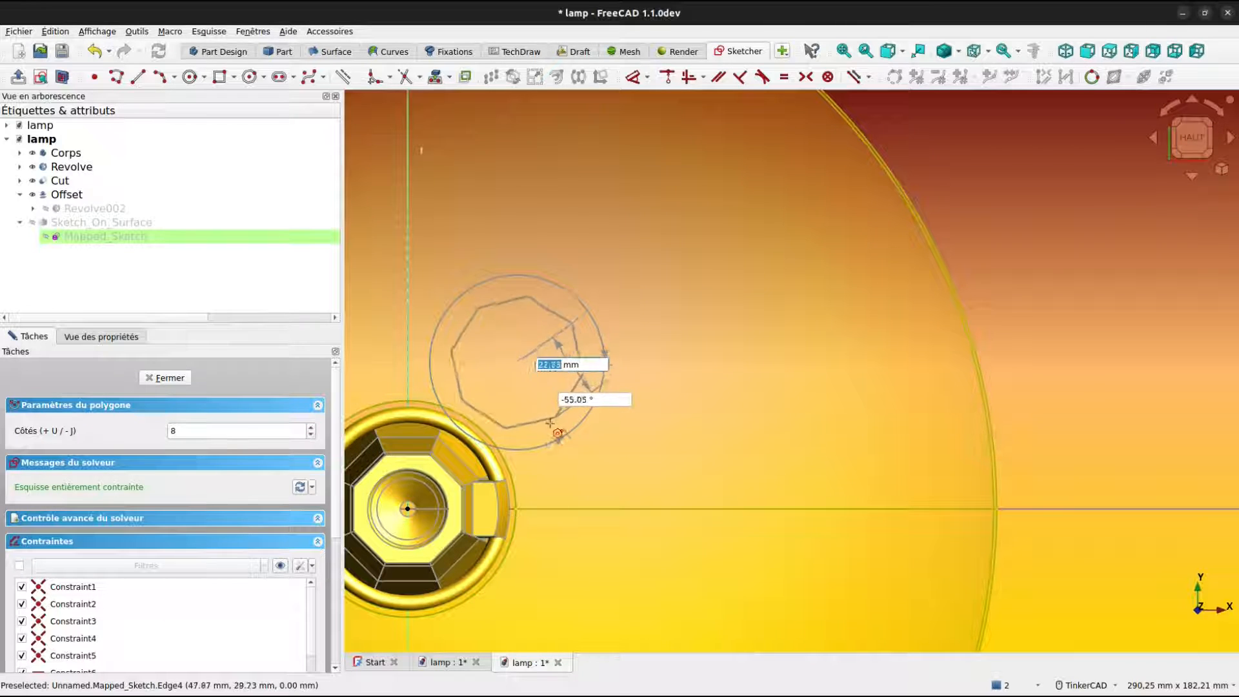
left_click(582, 462)
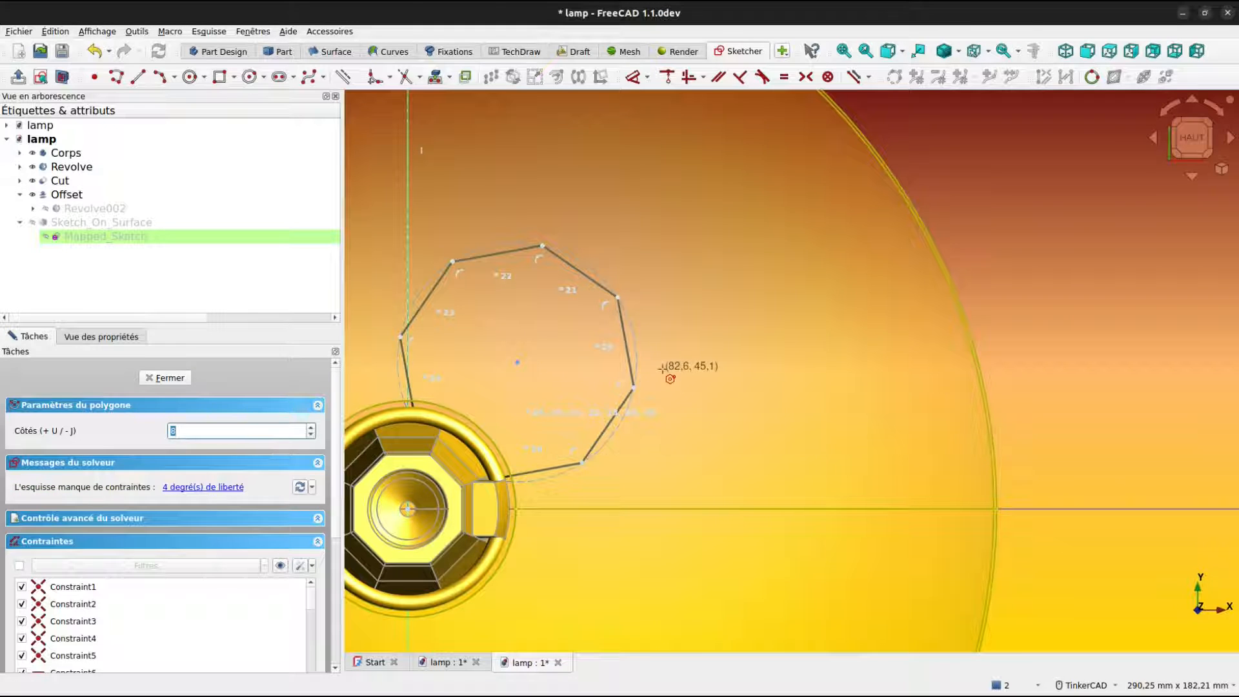
key("Escape")
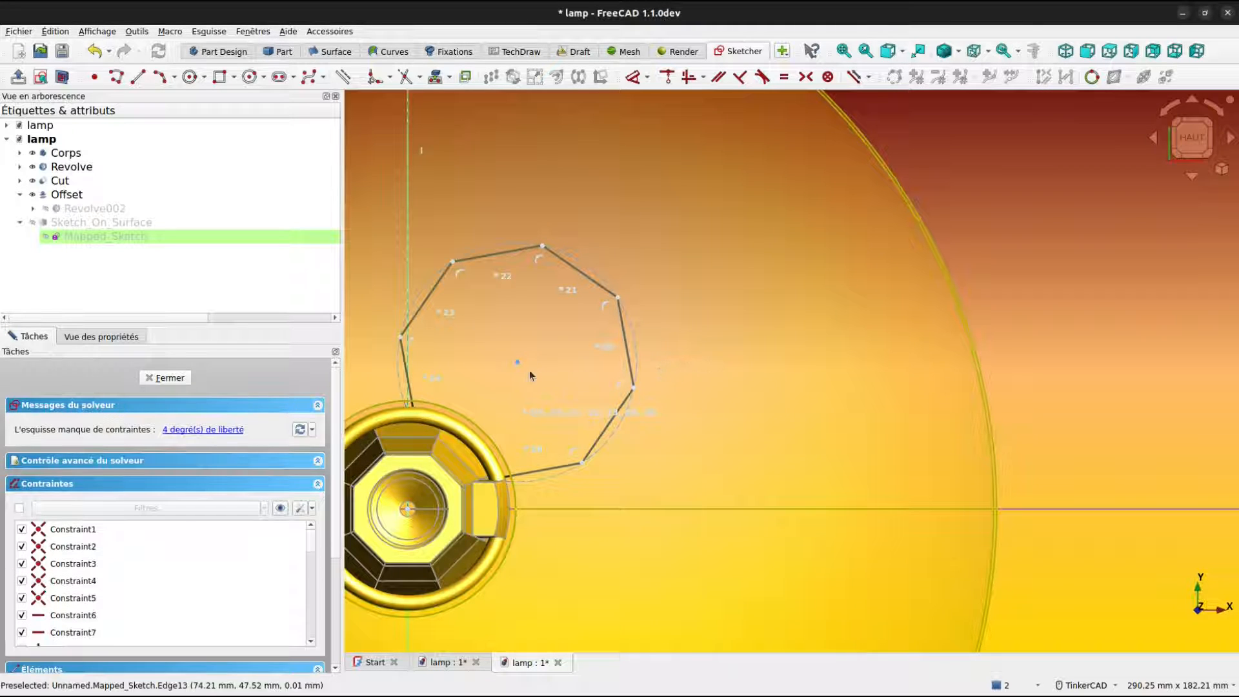
left_click_drag(517, 362, 580, 355)
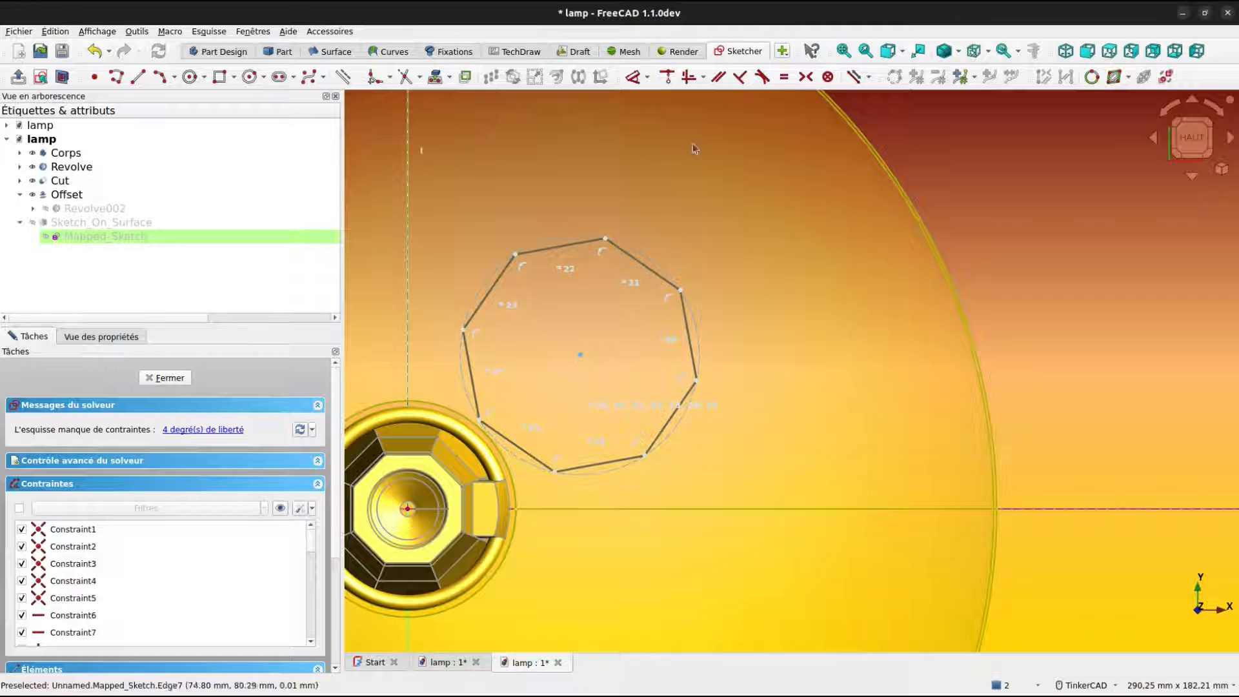
Constrain the octagon's right side to vertical and set the distance between its two upper side vertices to 60 mm.
left_click(681, 334)
key("v")
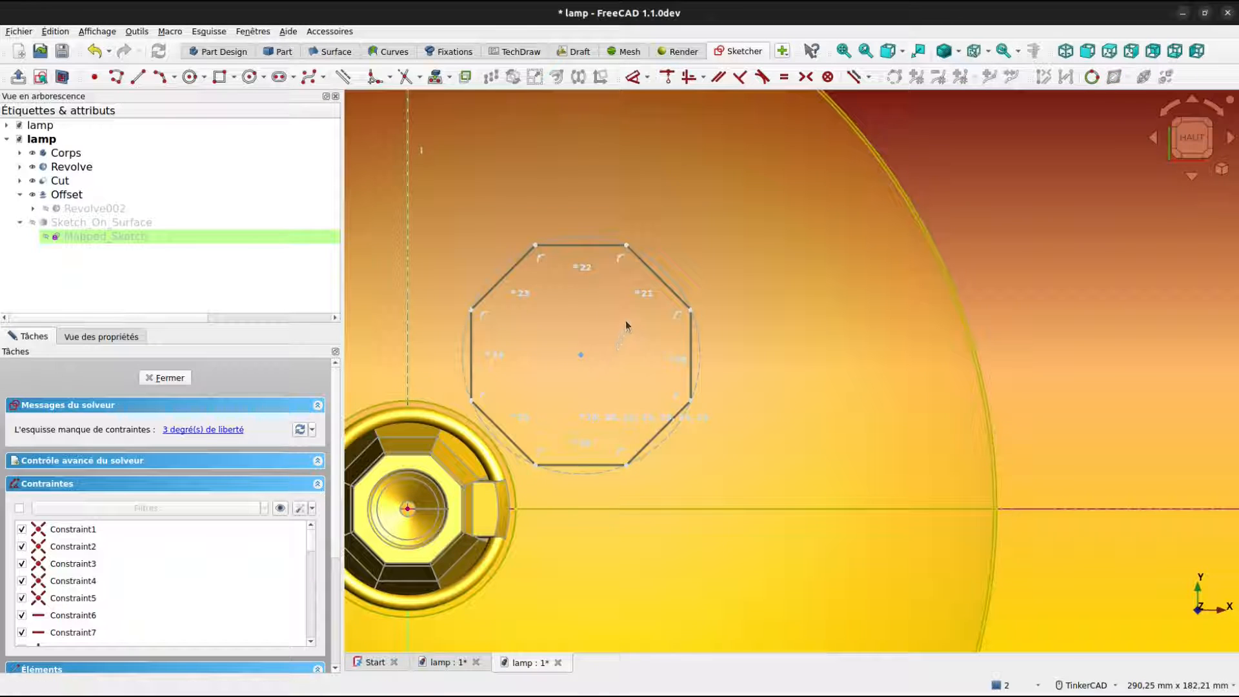
left_click(634, 77)
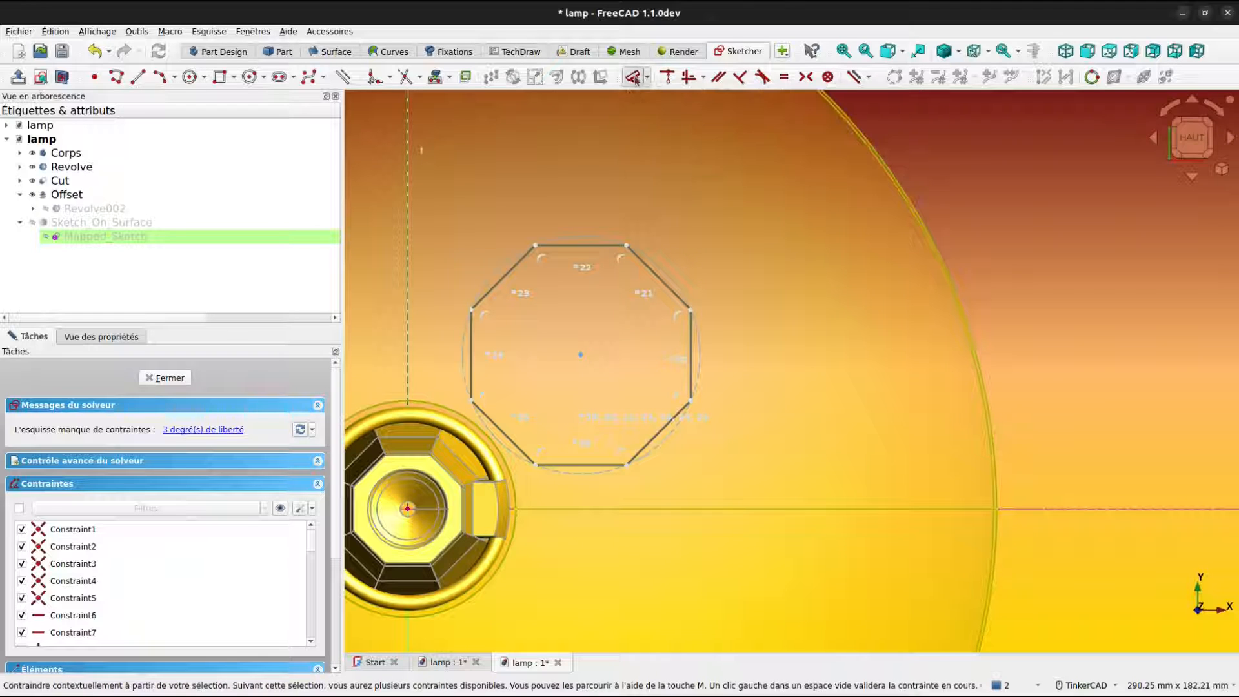
left_click(472, 309)
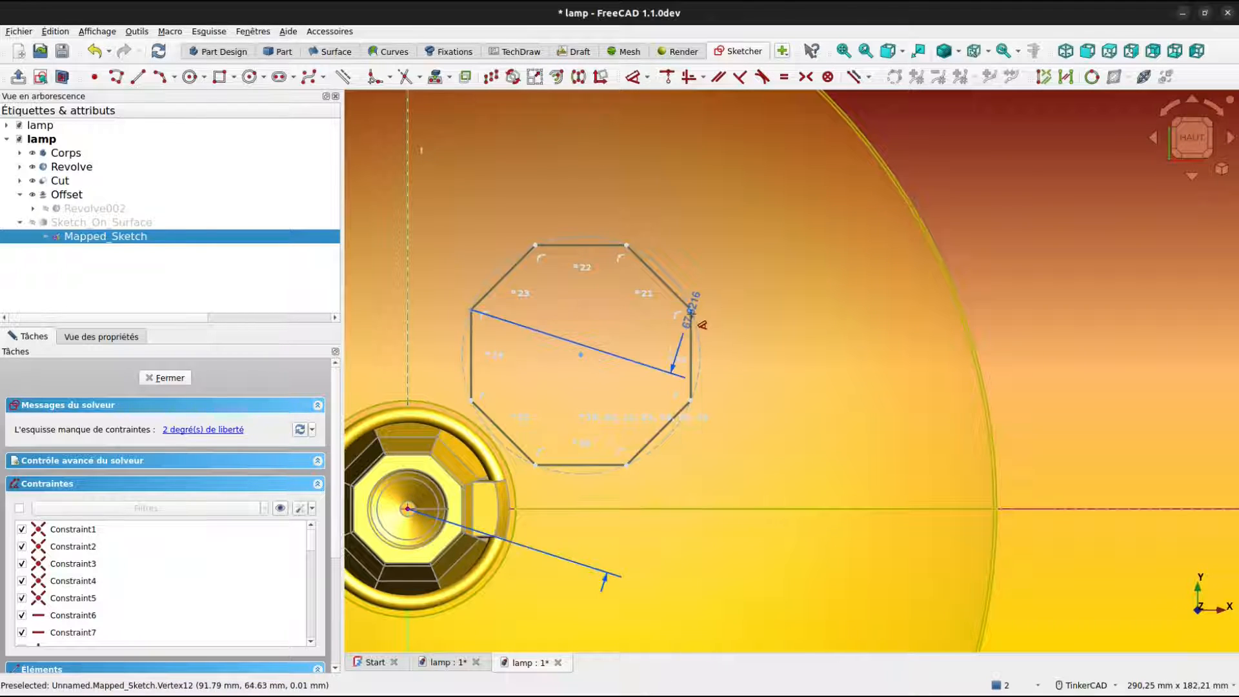
left_click(692, 313)
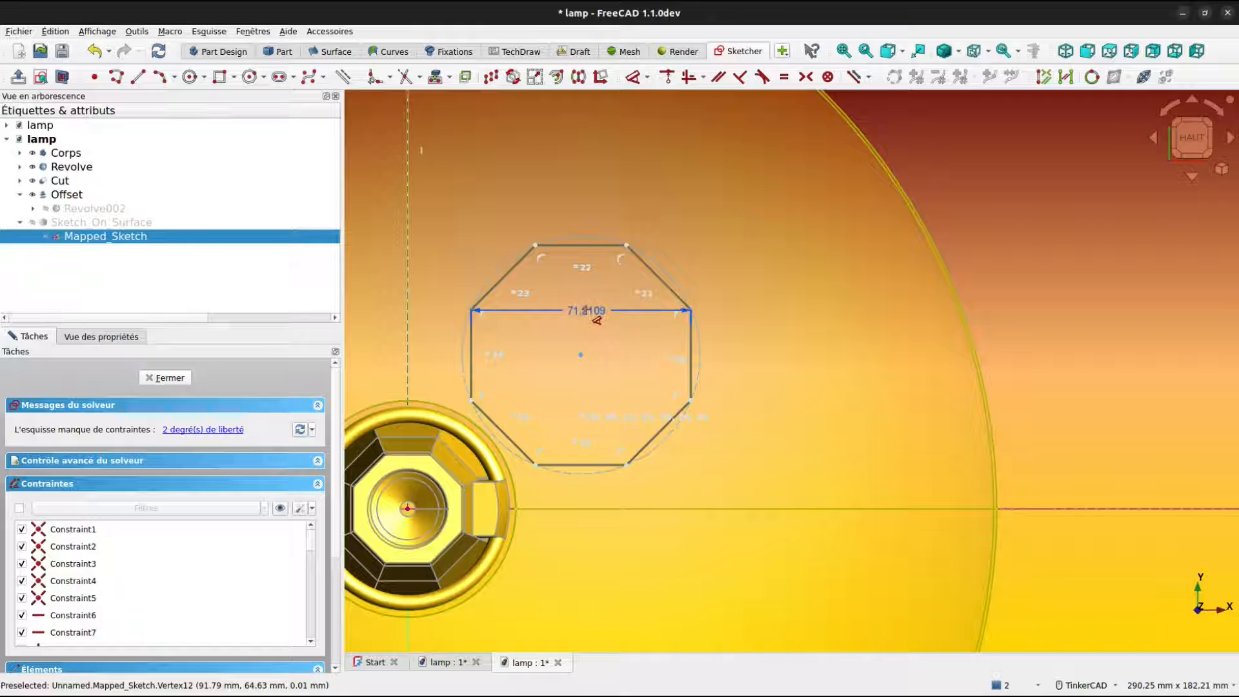
left_click(587, 314)
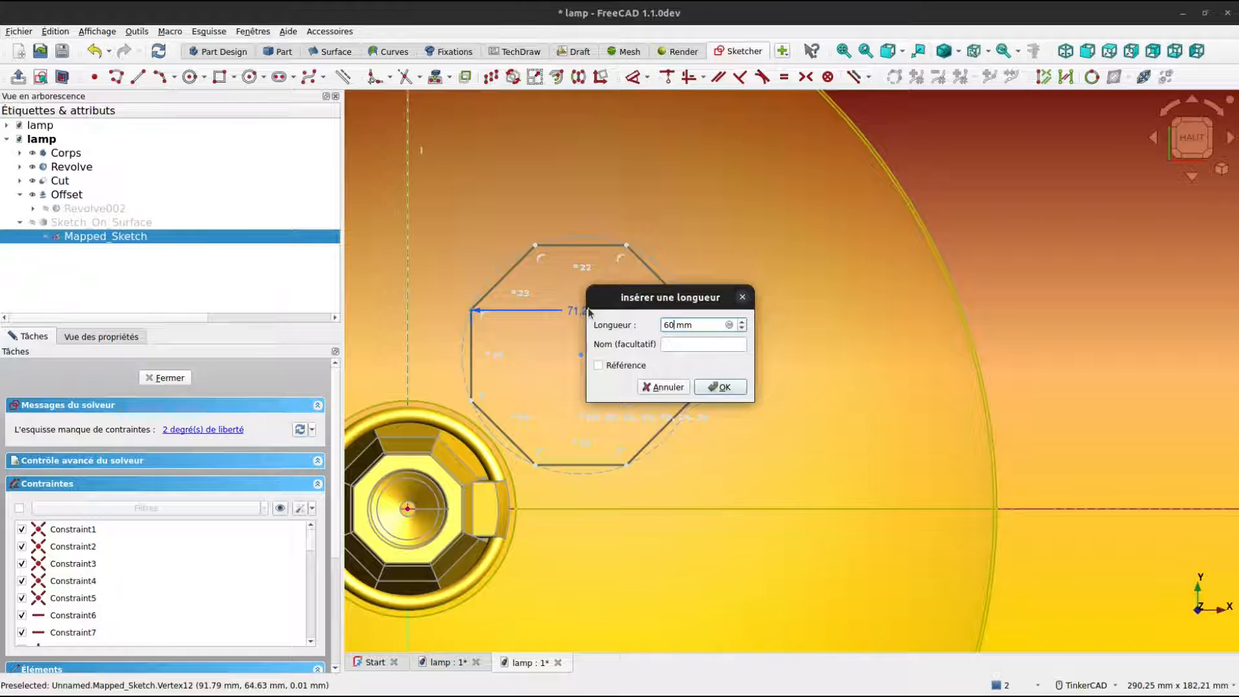
key("Return")
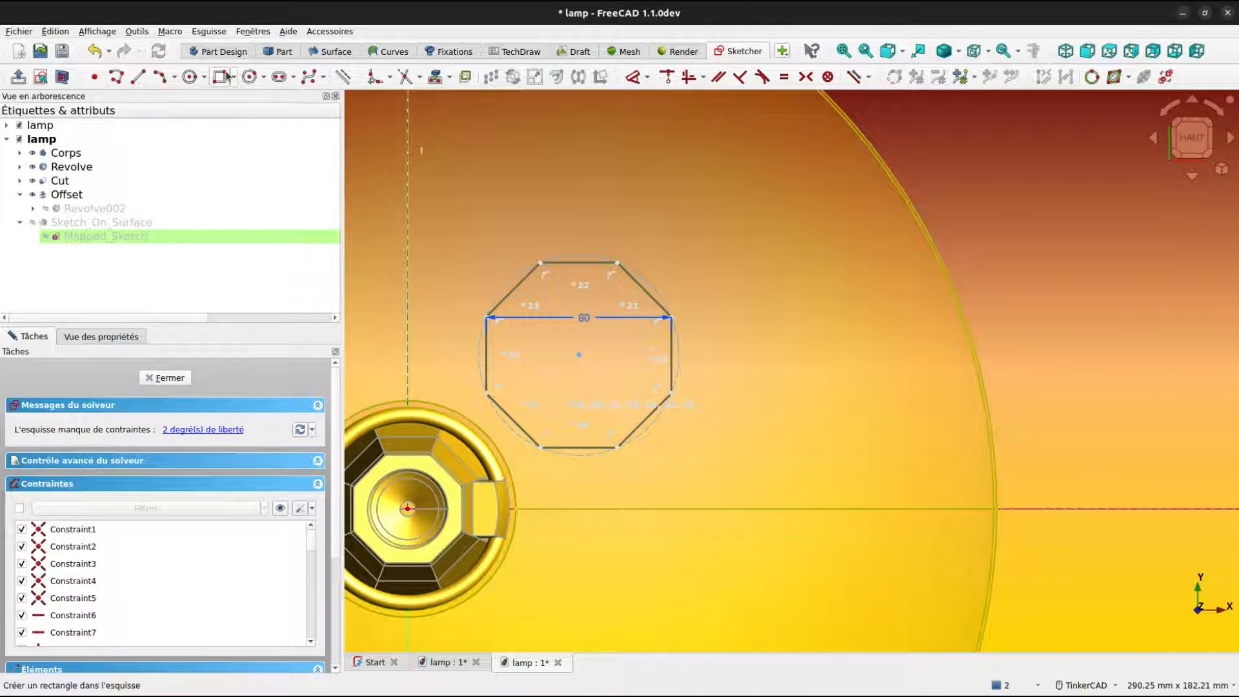
Draw a concentric eight-sided polygon about 12 mm inside the first octagon and constrain its right side to vertical.
left_click(249, 77)
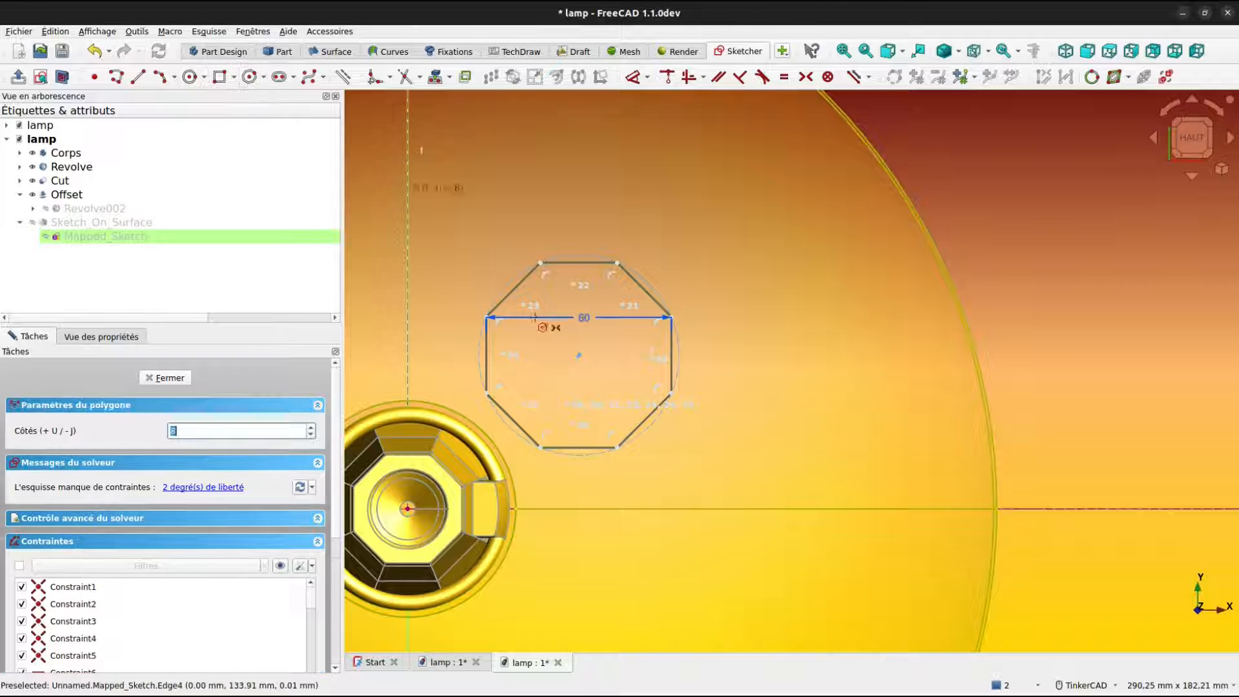
left_click(579, 355)
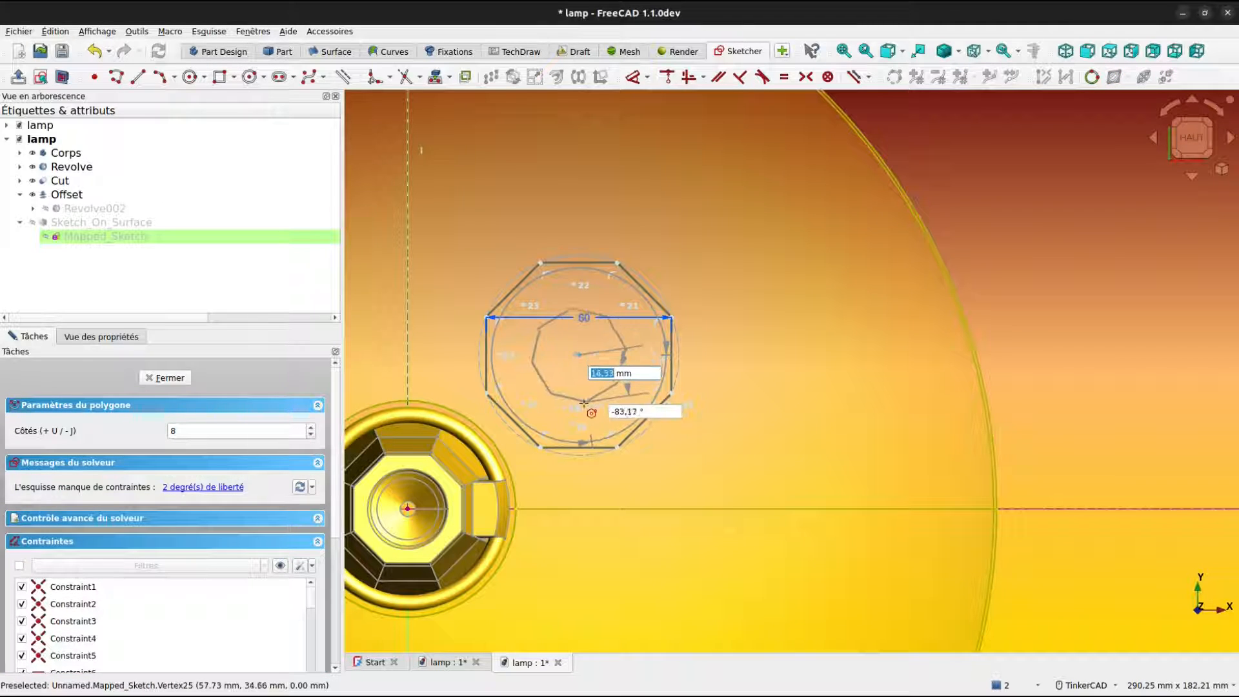
left_click(561, 413)
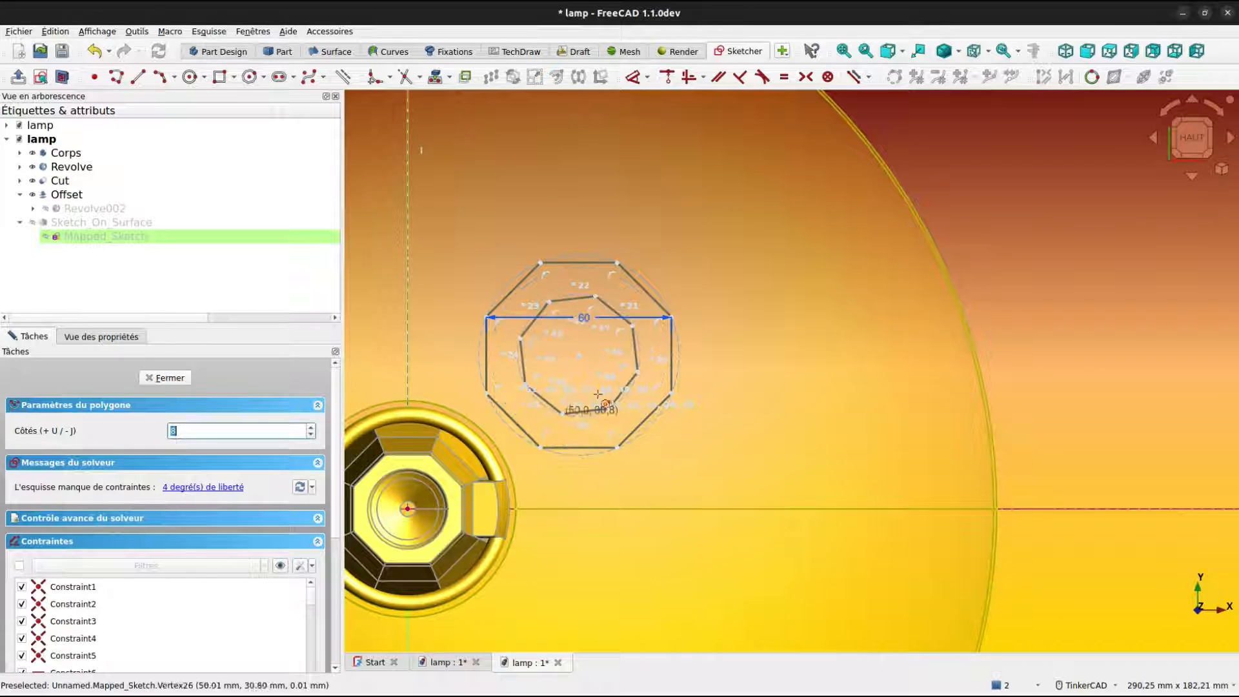
left_click(689, 77)
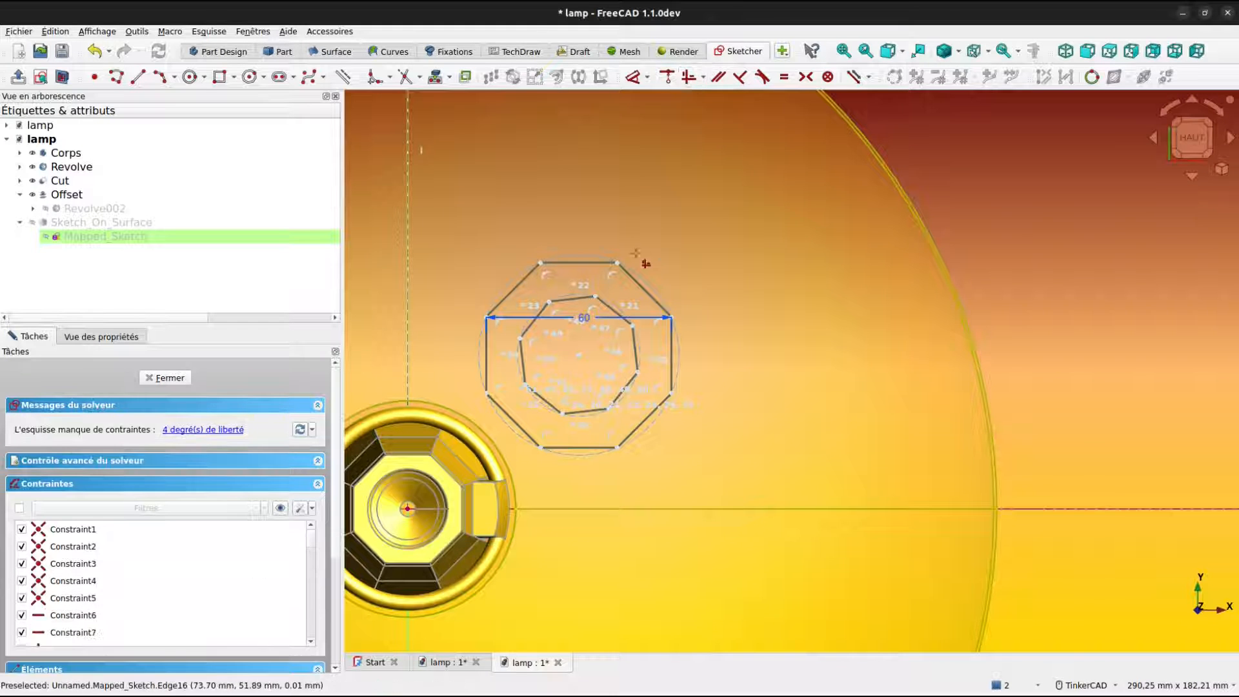
scroll(640, 300, "up", 3)
left_click(631, 367)
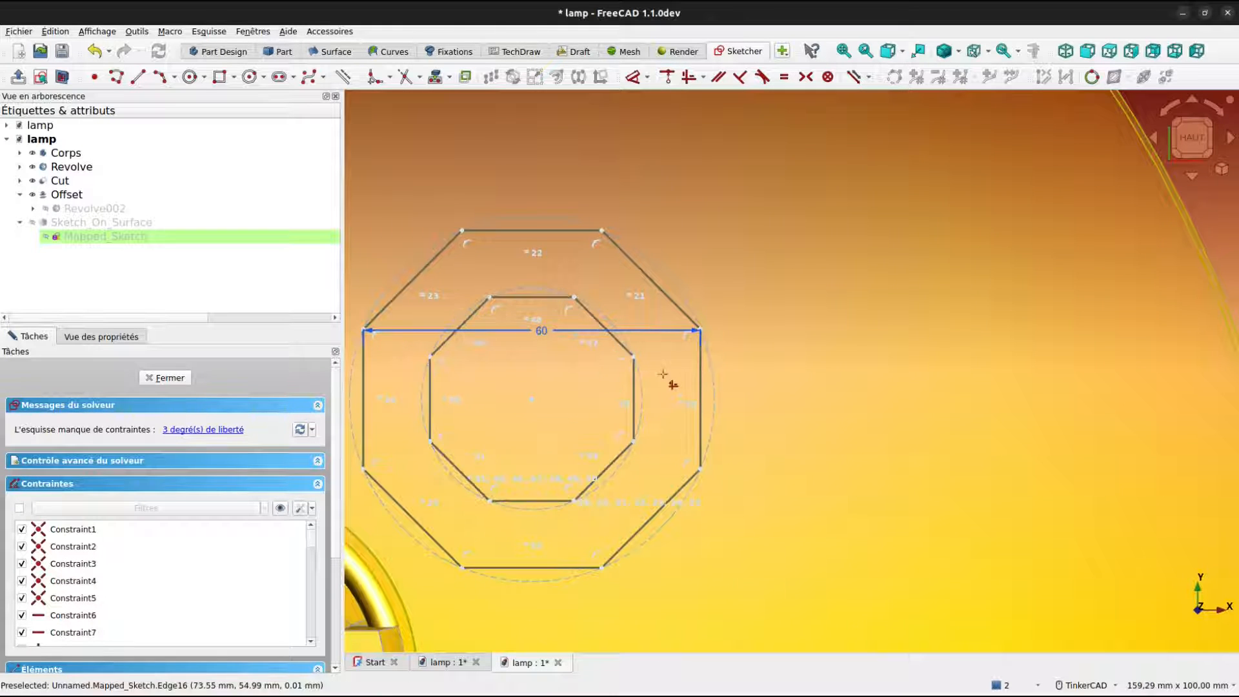
right_click(825, 376)
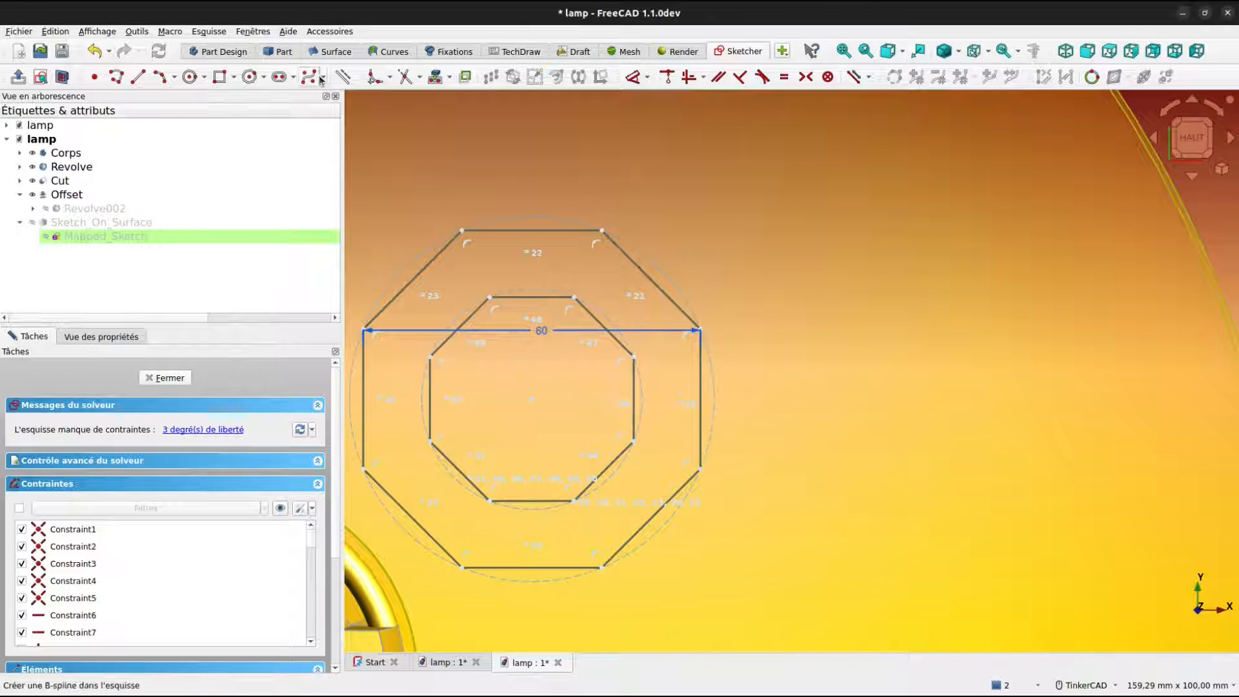
Draw a horizontal construction line between the right sides of the two octagons and set its length to 7 mm.
left_click(138, 77)
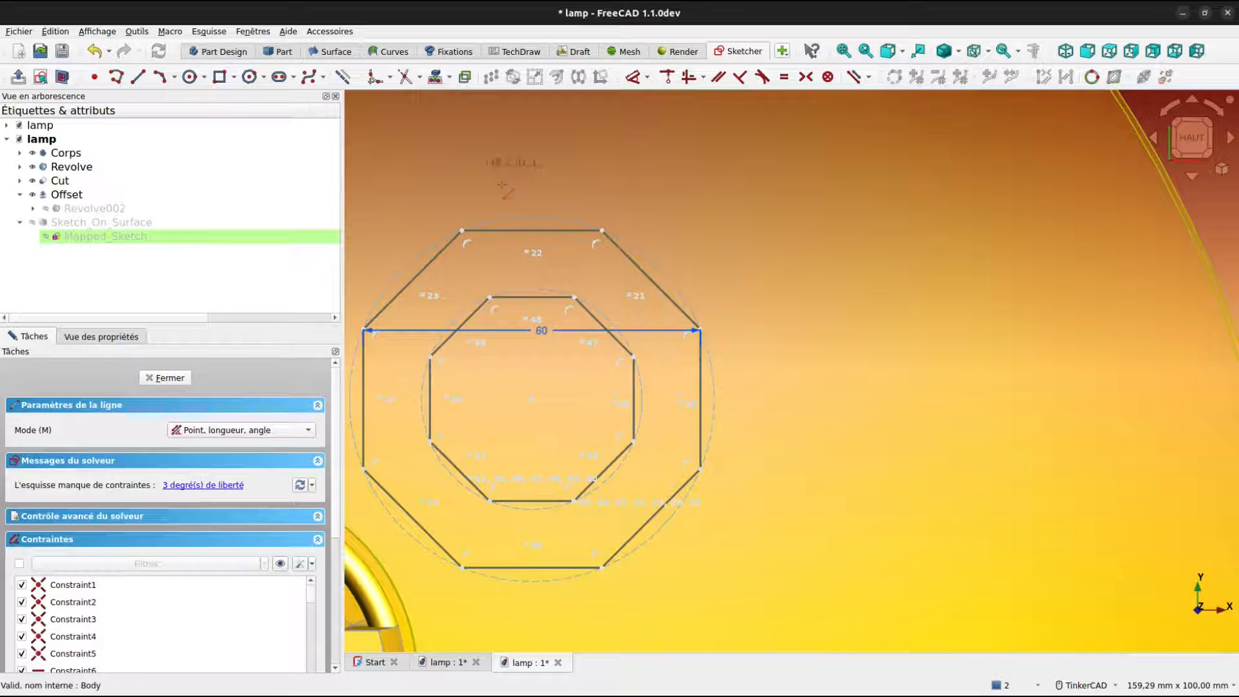
left_click(630, 399)
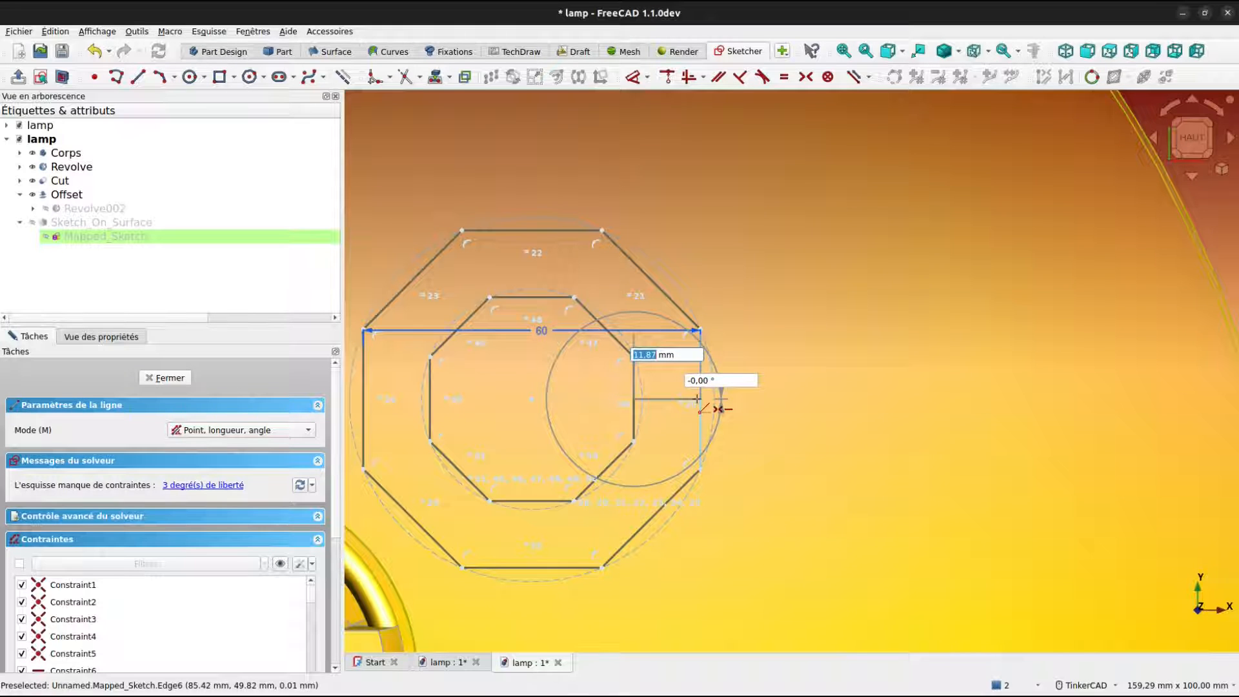
left_click(699, 399)
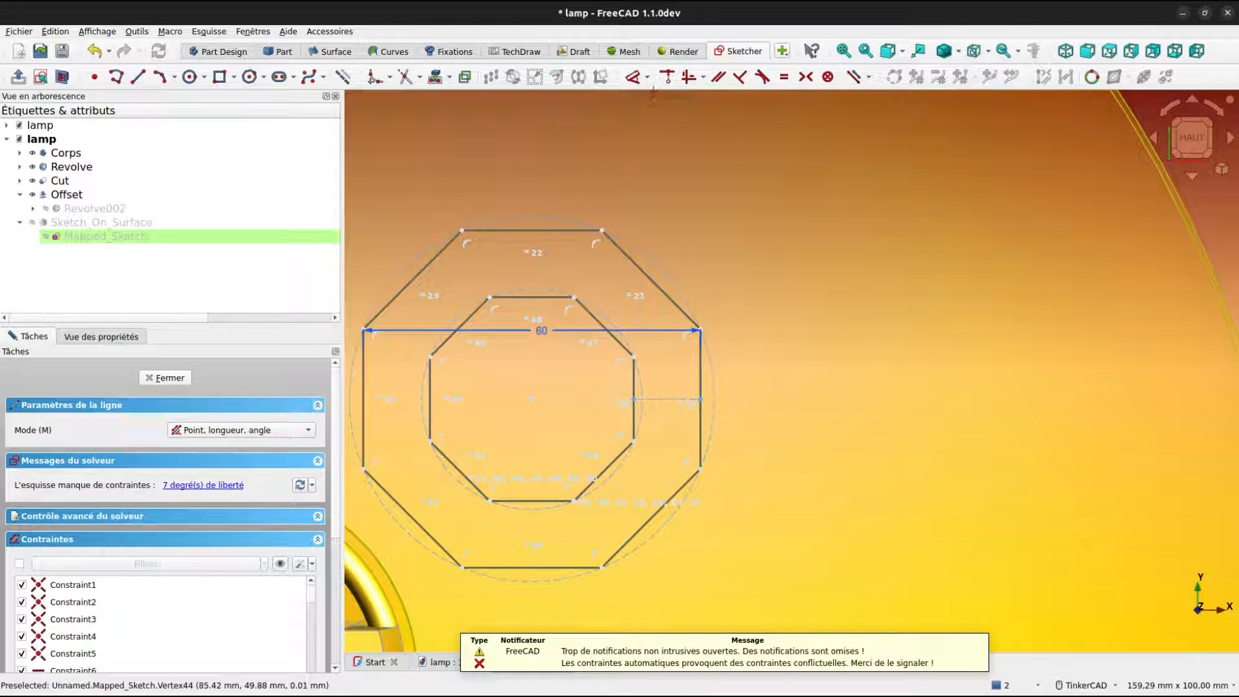
left_click(633, 77)
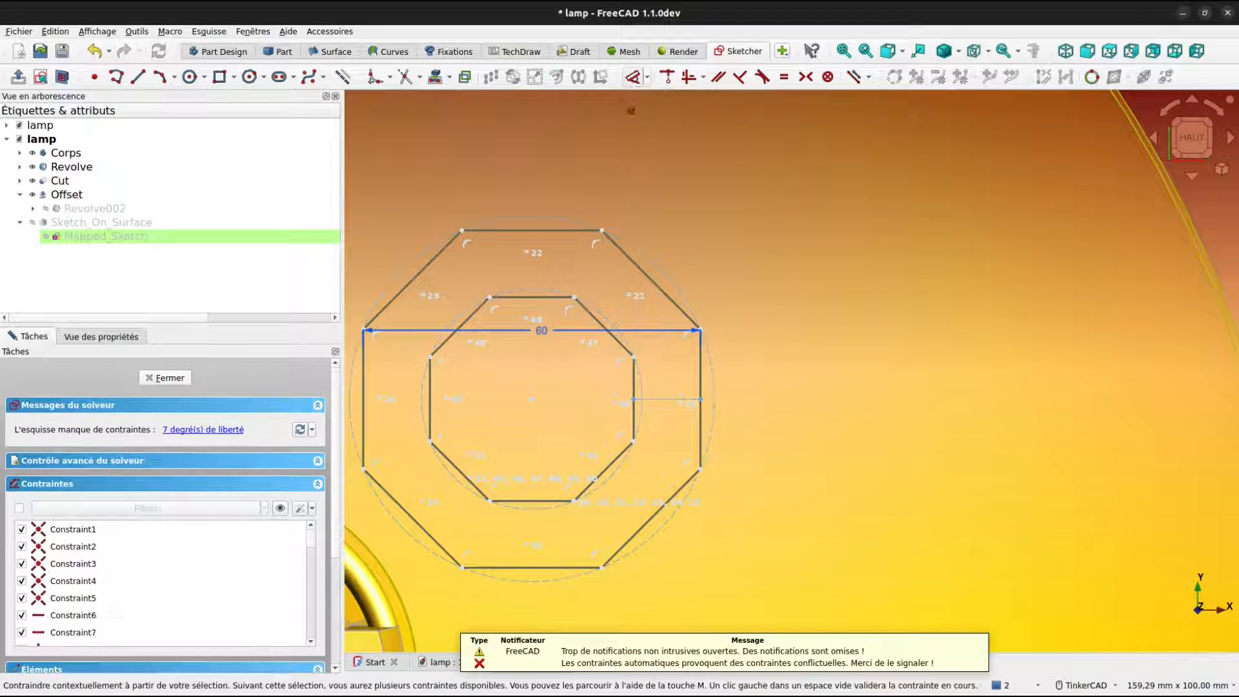
left_click(659, 399)
left_click(667, 434)
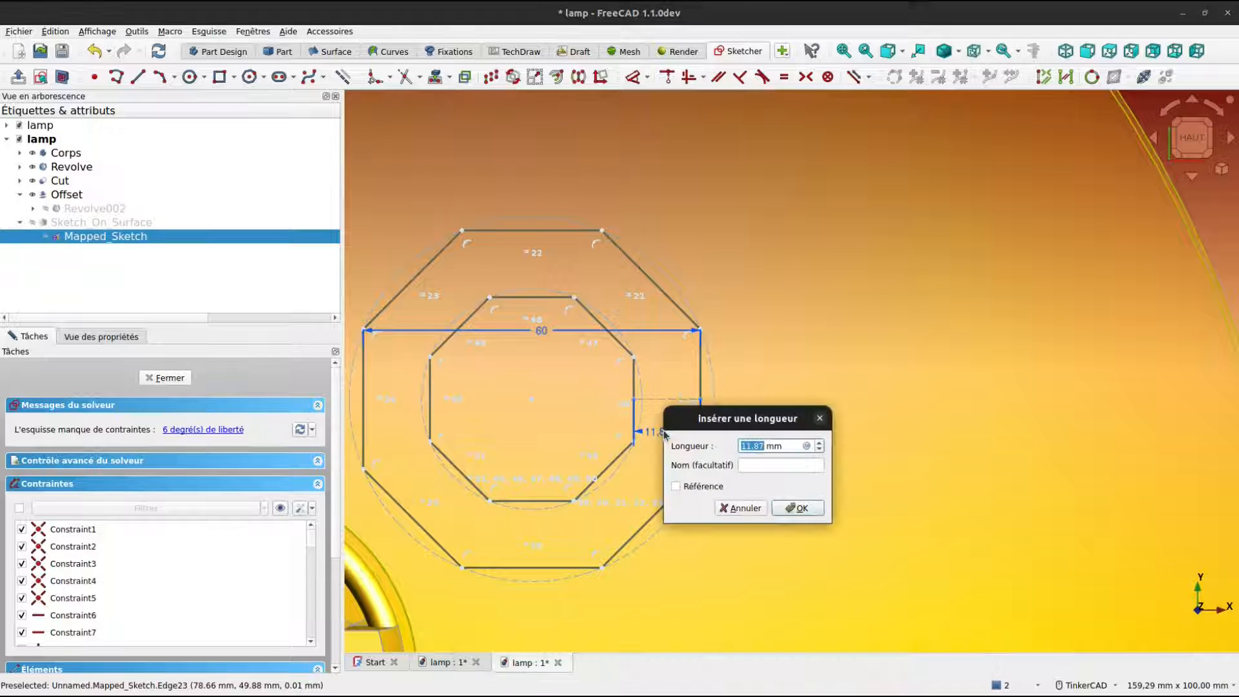
type("7")
key("Return")
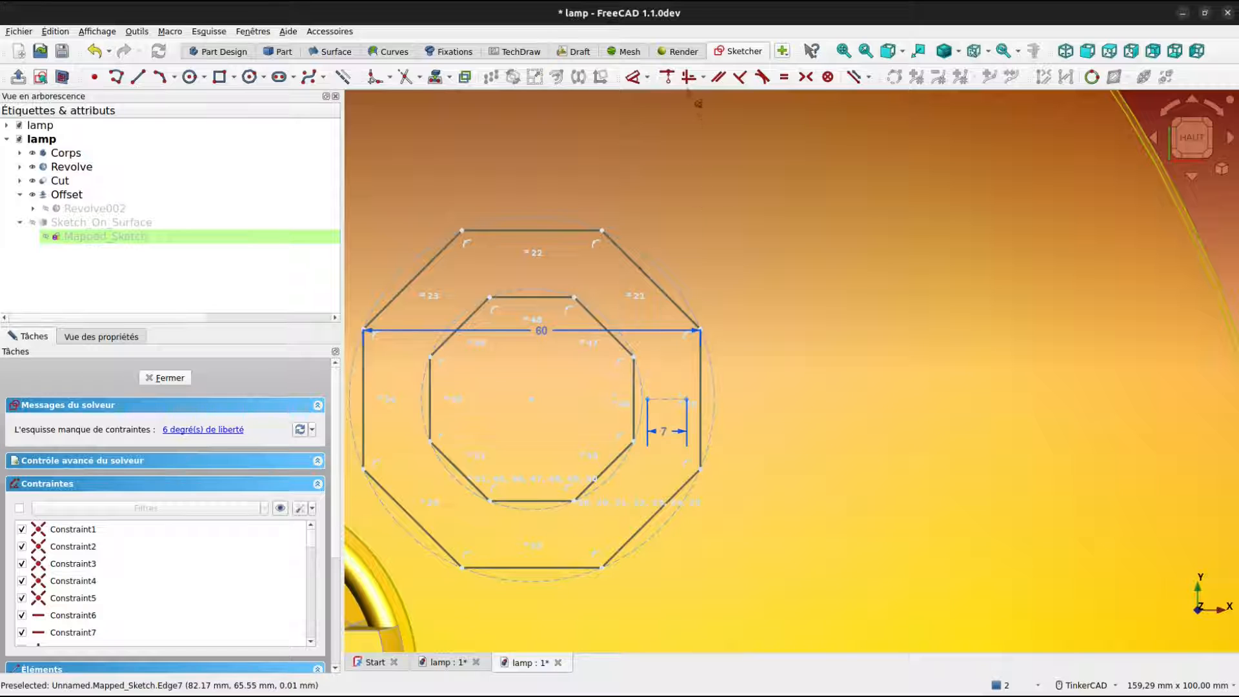
Constrain the 7 mm line's endpoints onto the right sides of both octagons and make the line perpendicular to the inner side.
left_click(668, 77)
scroll(649, 390, "up", 5)
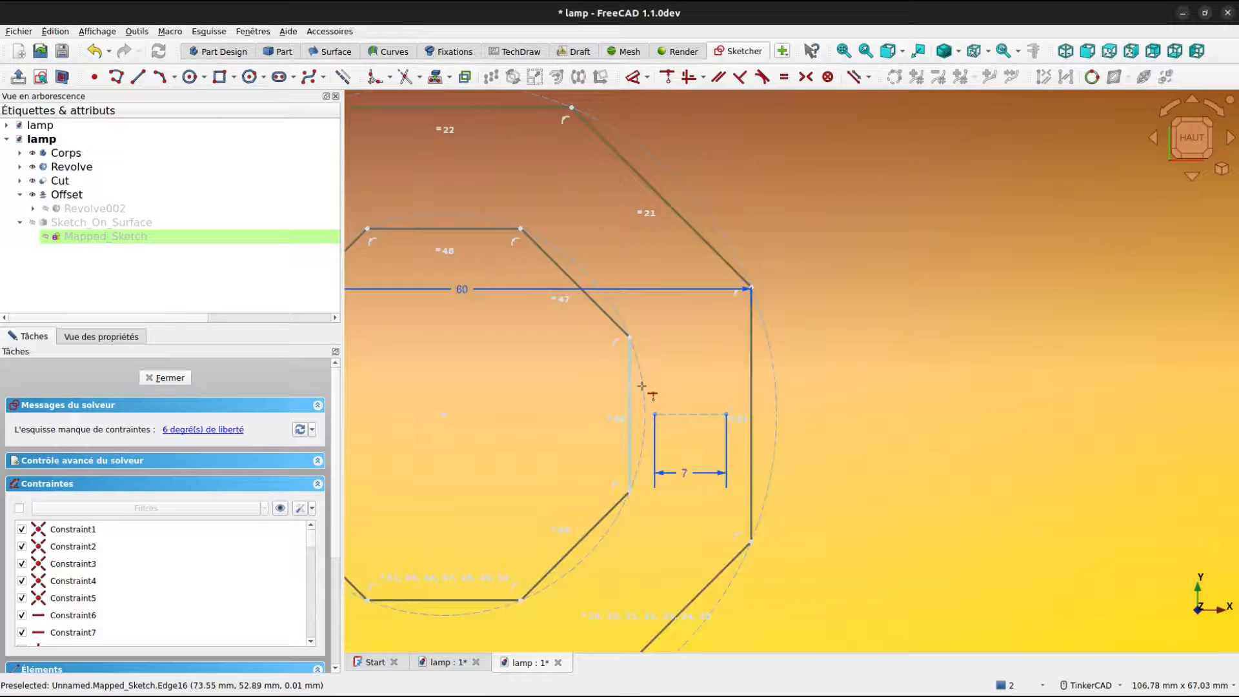
left_click(621, 432)
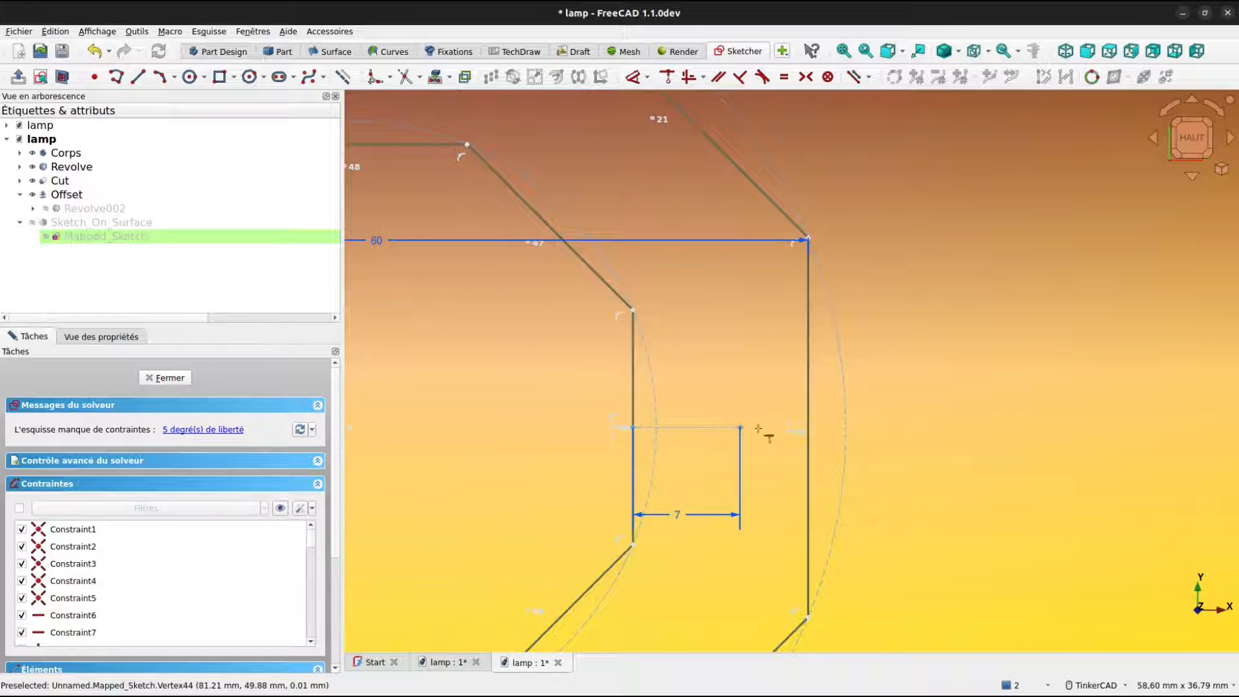
left_click(809, 431)
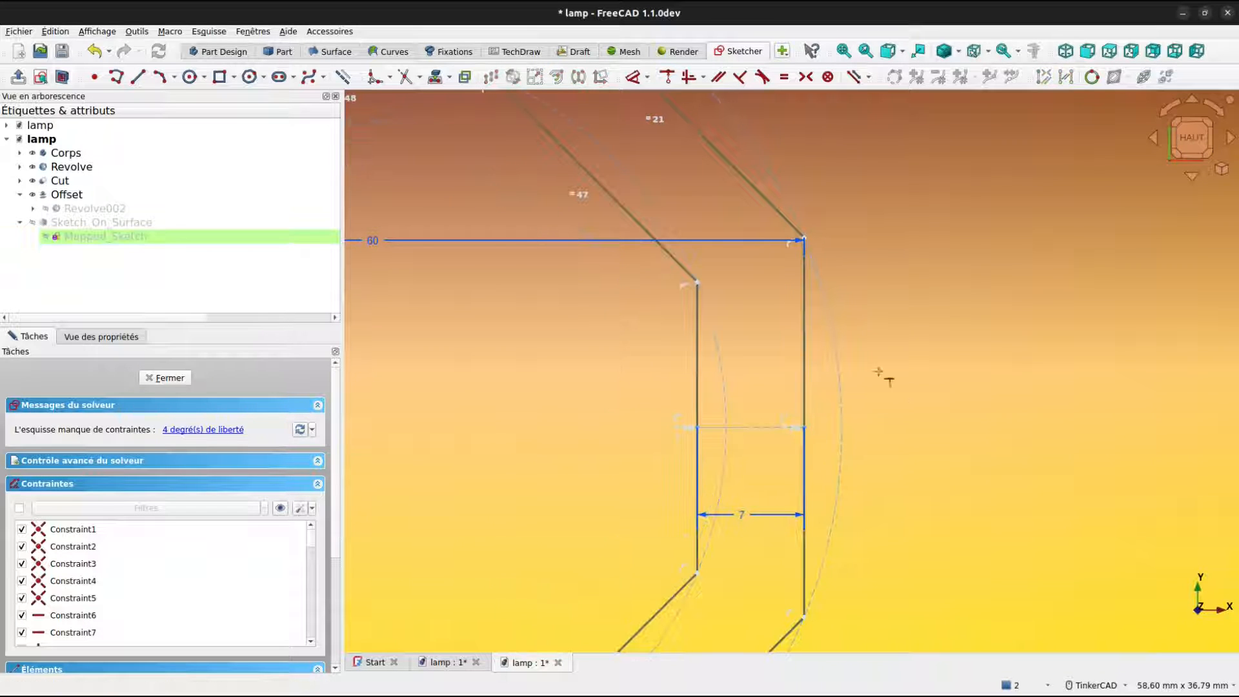
left_click(741, 77)
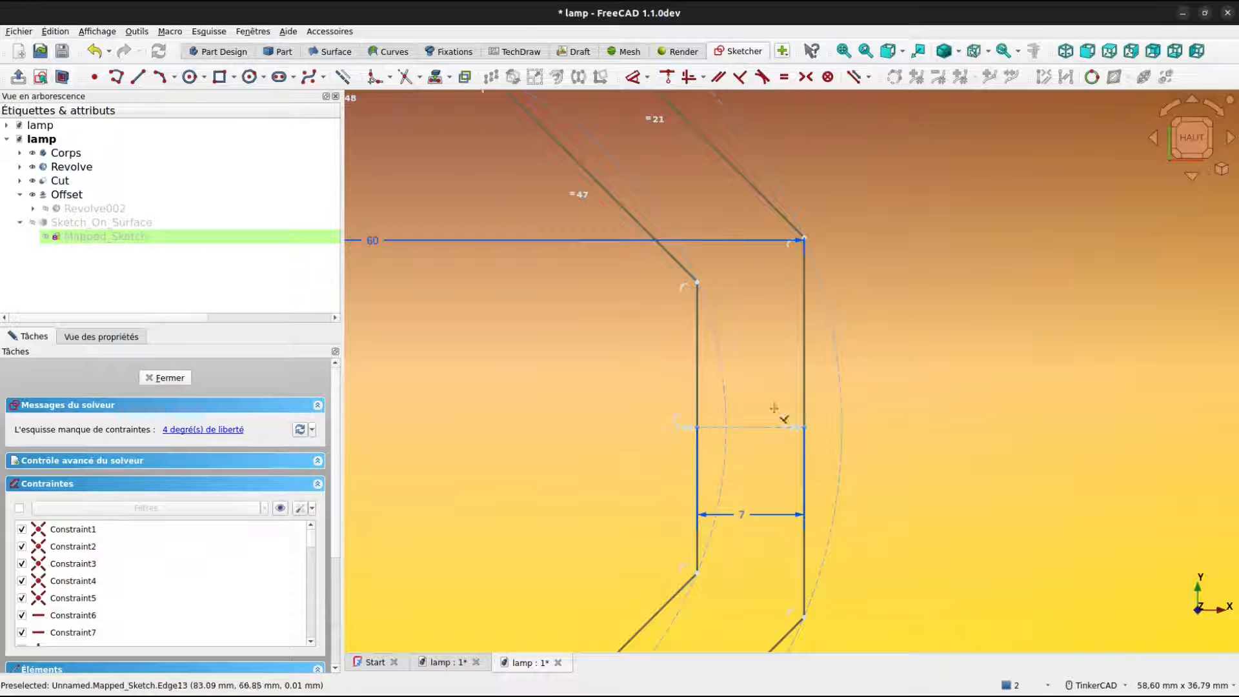
left_click(701, 372)
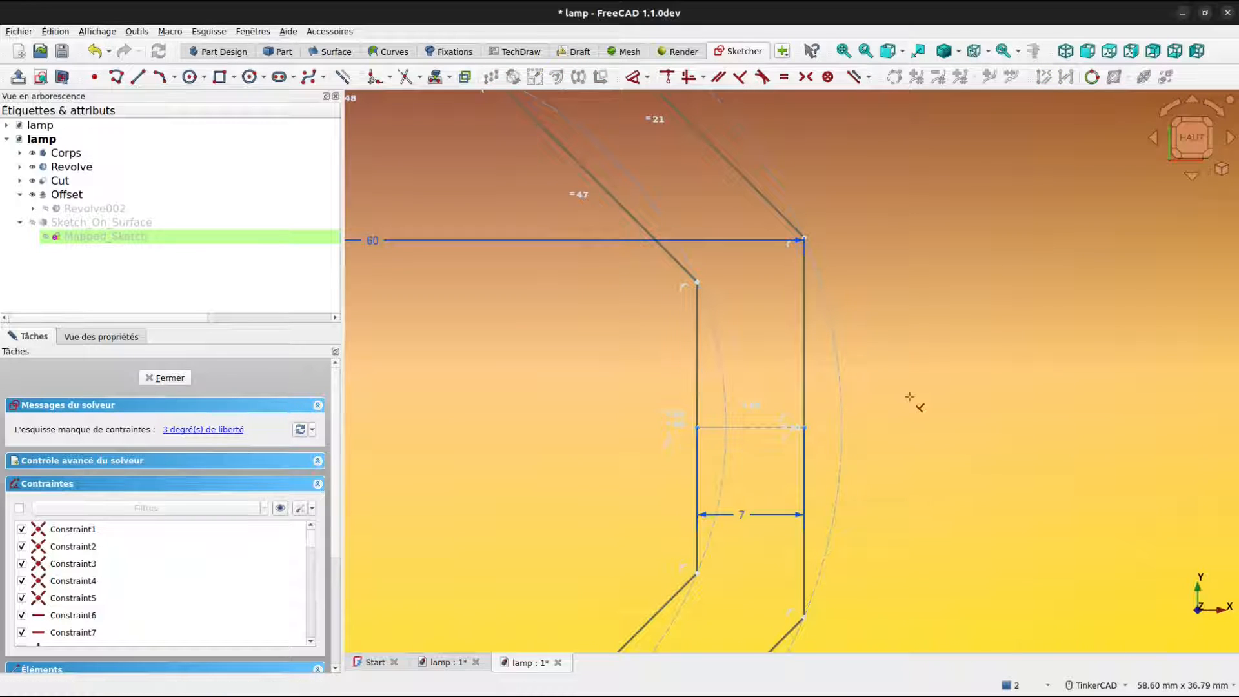
scroll(920, 404, "down", 5)
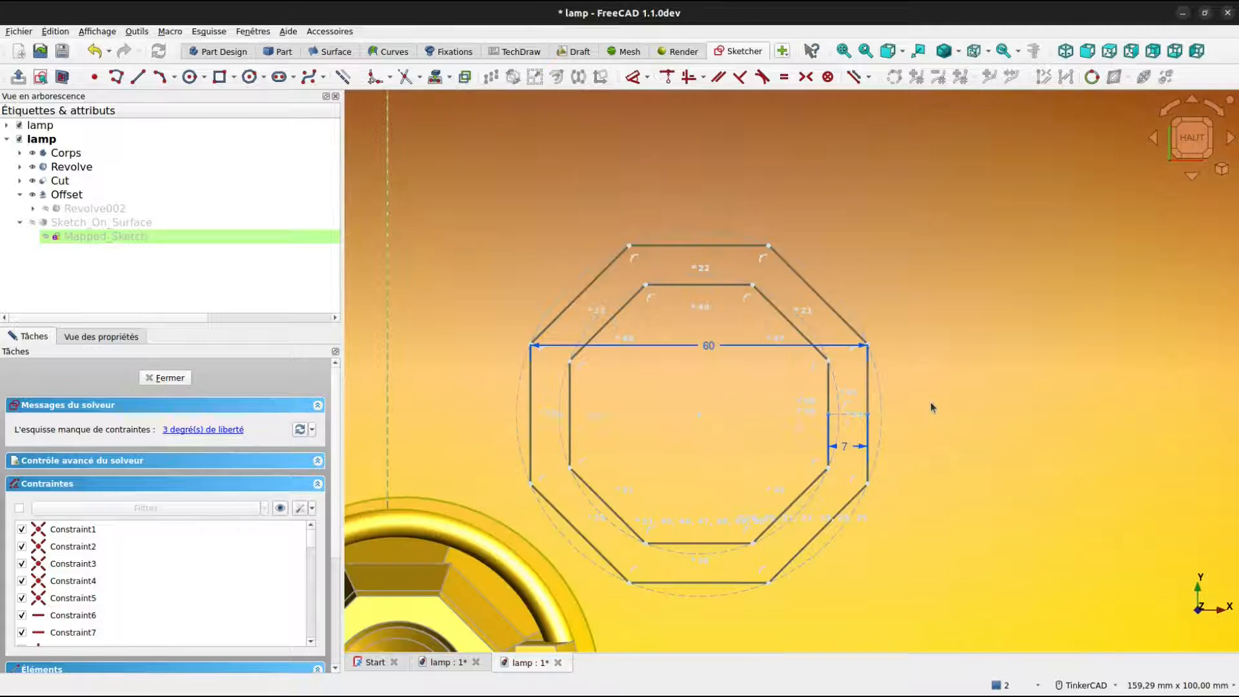
Constrain the outer octagon's lower right vertex onto the horizontal axis and its upper left vertex onto the vertical construction line.
left_click(669, 77)
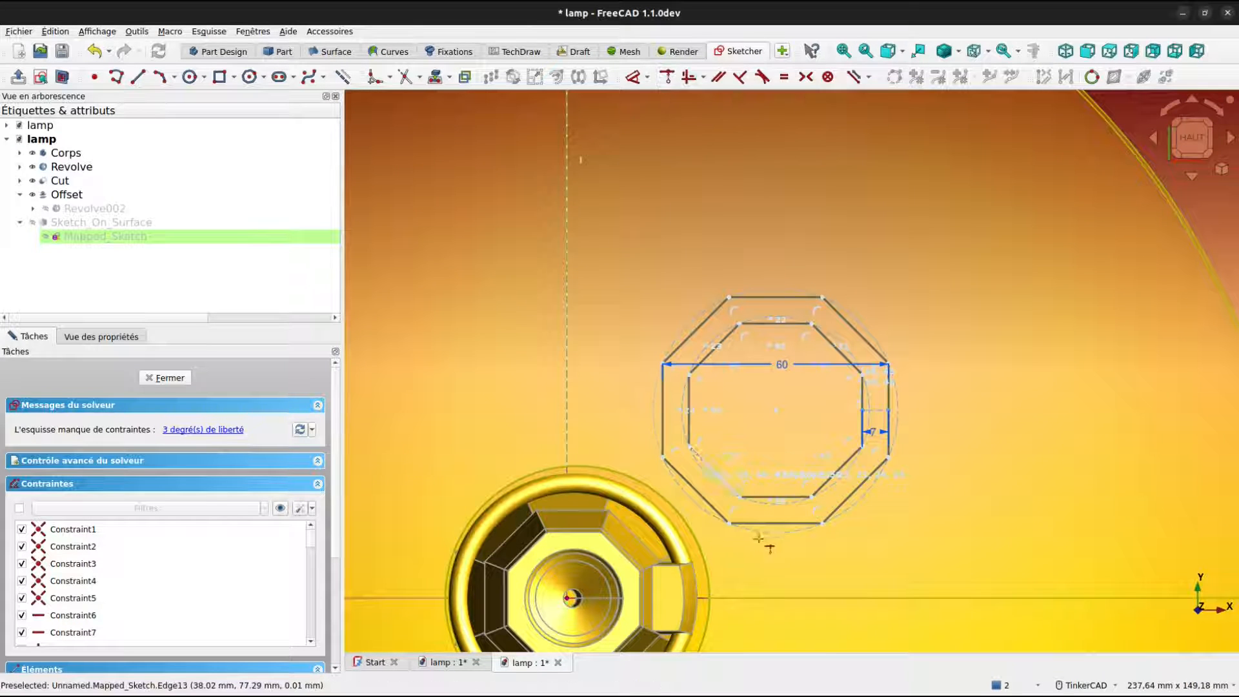
left_click(823, 527)
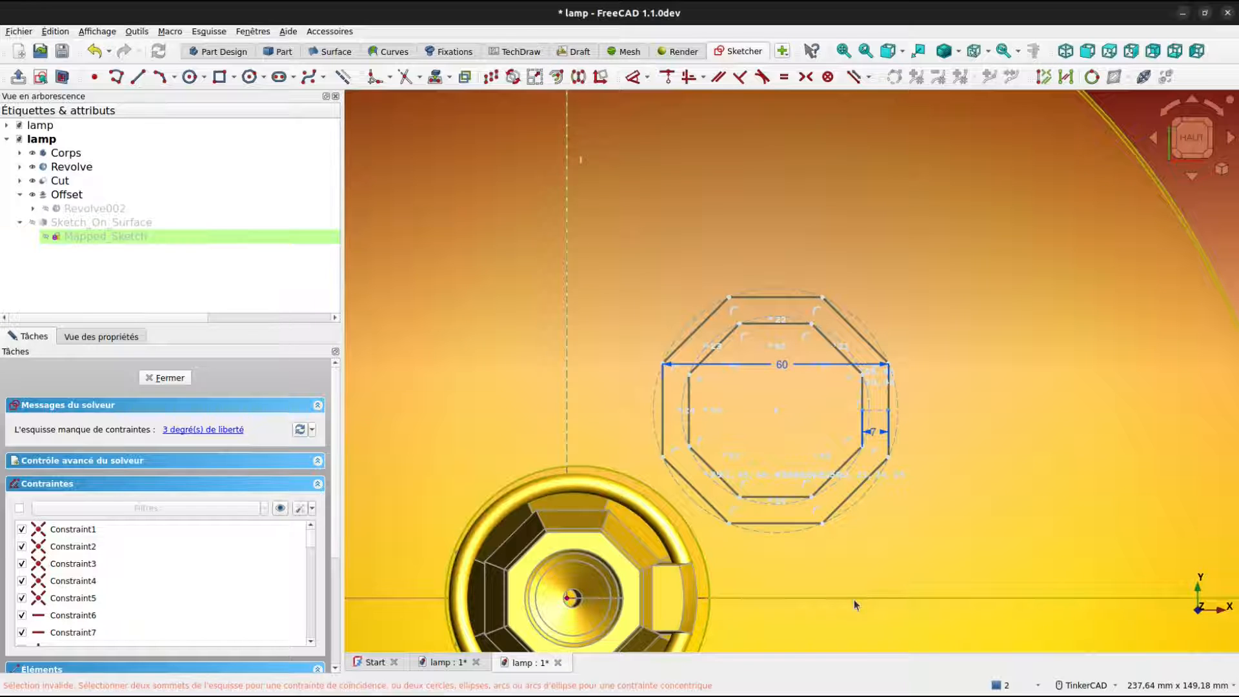
left_click(824, 525)
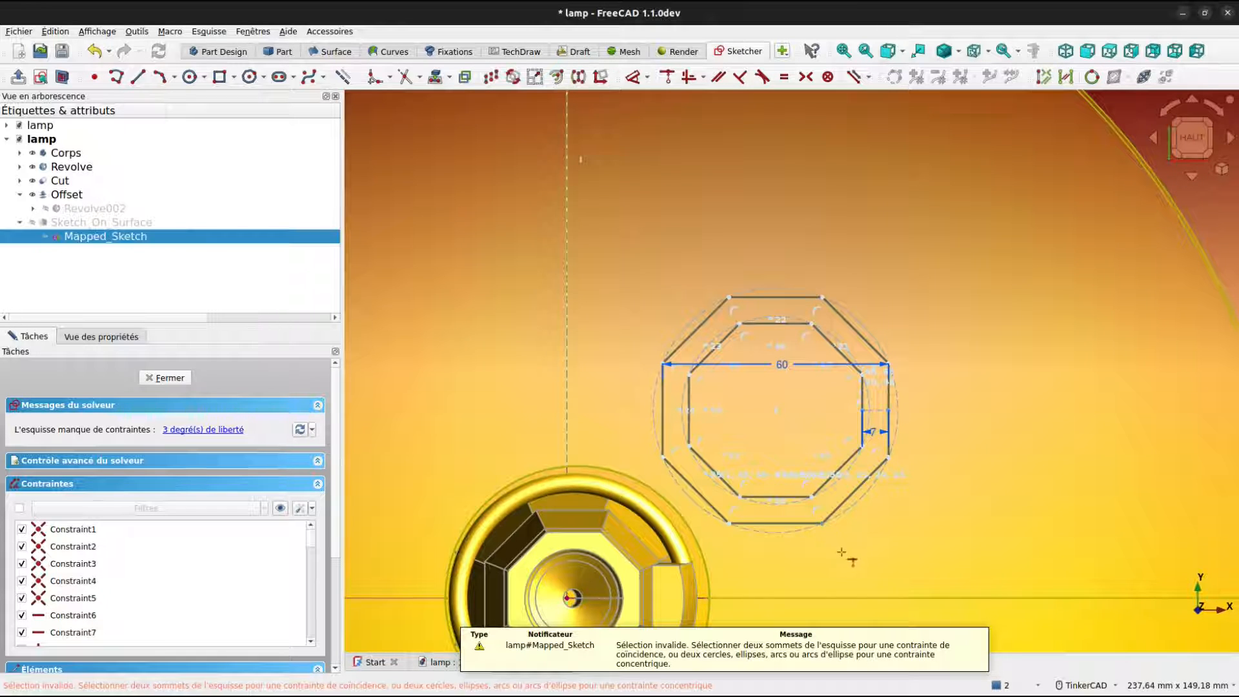
left_click(854, 598)
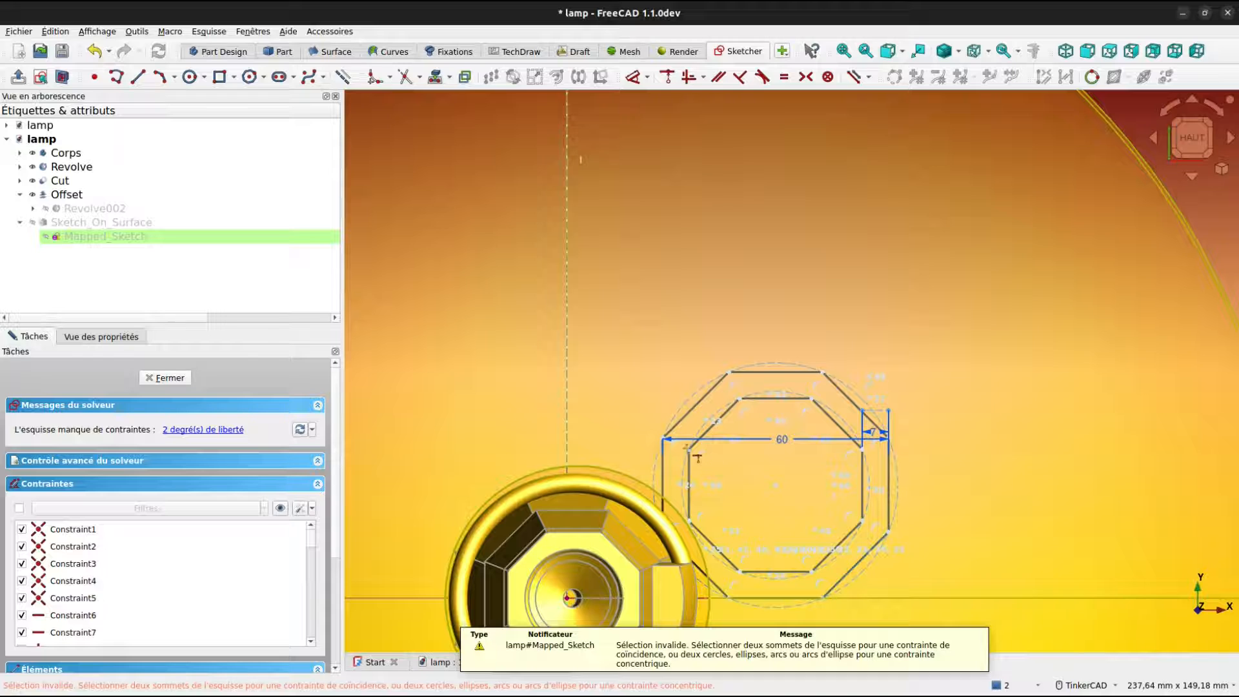
left_click(663, 438)
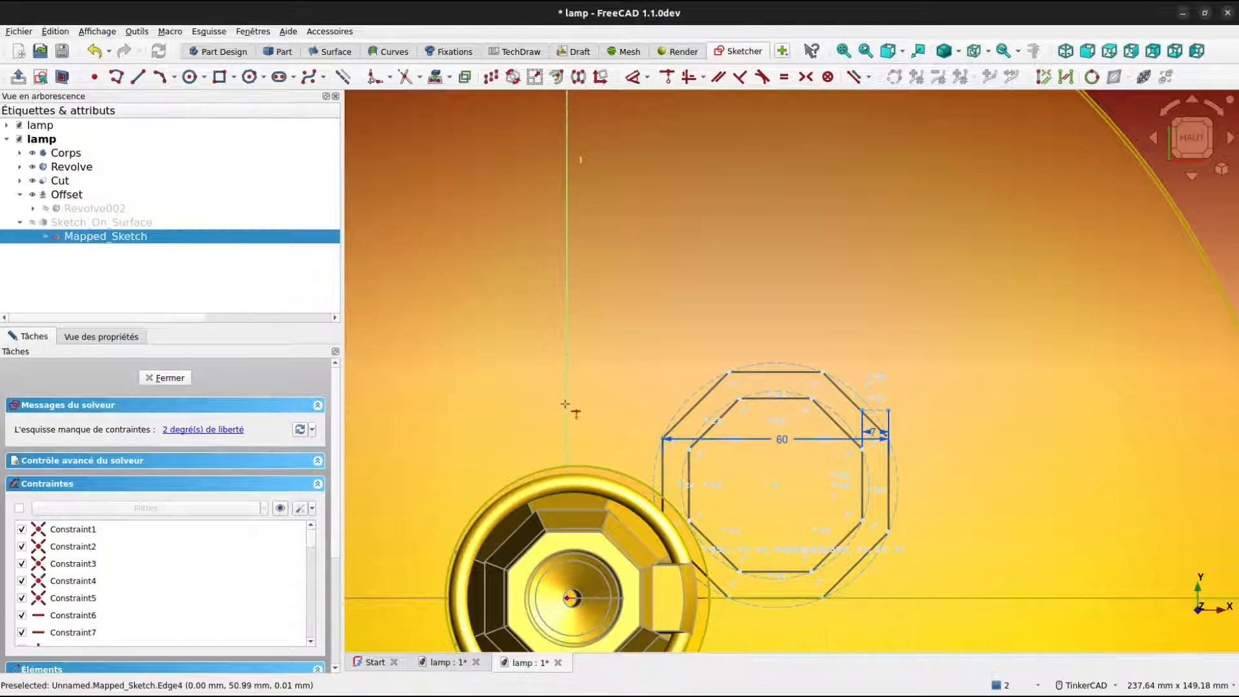
left_click(567, 408)
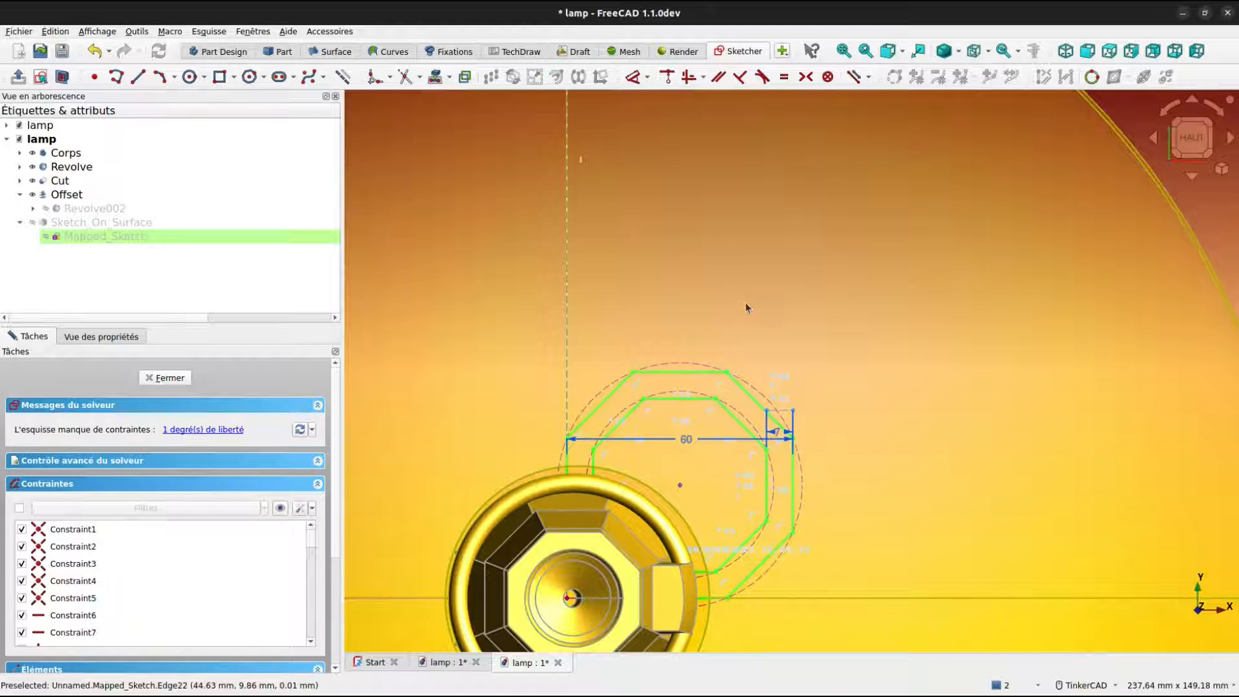
Switch the display to wireframe and filter the sketch's element list to exclude construction geometry.
key("Tab")
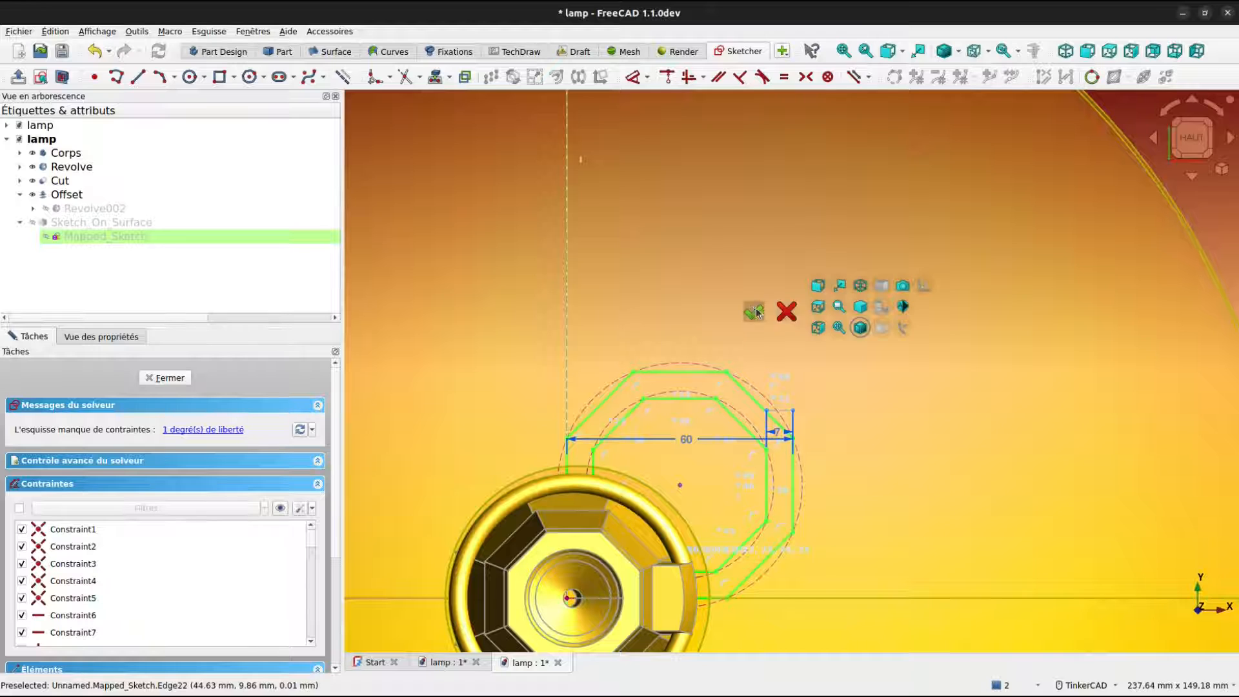
left_click(859, 283)
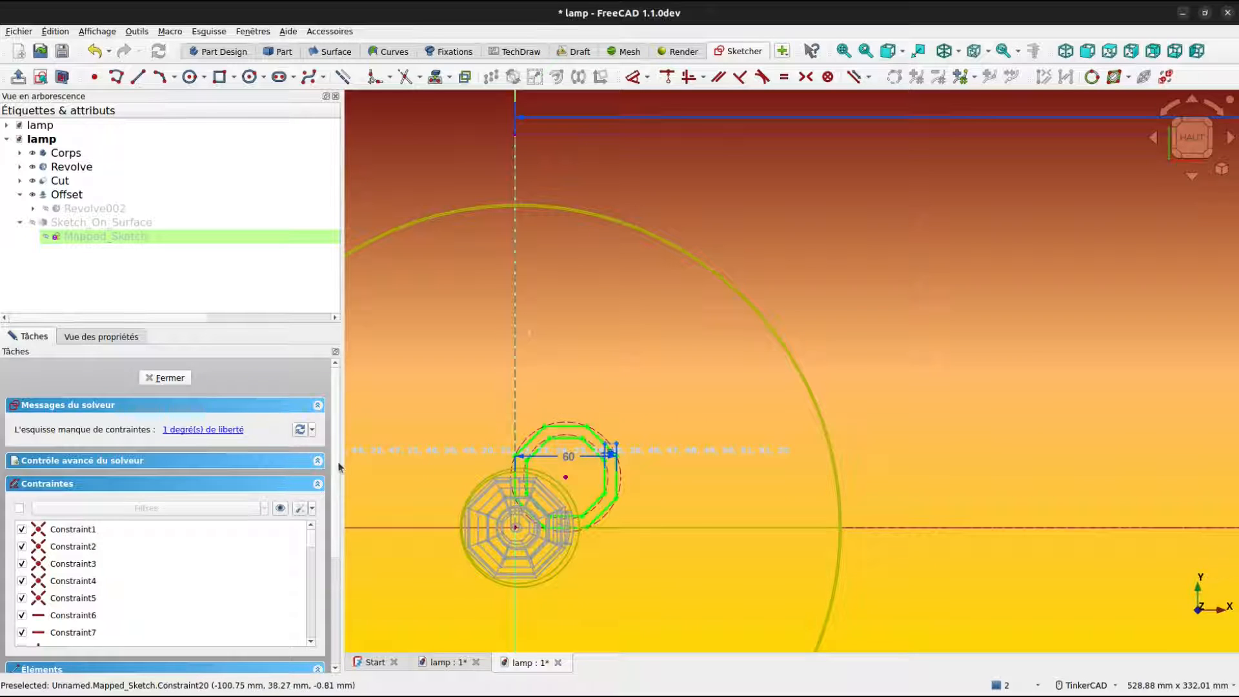
scroll(334, 476, "down", 5)
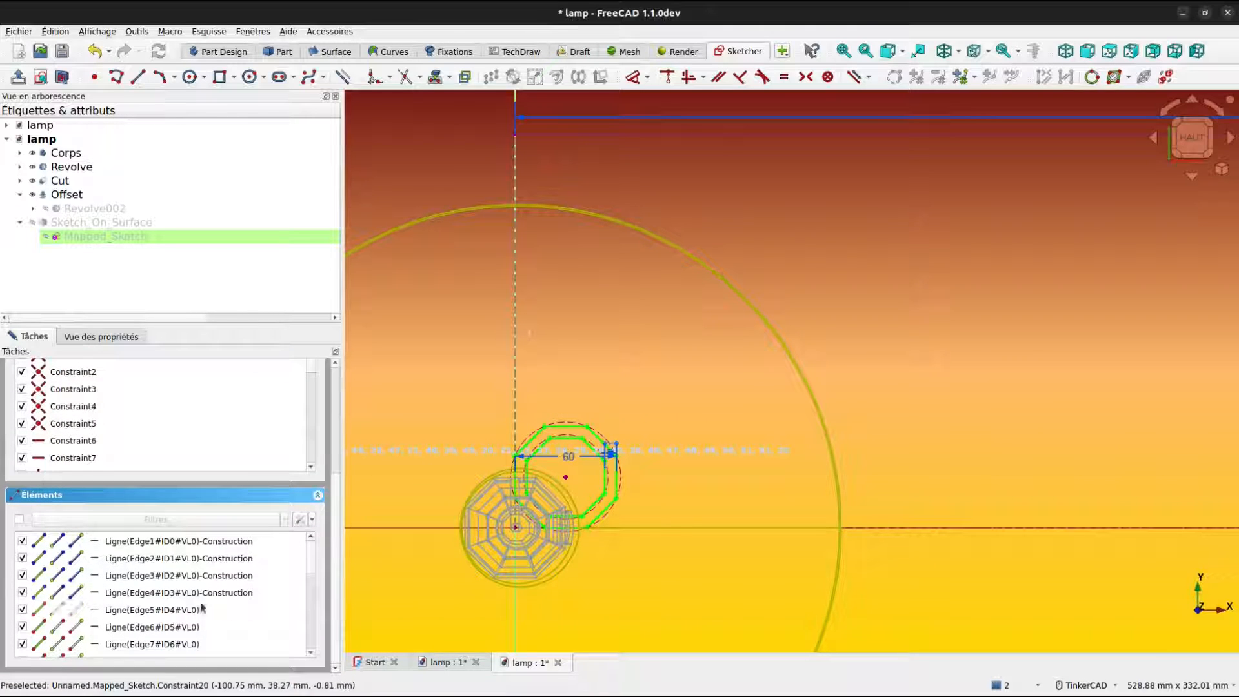
left_click(133, 645)
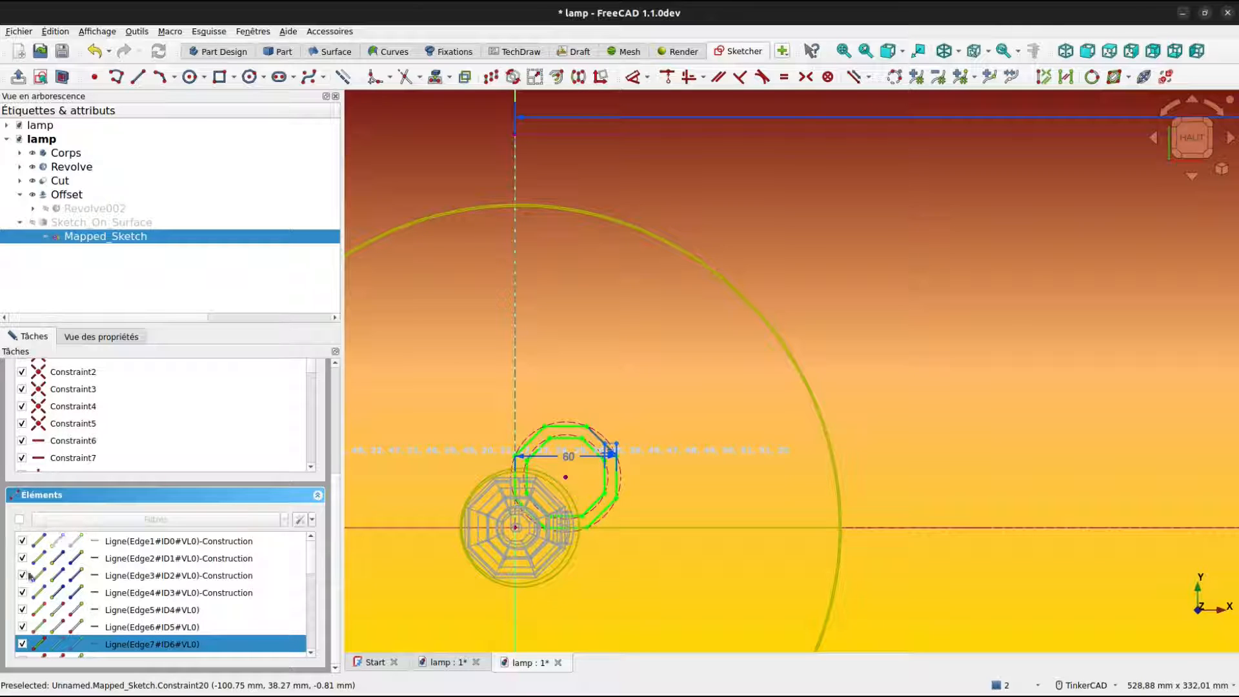
left_click(20, 520)
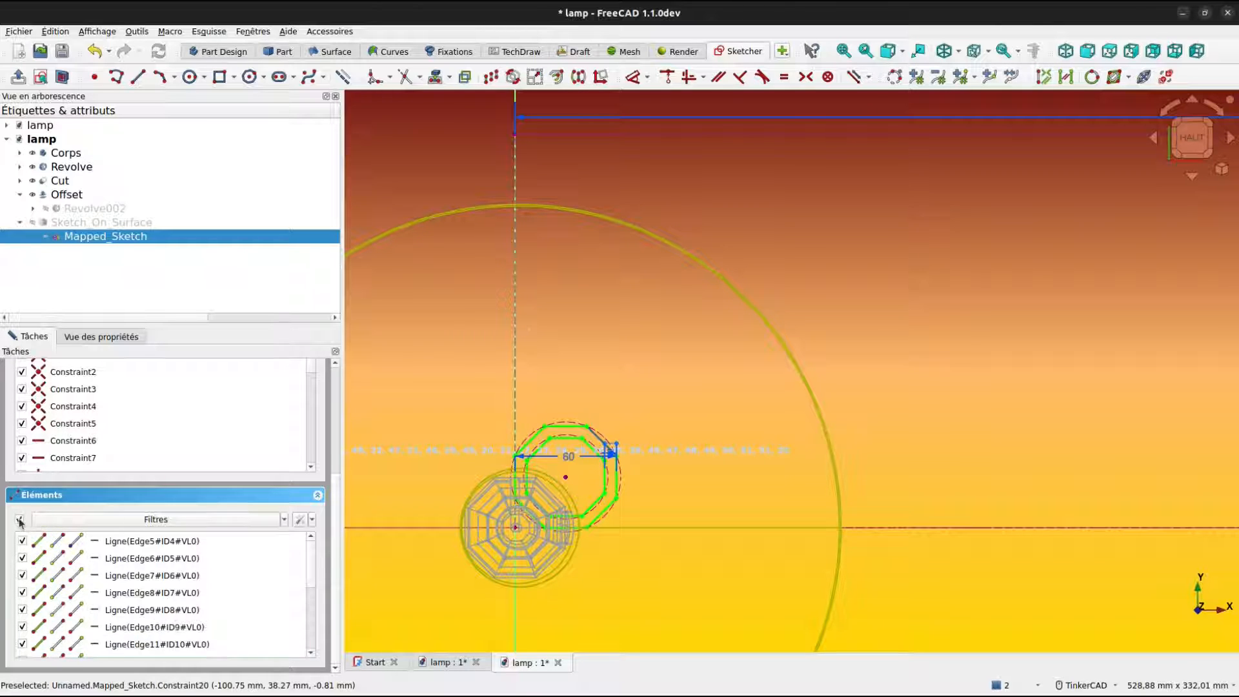
left_click(59, 520)
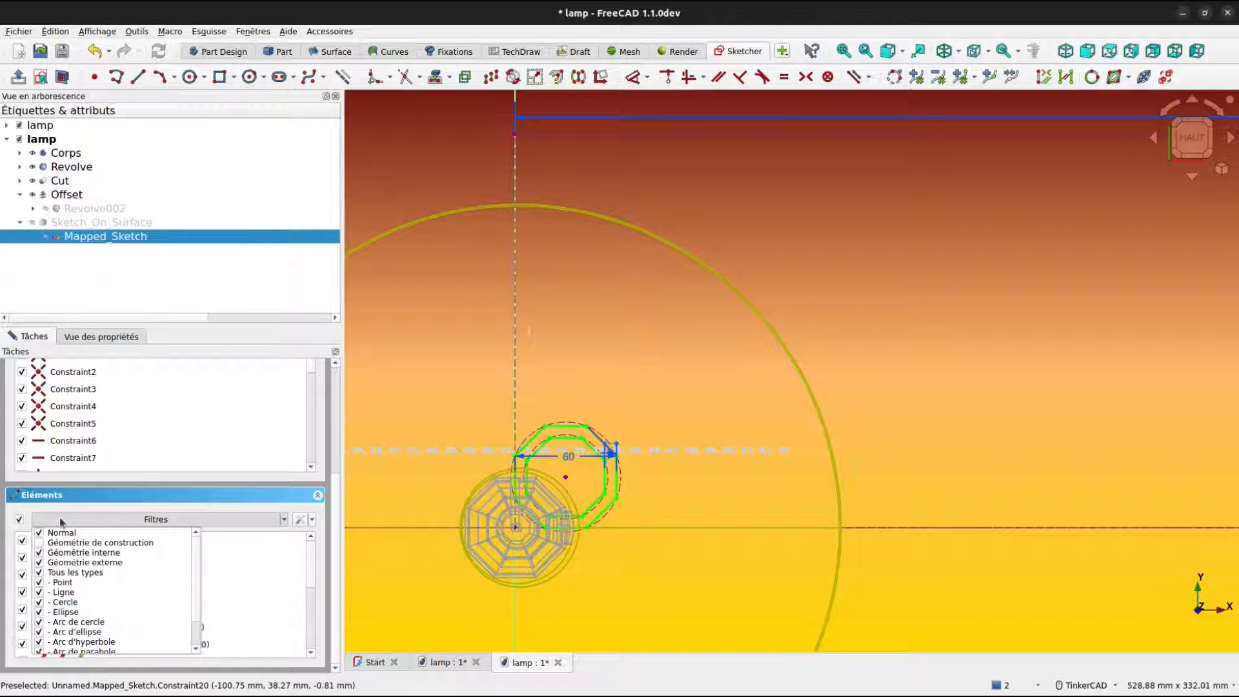
left_click(37, 544)
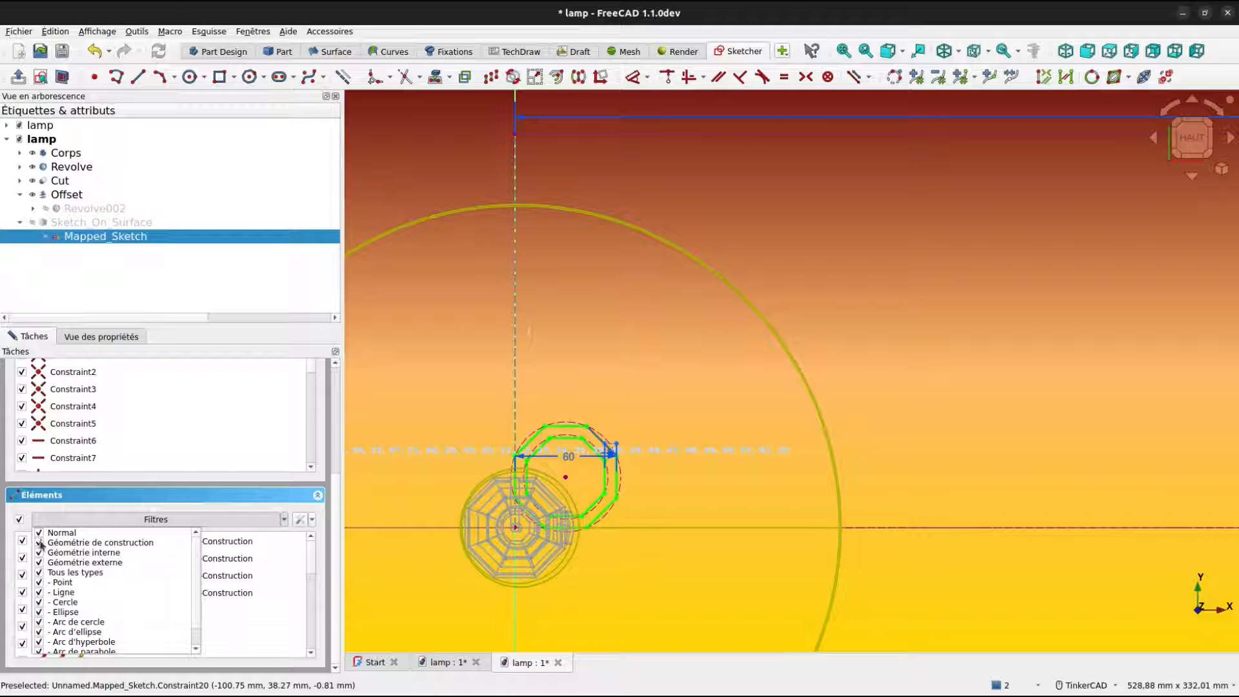
left_click(38, 545)
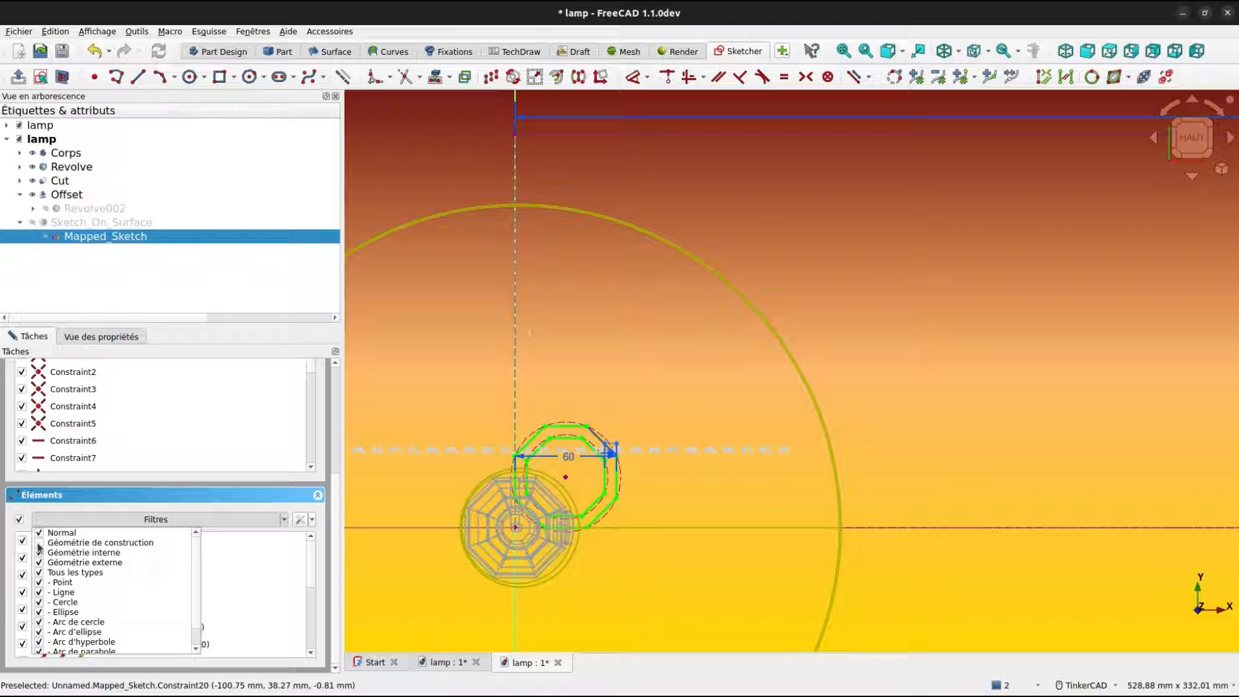
left_click(13, 510)
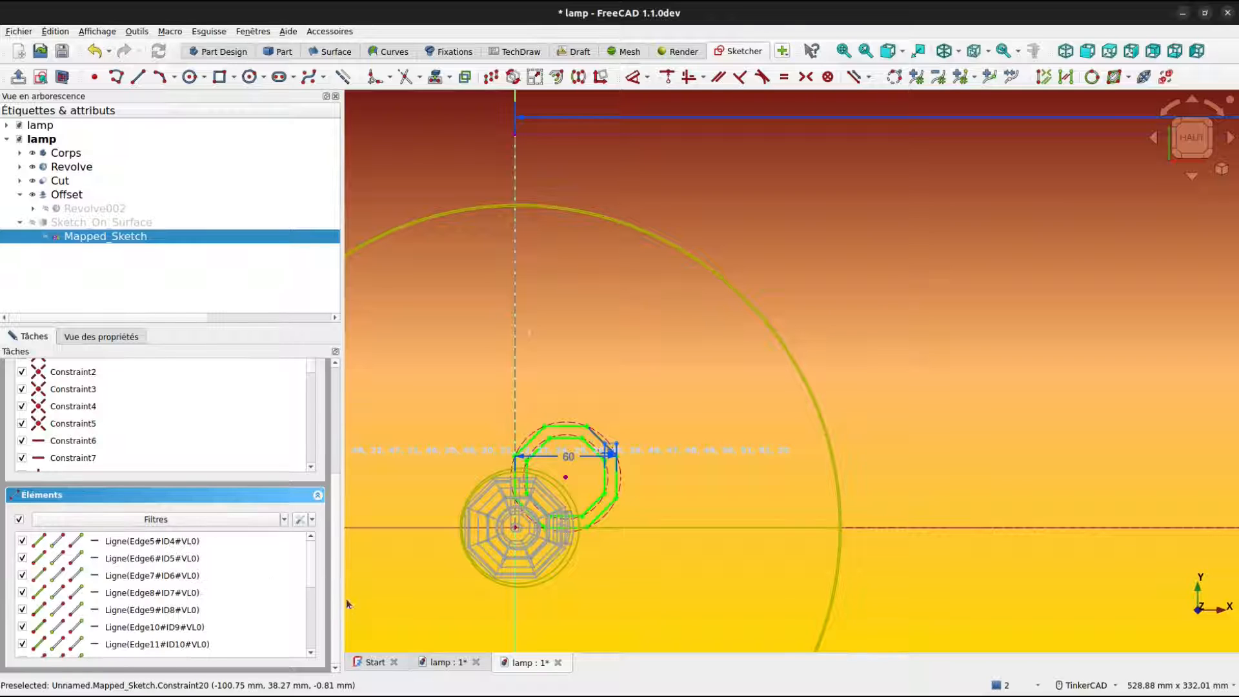
Array all the filtered octagon lines with 3 copies in 1 row, spaced from the outer octagon's lower left vertex to its upper left vertex.
left_click_drag(312, 566, 304, 631)
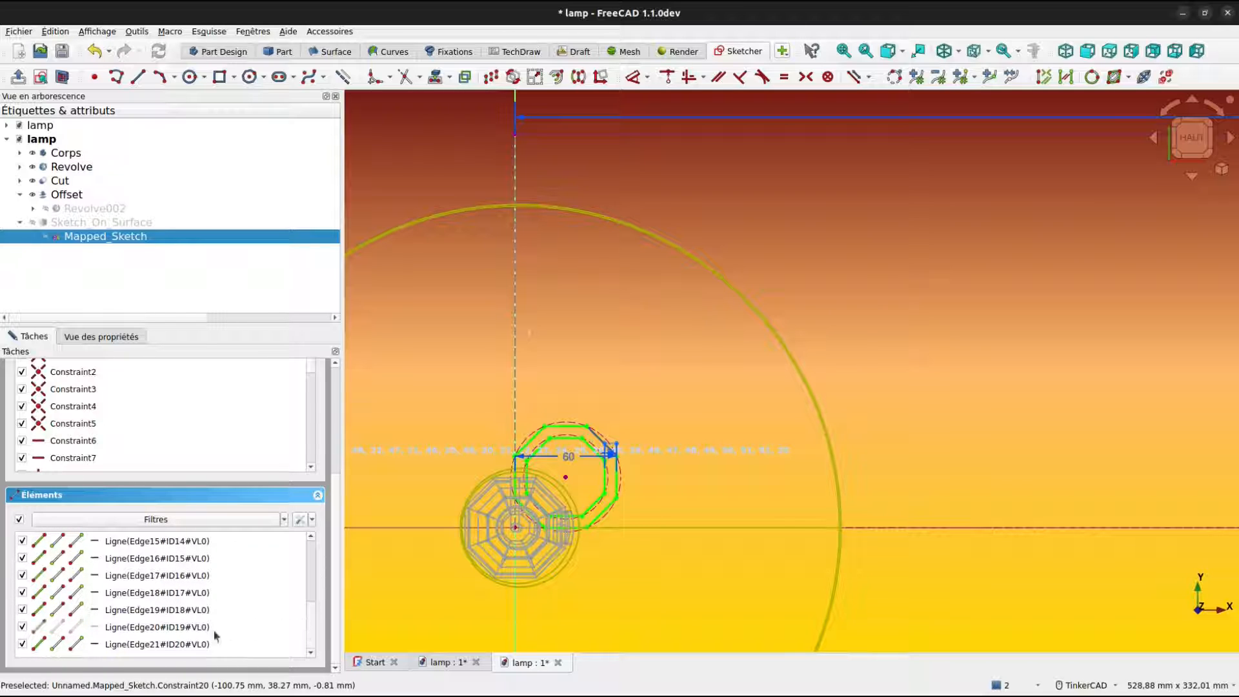
scroll(203, 613, "up", 5)
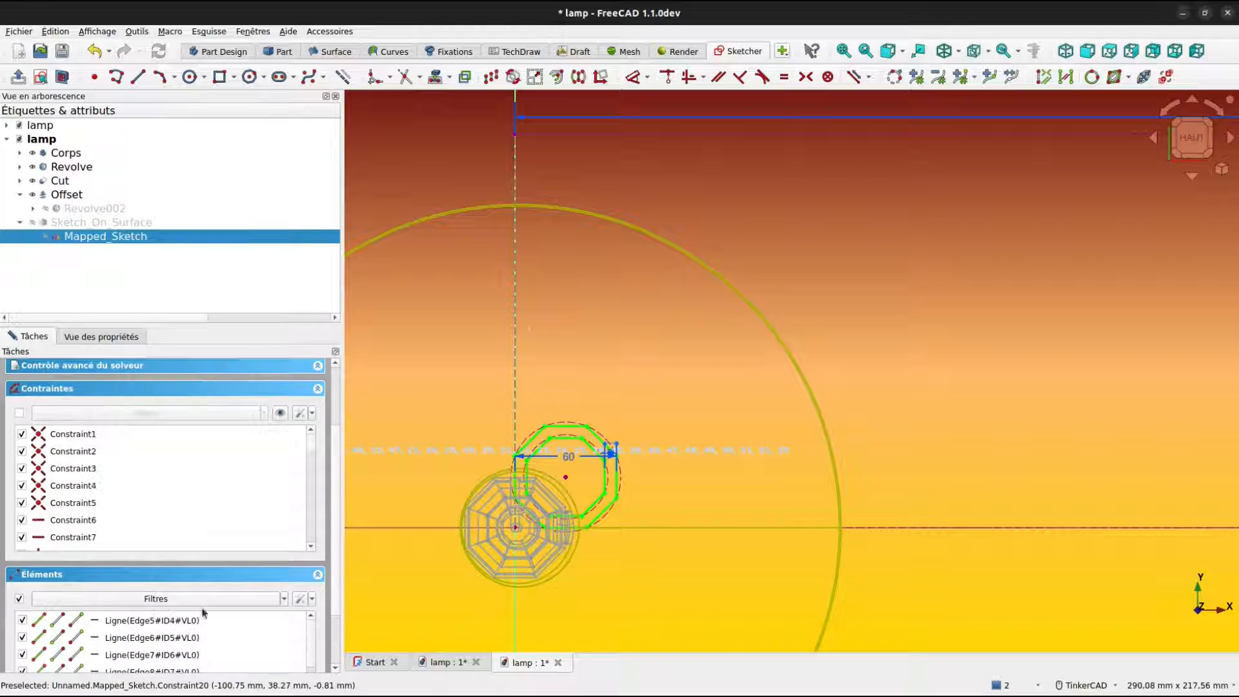
key("ctrl+a")
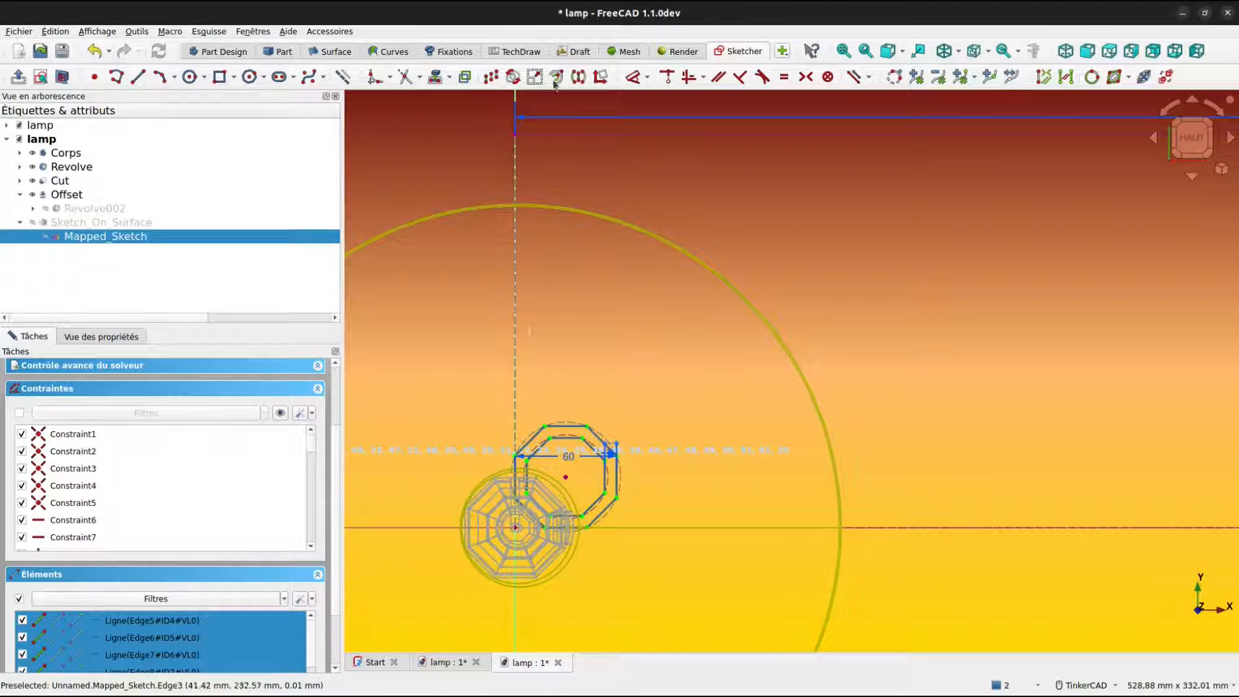
left_click(492, 78)
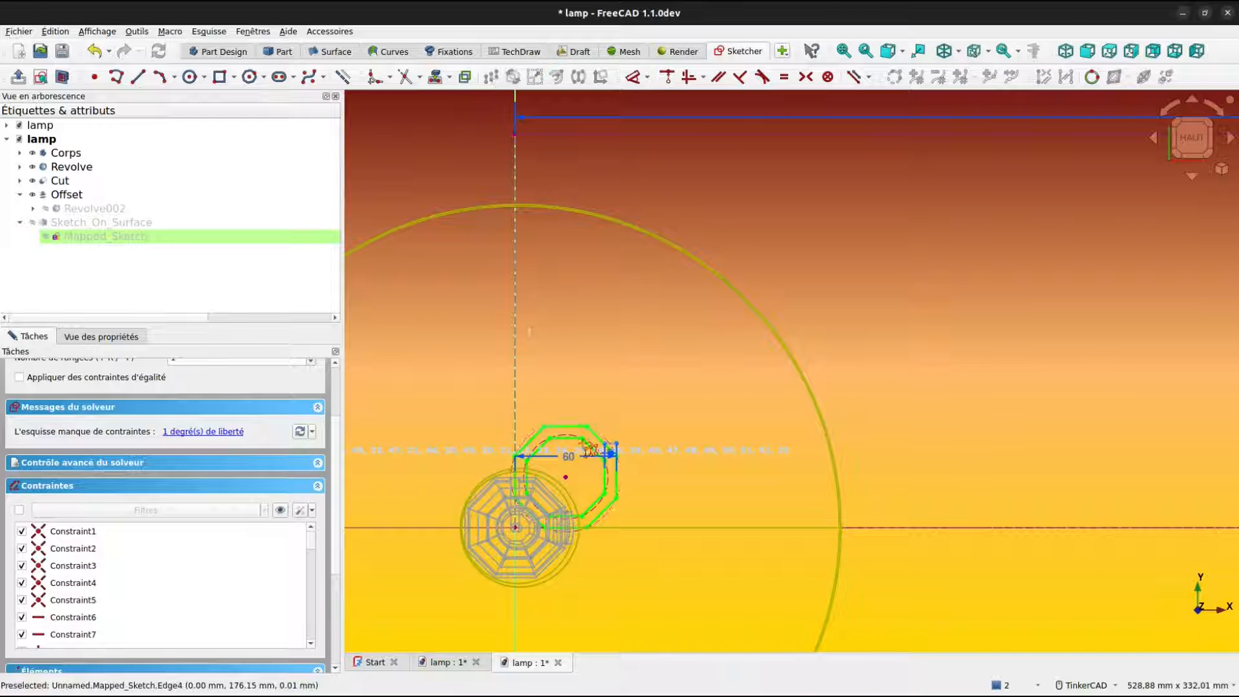
scroll(560, 520, "up", 8)
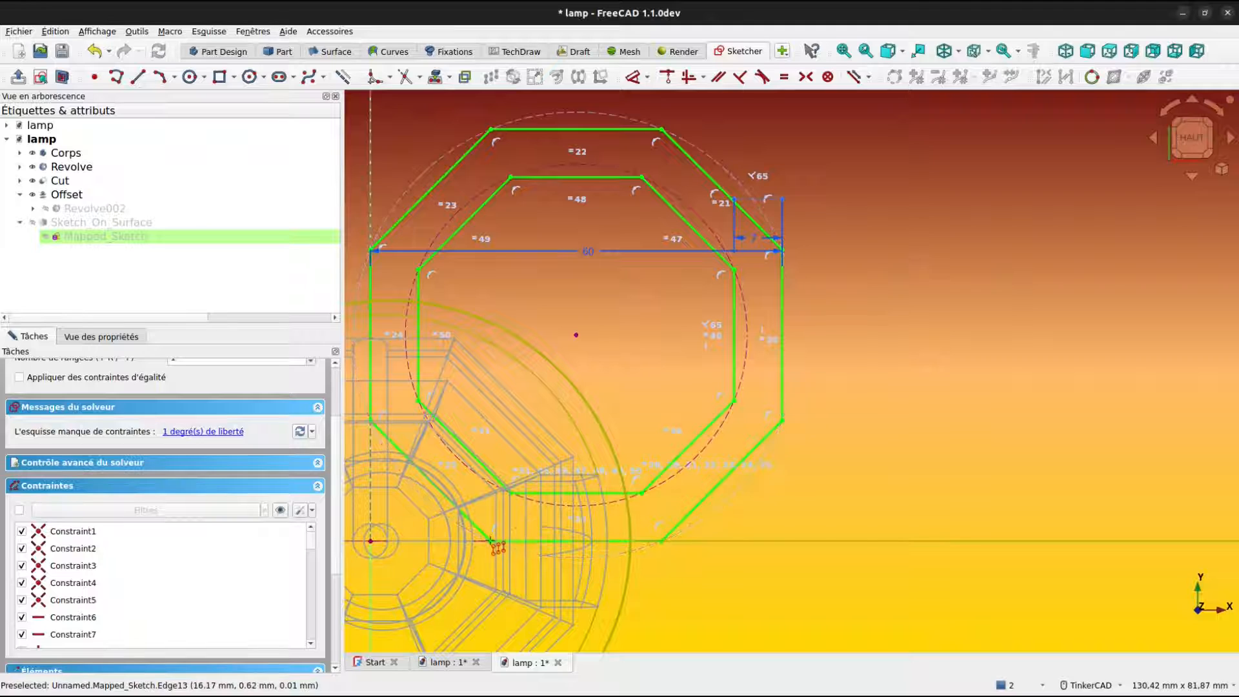
scroll(200, 402, "up", 1)
scroll(198, 401, "up", 1)
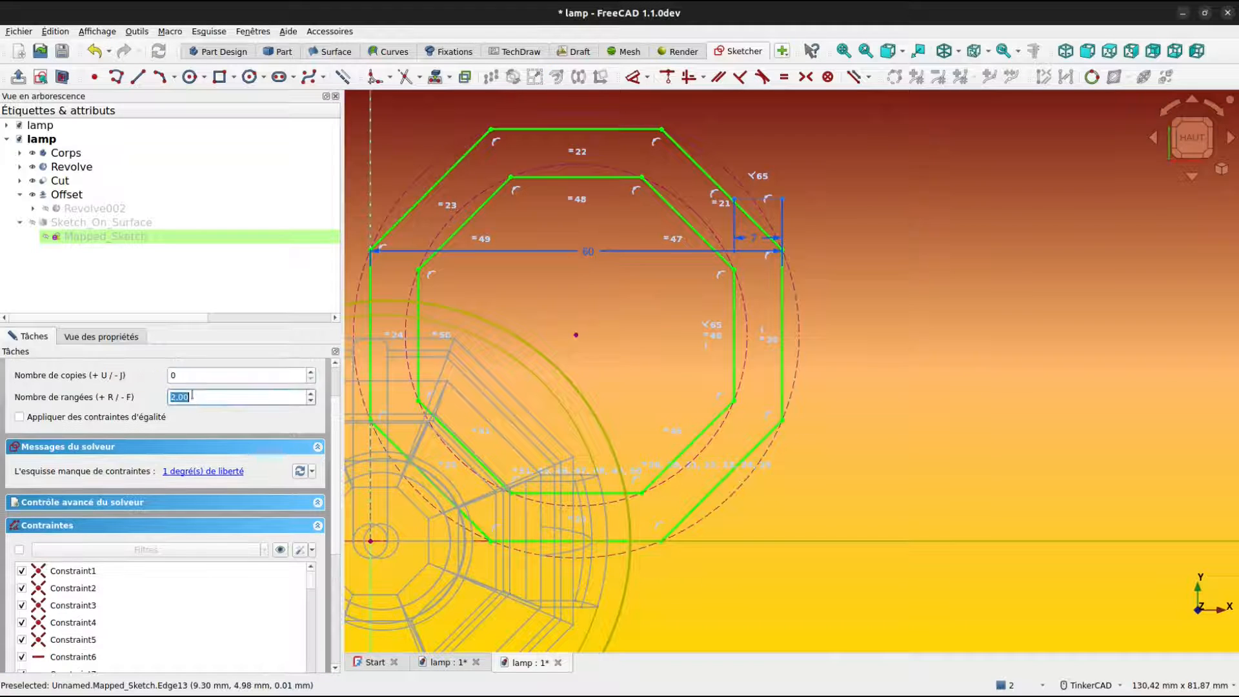
scroll(186, 397, "down", 1)
scroll(178, 374, "up", 2)
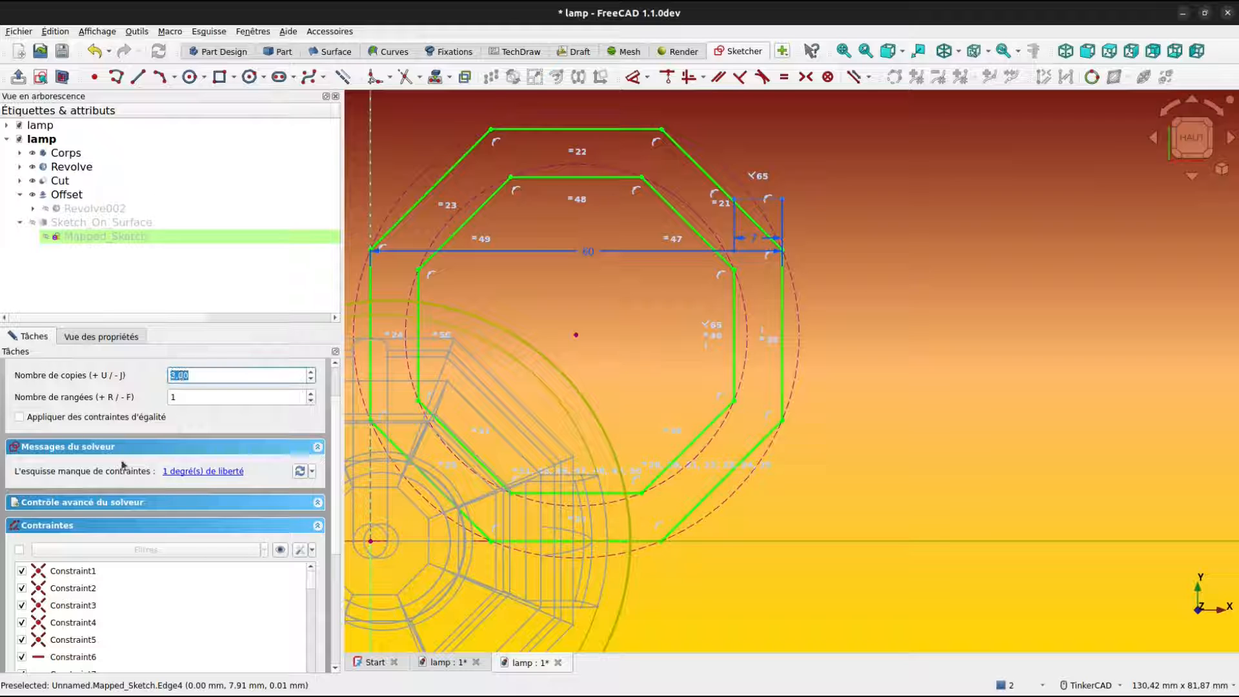
left_click(491, 540)
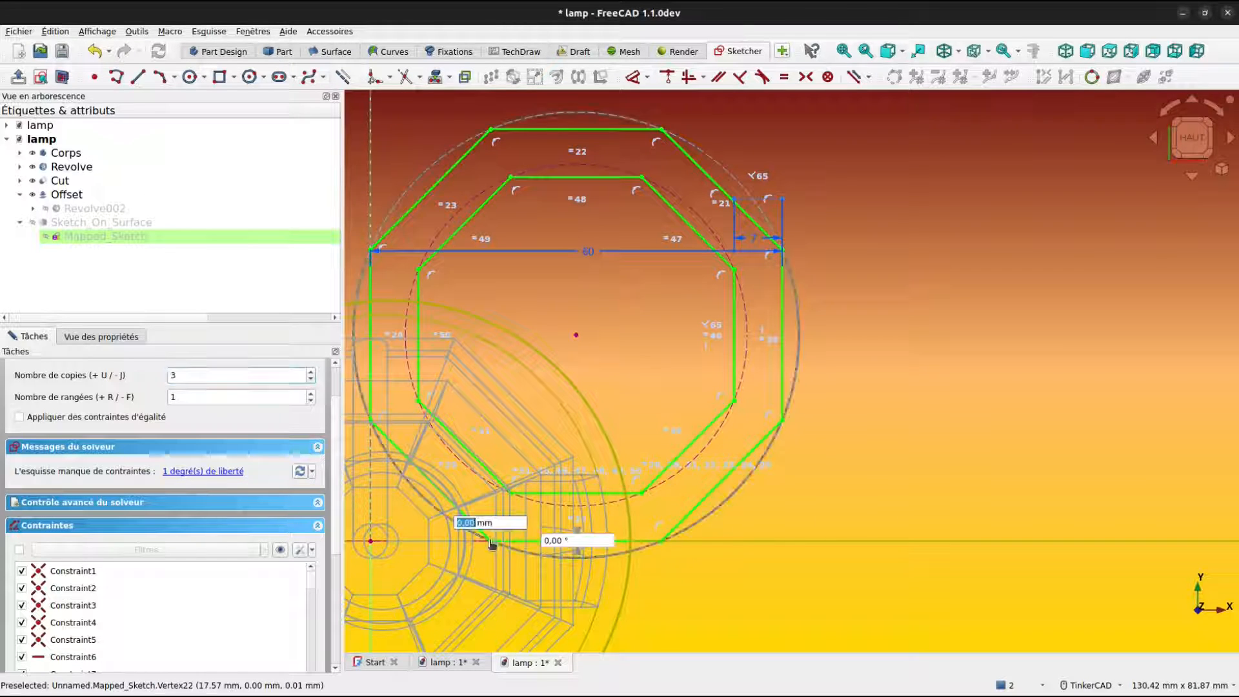
left_click(493, 132)
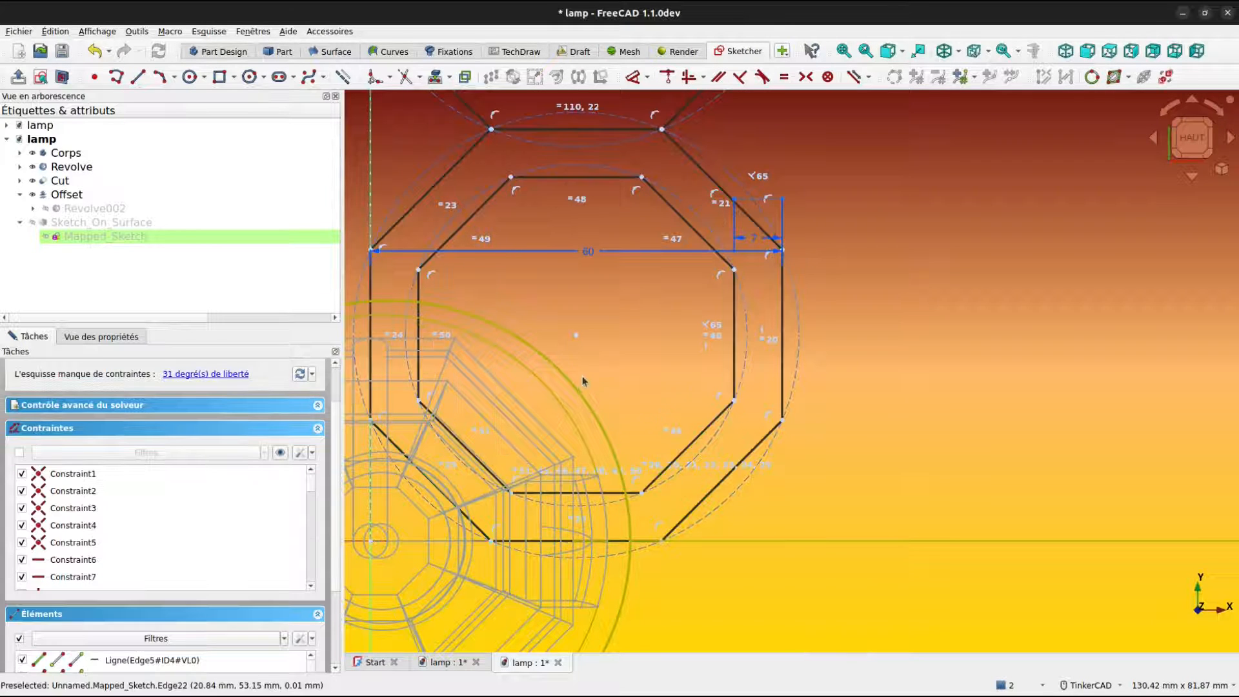
Finish editing the mapped sketch and close it.
scroll(584, 372, "down", 3)
scroll(586, 372, "down", 3)
scroll(586, 376, "down", 2)
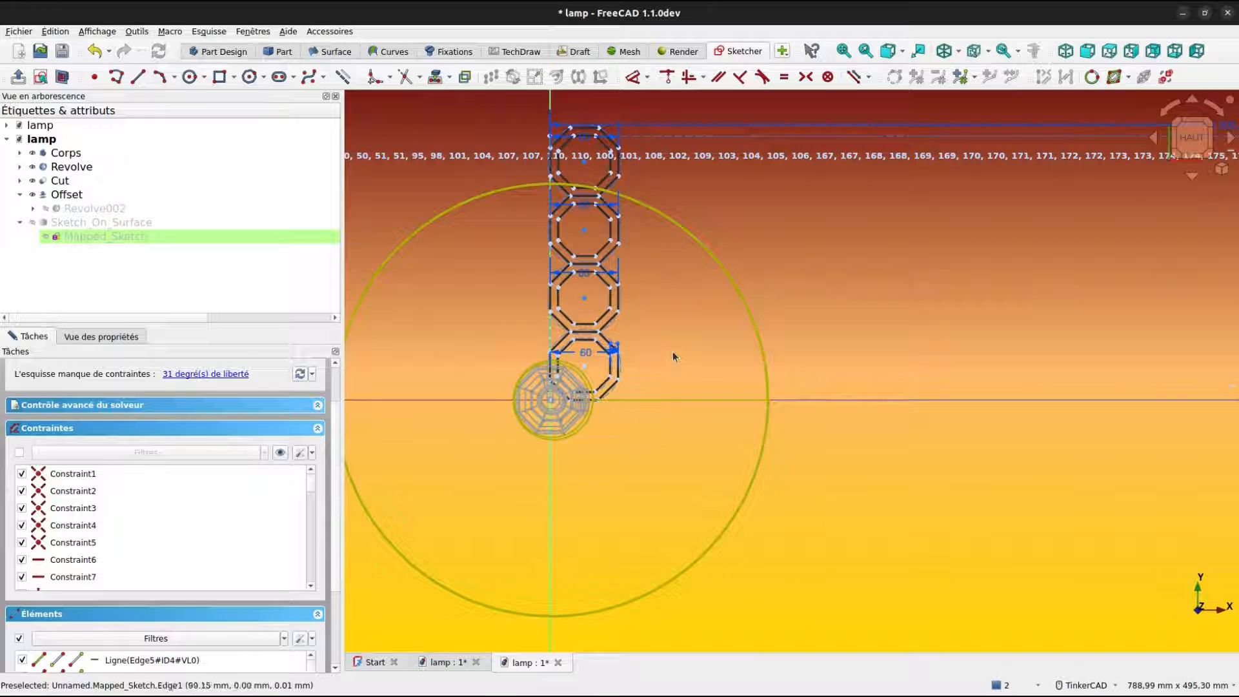
middle_click_drag(673, 357, 653, 341)
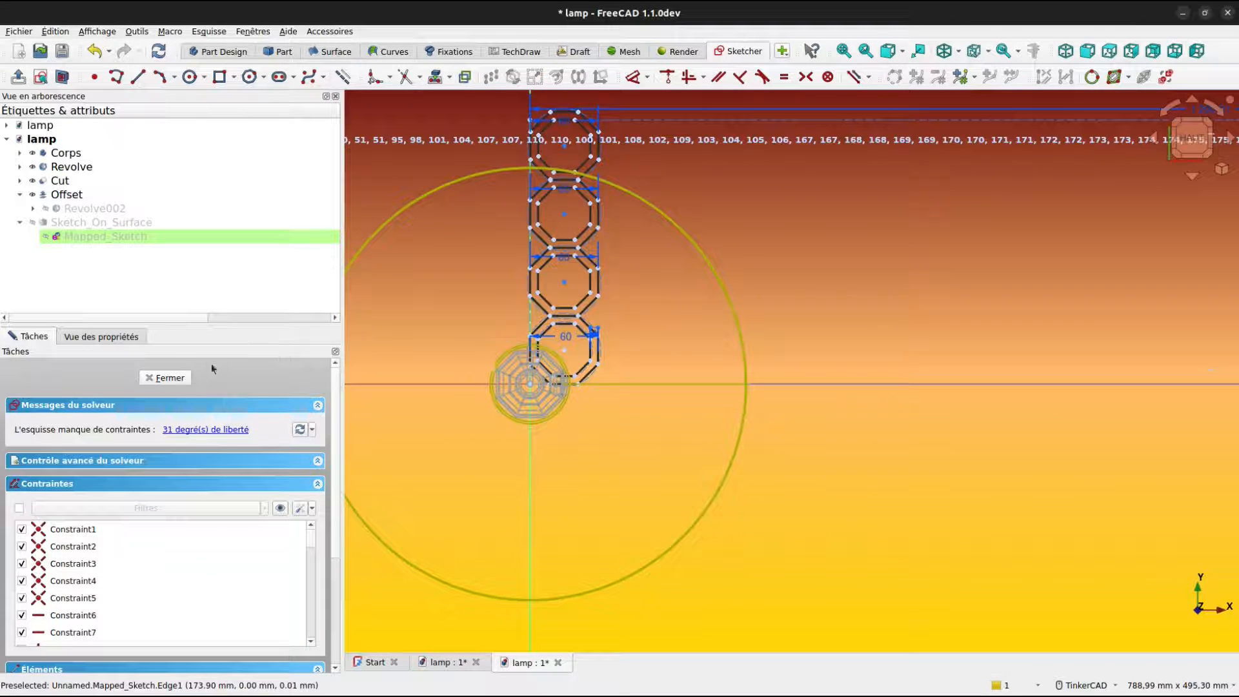
left_click(180, 384)
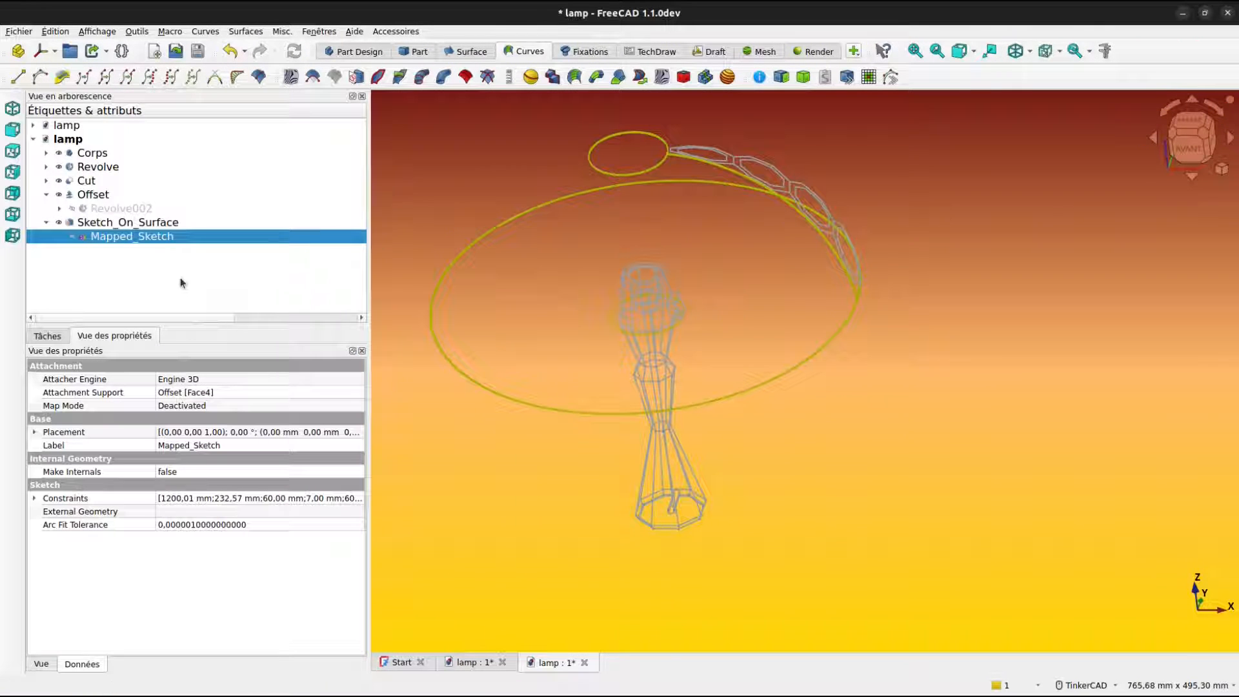
Set Fill Faces to true for Sketch_On_Surface.
left_click(158, 223)
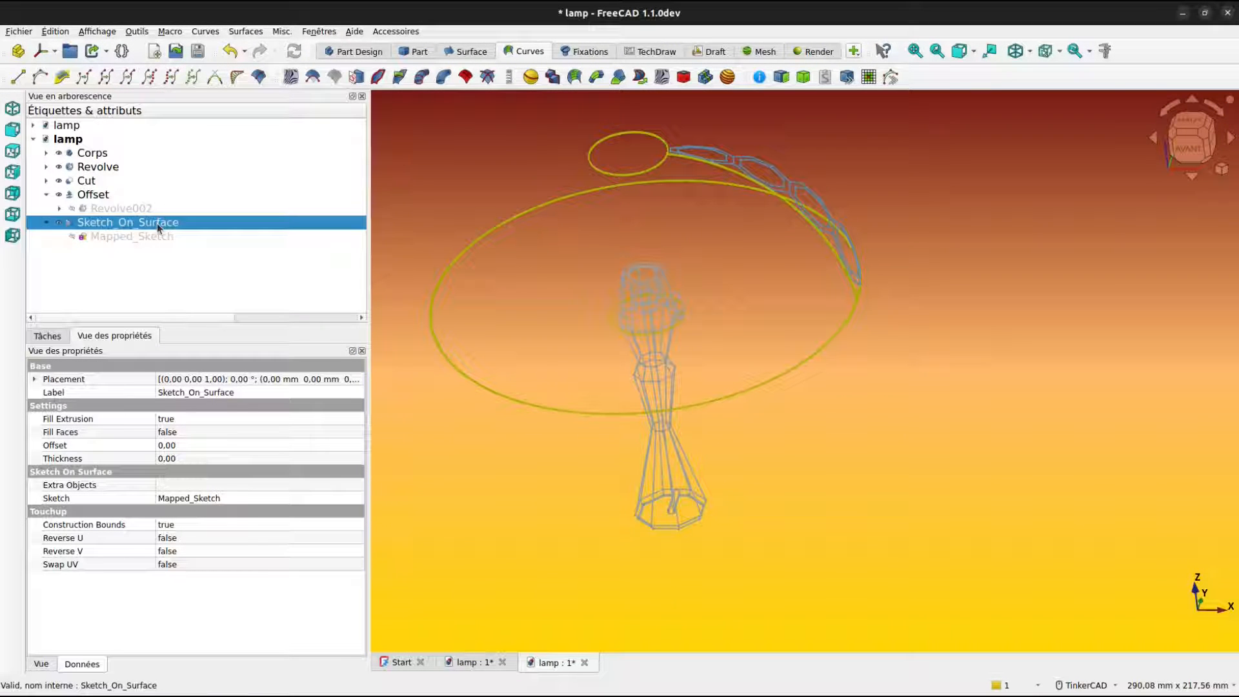
right_click_drag(940, 321, 889, 343)
middle_click_drag(975, 318, 851, 457)
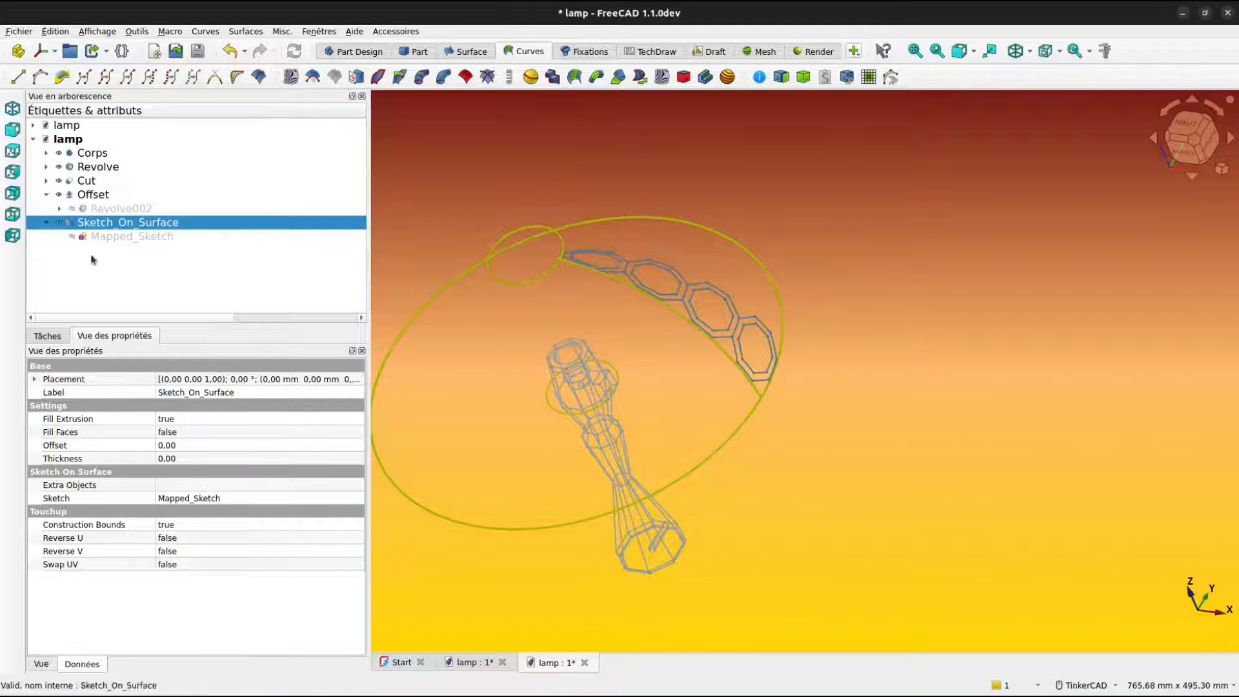
left_click(192, 434)
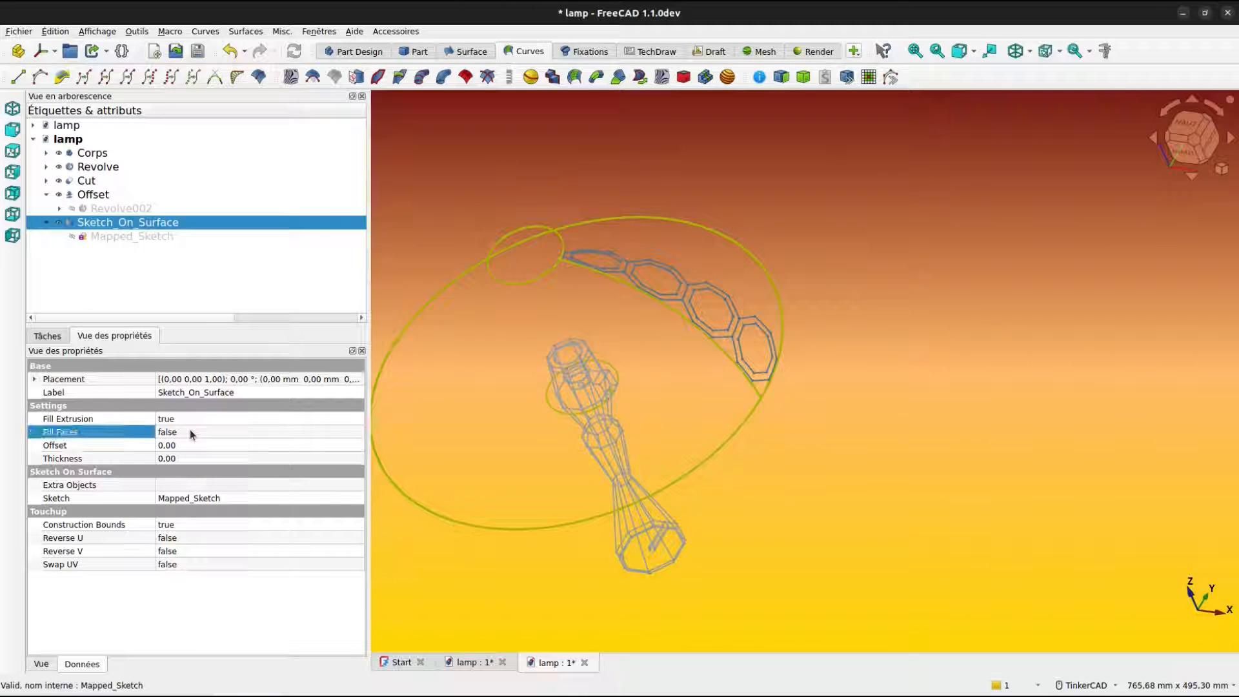
left_click(191, 435)
left_click(184, 448)
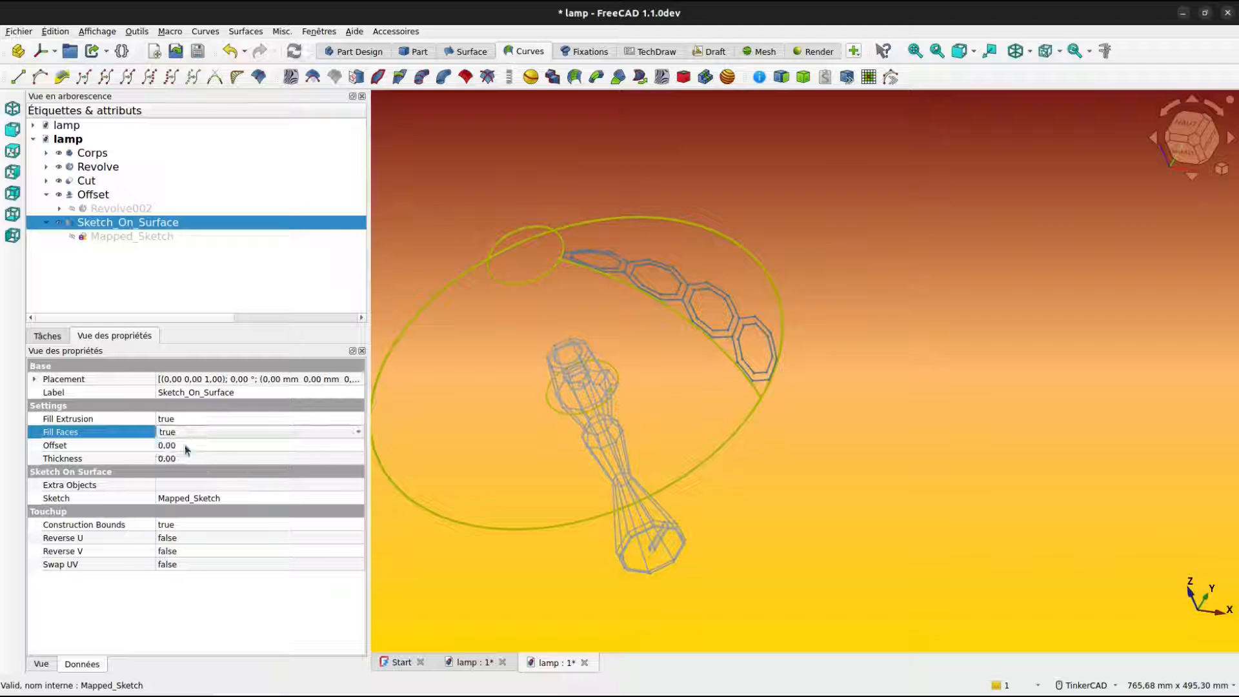
left_click(185, 448)
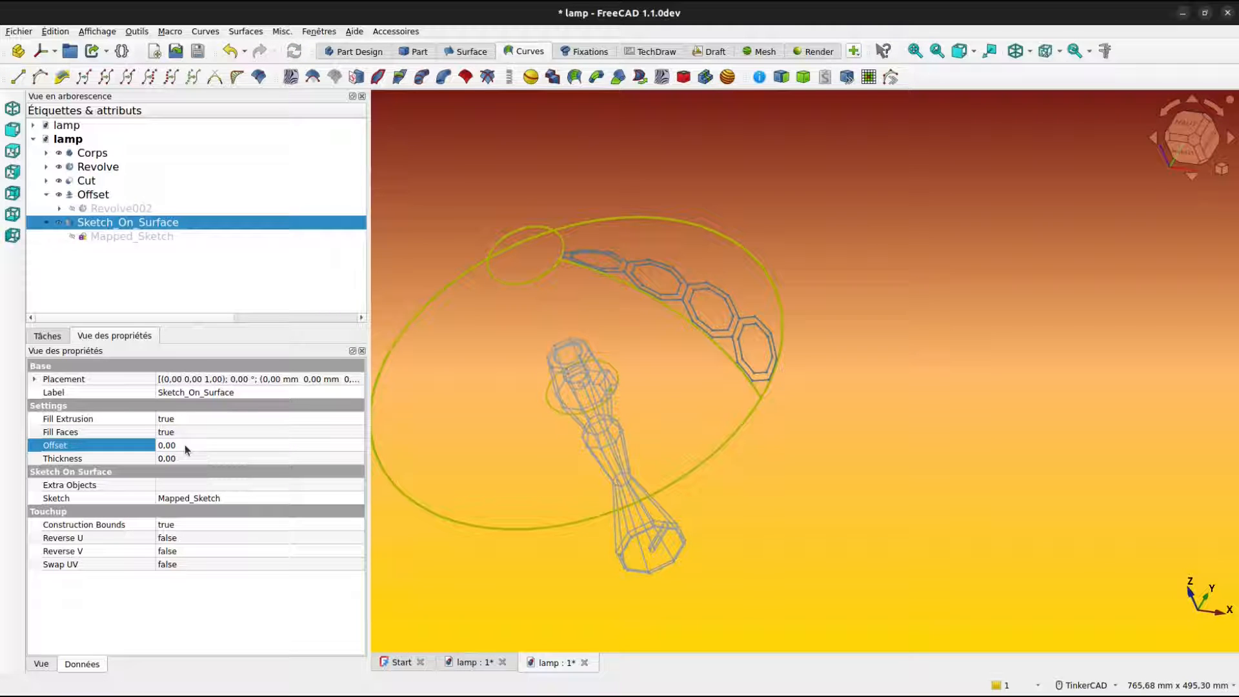
Switch the display to a shaded style and examine the filled octagonal rings on the lampshade surface.
left_click(492, 560)
key("Tab")
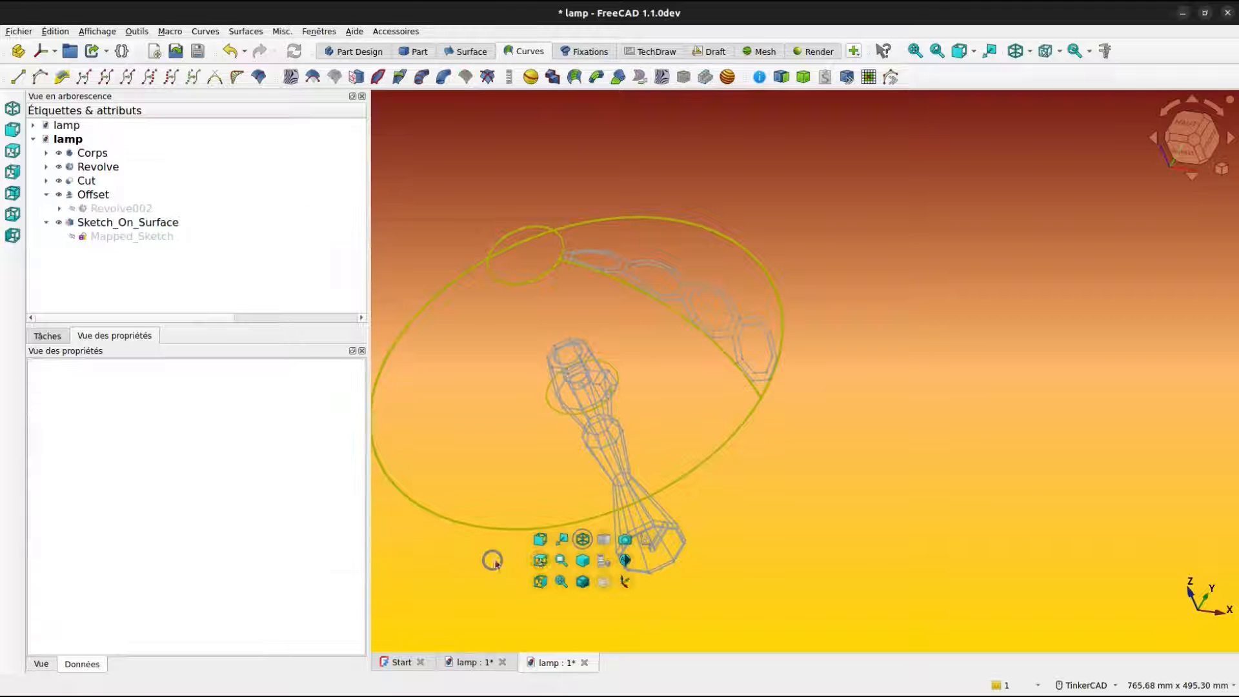
left_click(581, 582)
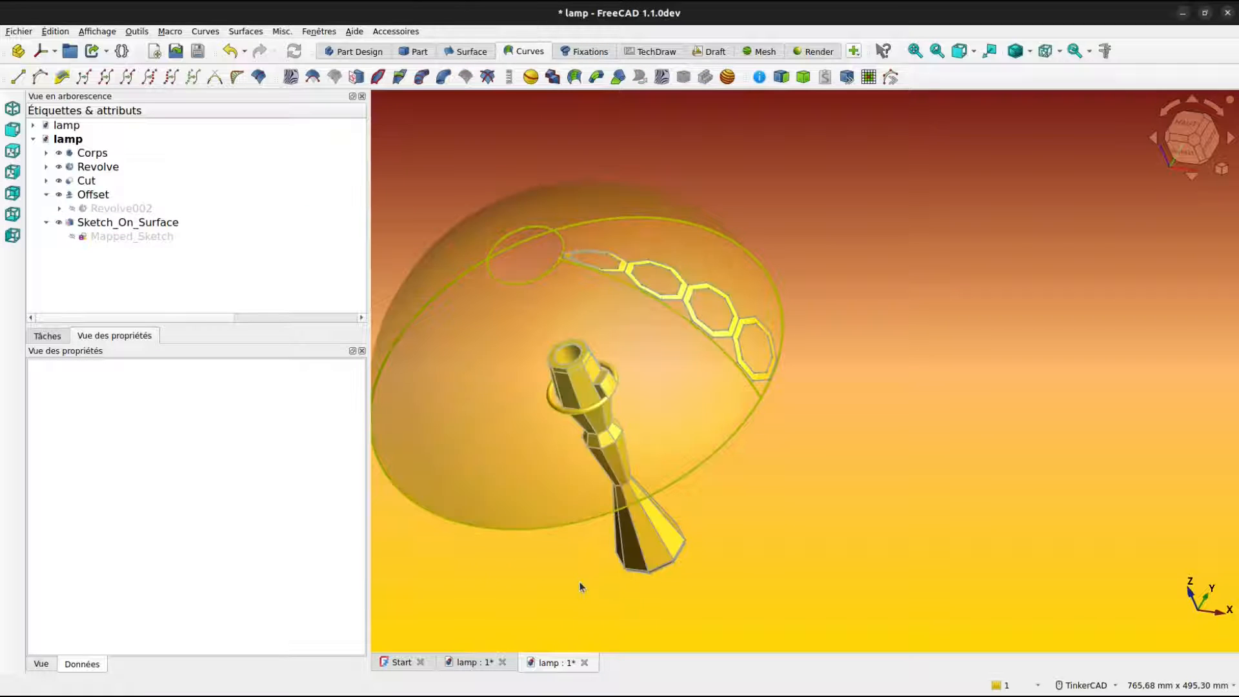
right_click_drag(821, 506, 746, 416)
scroll(692, 364, "up", 6)
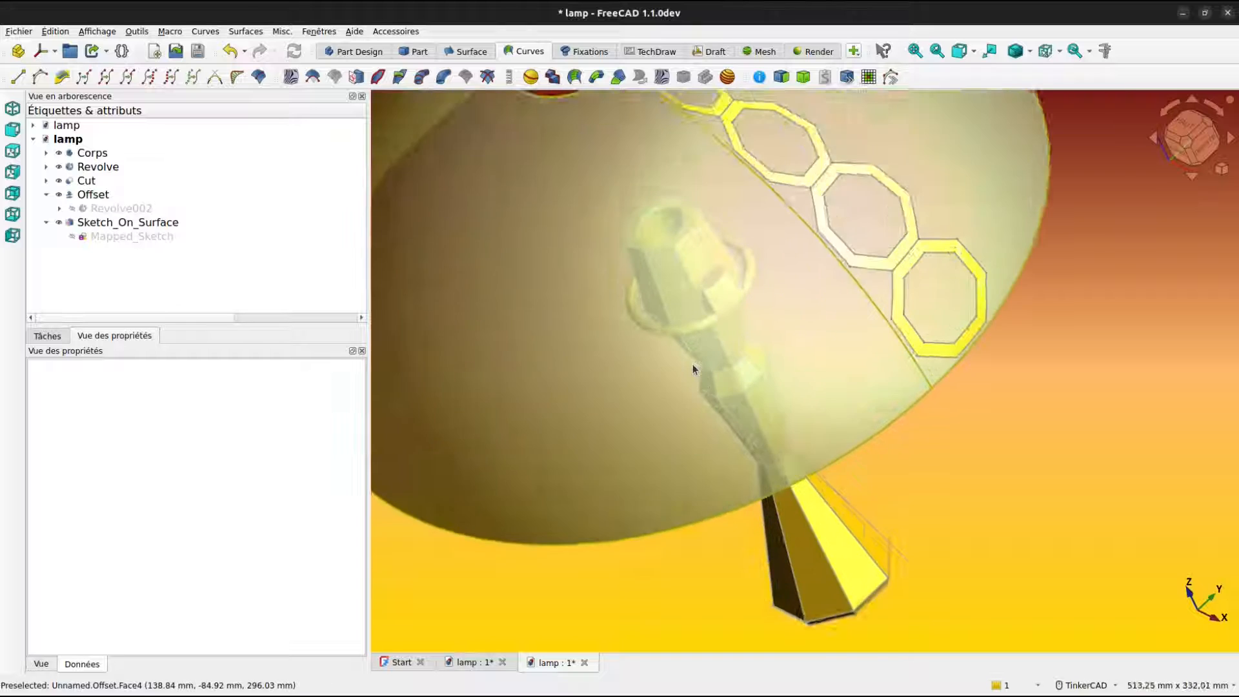
Set the Thickness of Sketch_On_Surface to 5 to give the octagonal rings depth.
right_click_drag(695, 351, 673, 529)
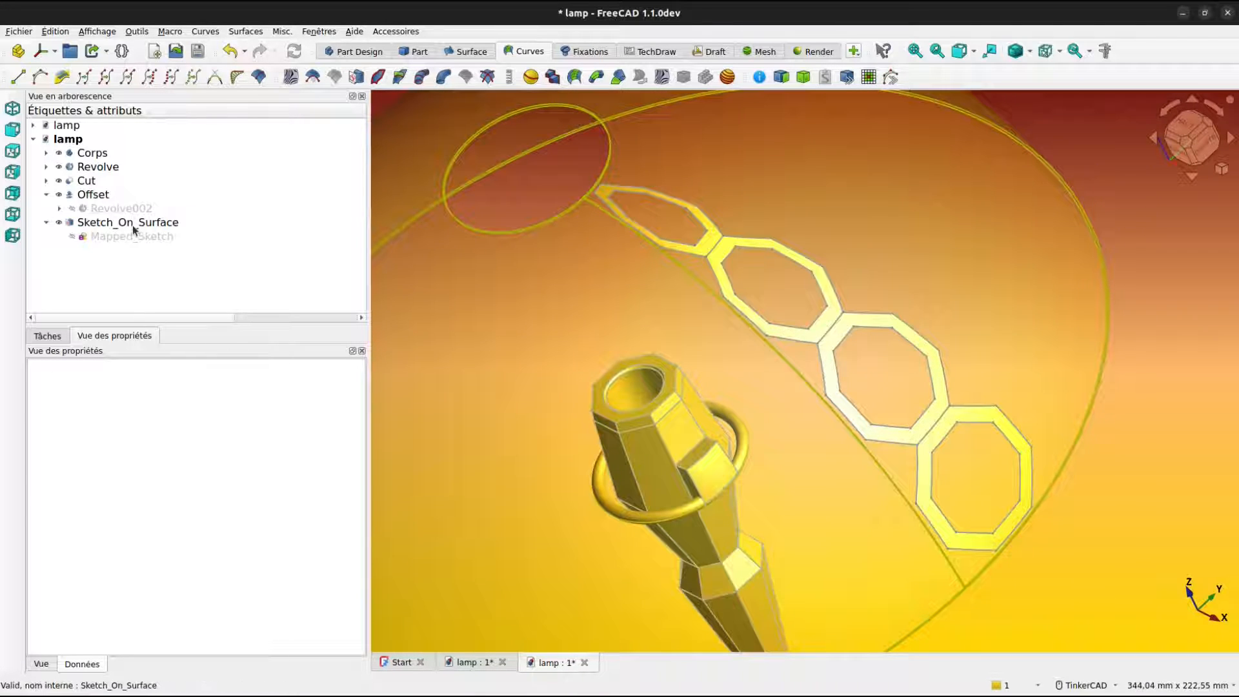
left_click(135, 224)
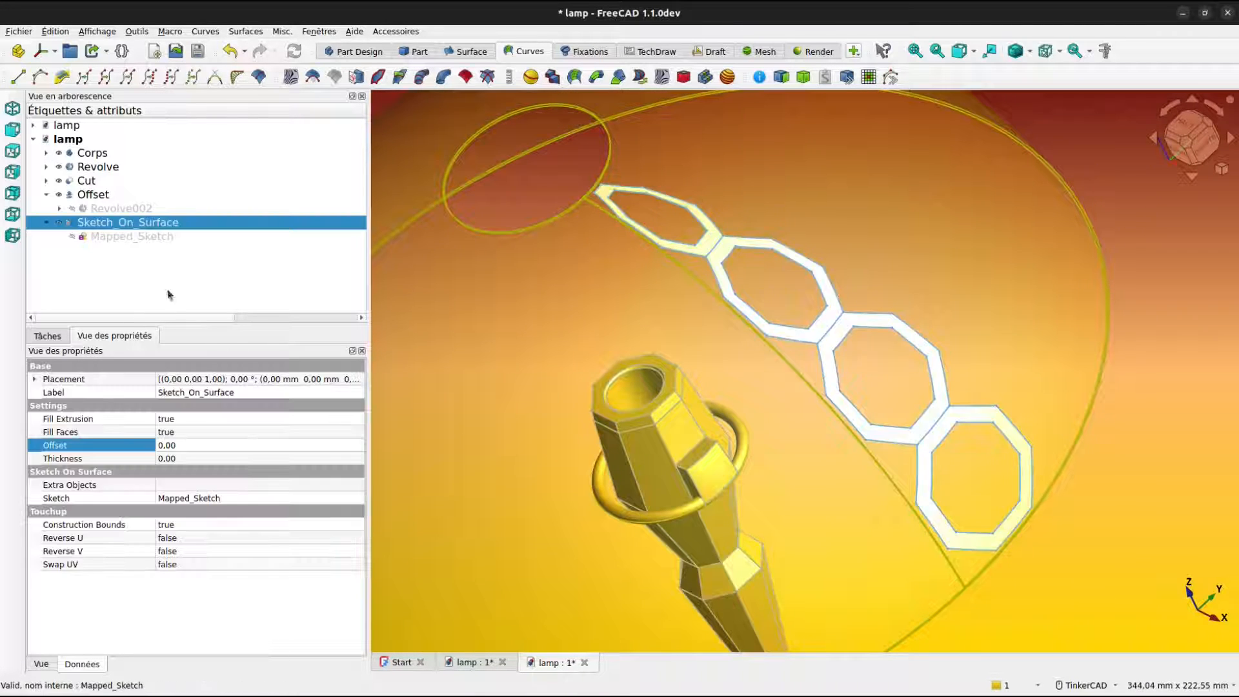
left_click(162, 460)
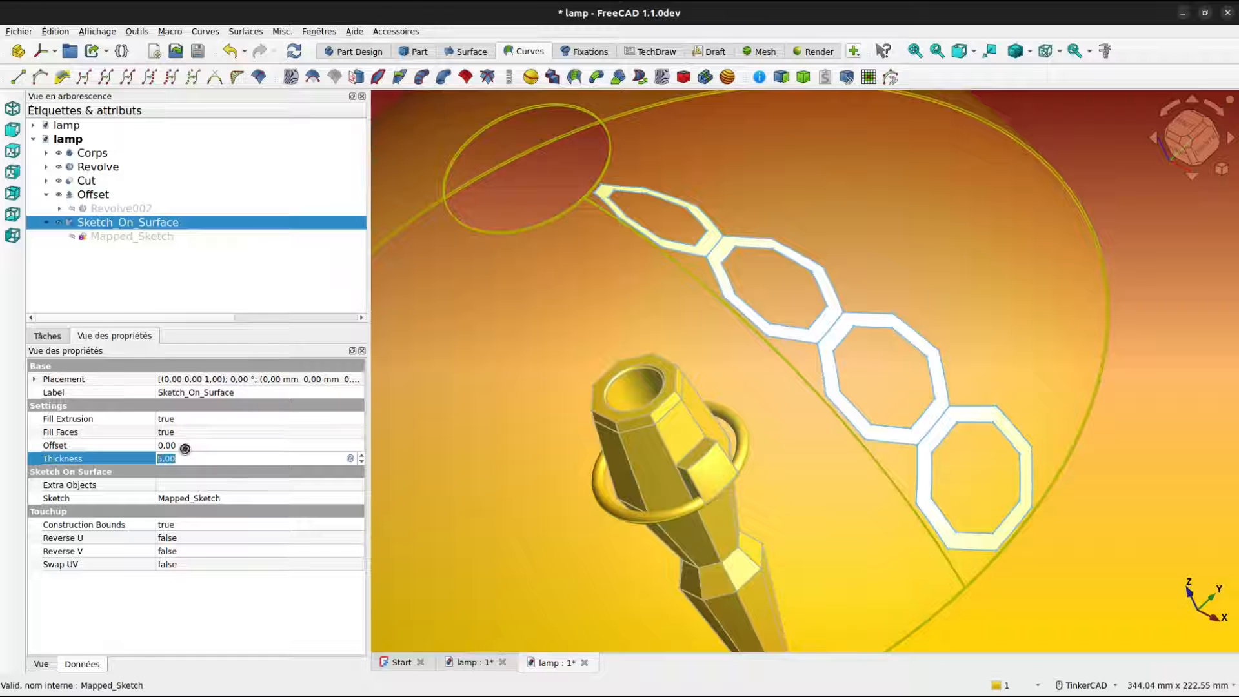
left_click(183, 448)
right_click_drag(692, 362, 742, 326)
Set the Offset of Sketch_On_Surface to 20 and inspect the rings' distance from the lampshade.
left_click(167, 445)
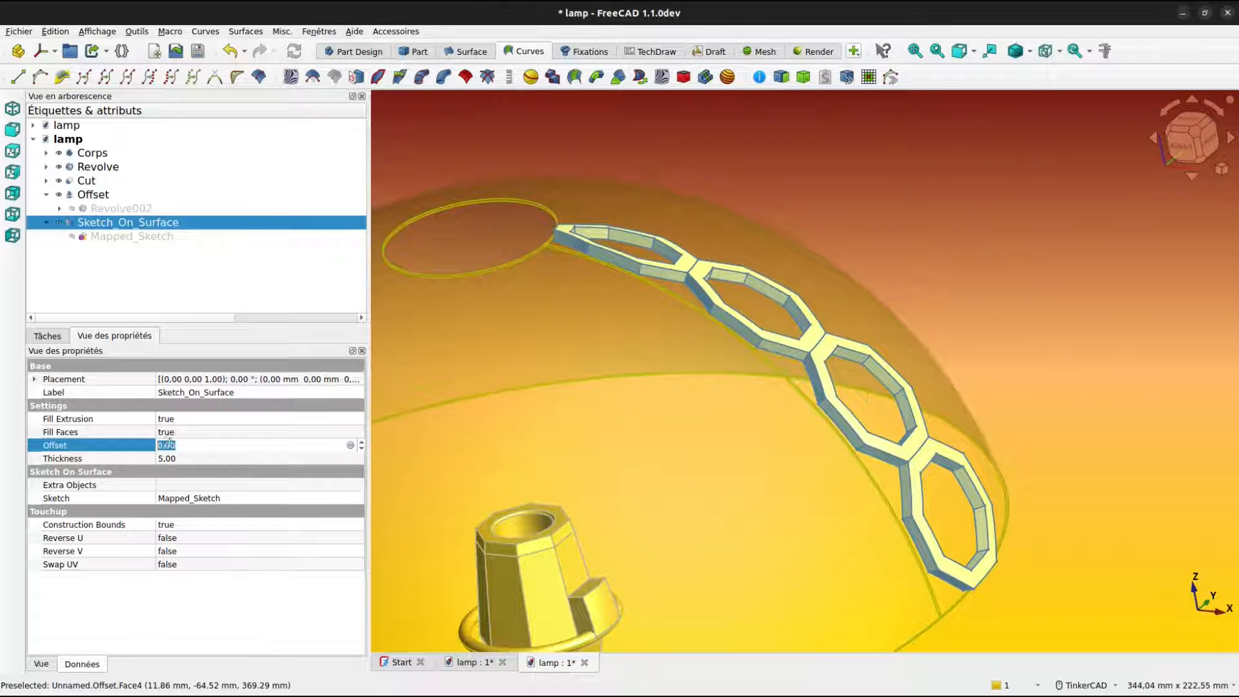
left_click(167, 438)
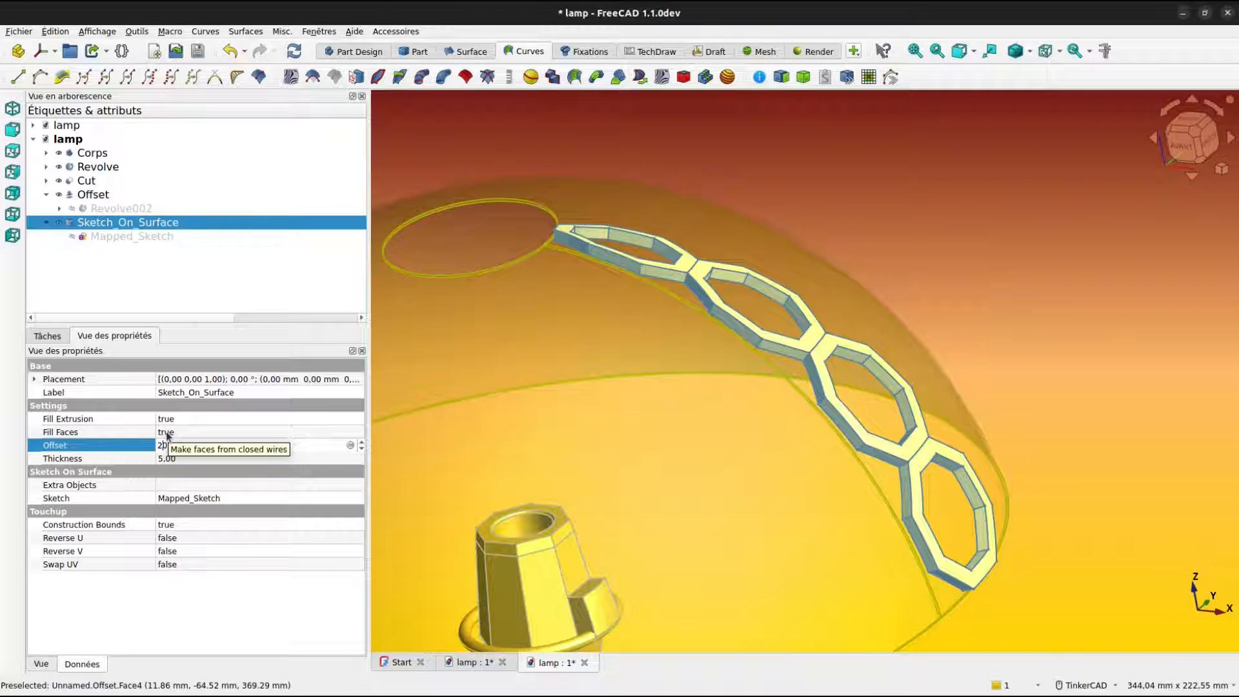
left_click(188, 459)
middle_click_drag(490, 419, 545, 409)
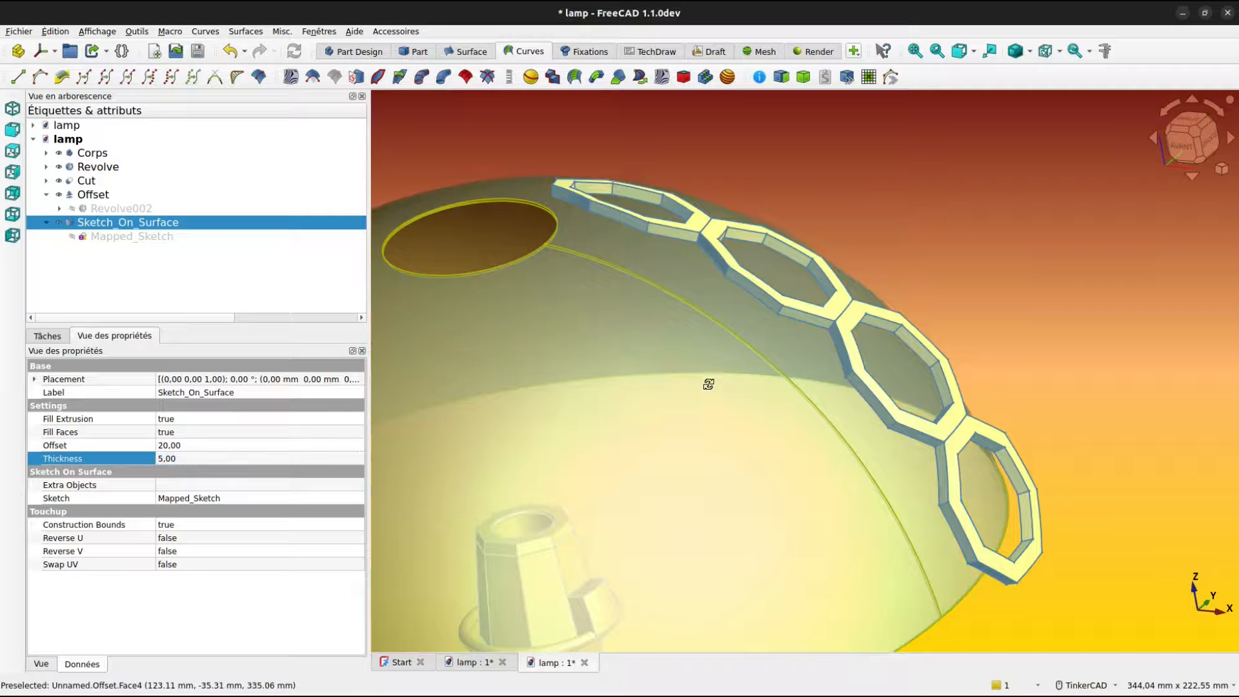
middle_click_drag(711, 382, 434, 390)
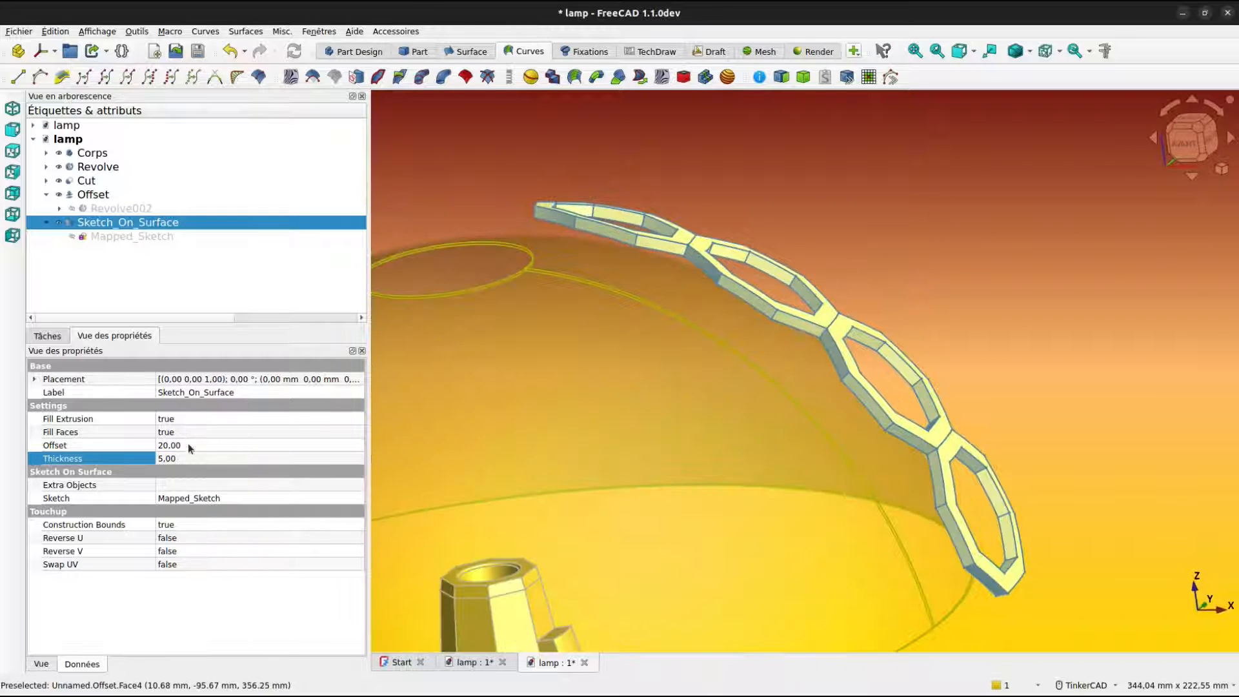
Set the Offset of Sketch_On_Surface back to 0.
left_click(188, 445)
type("0")
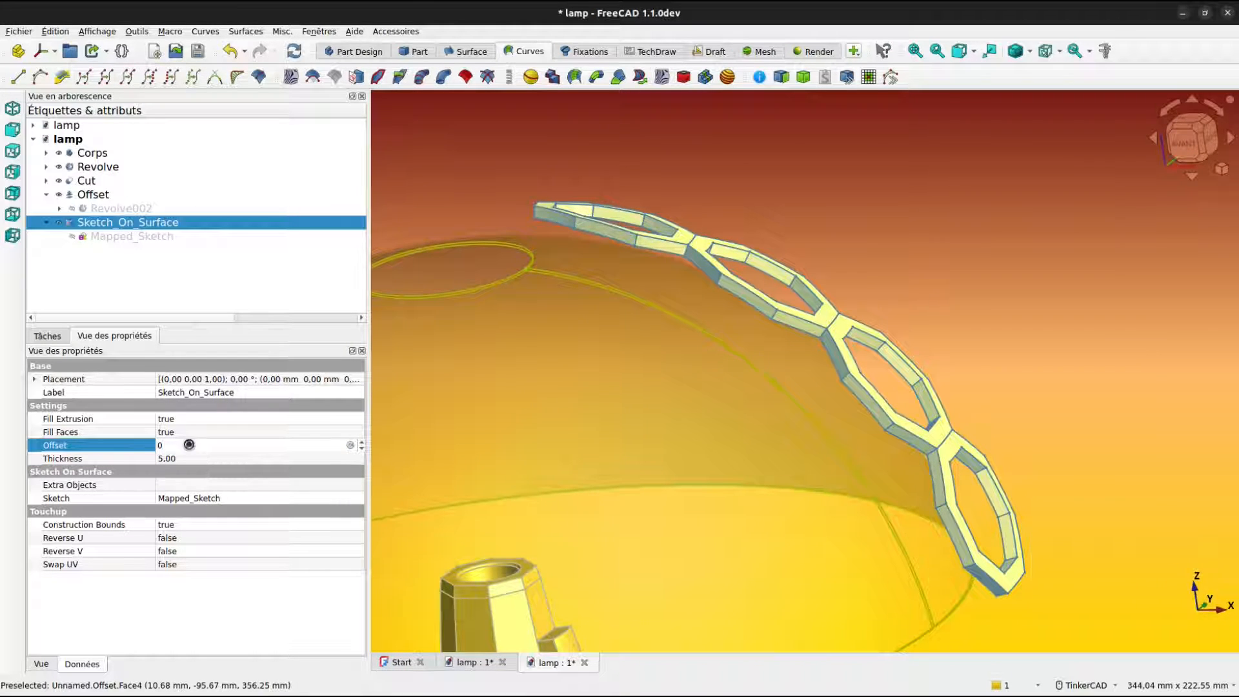
key("Return")
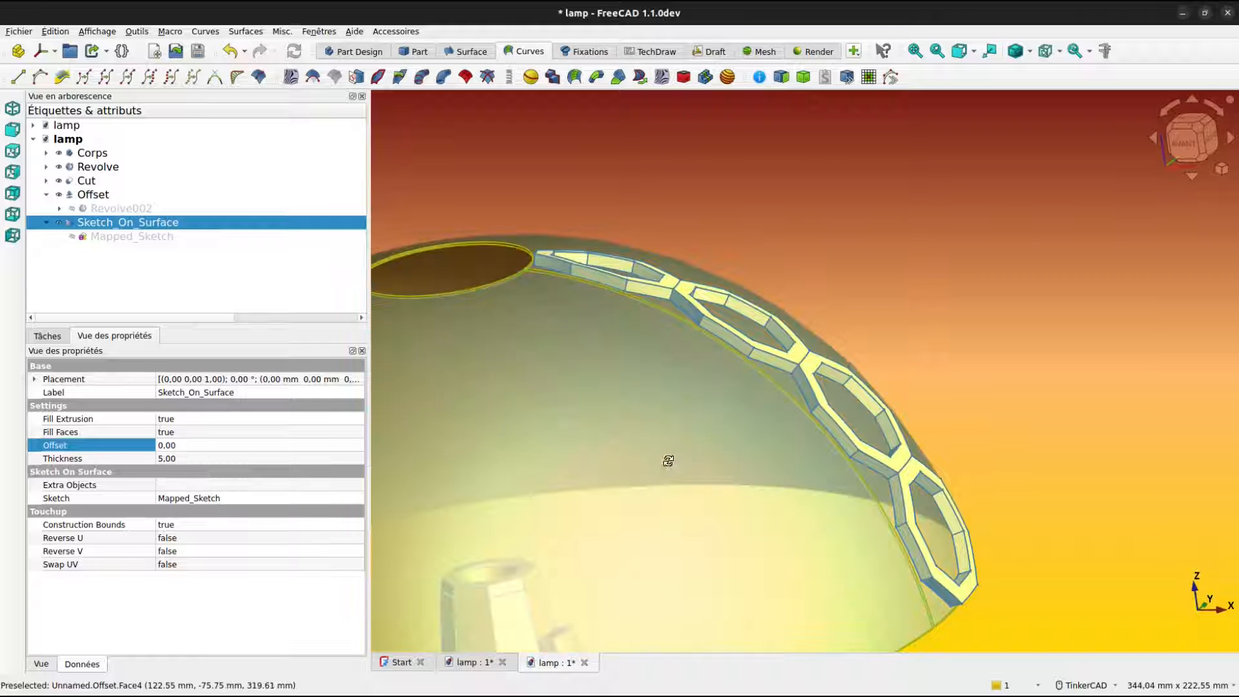
Create a second sketch on surface from the lampshade's Offset face and open its Mapped_Sketch001 for editing.
right_click_drag(668, 460, 586, 337)
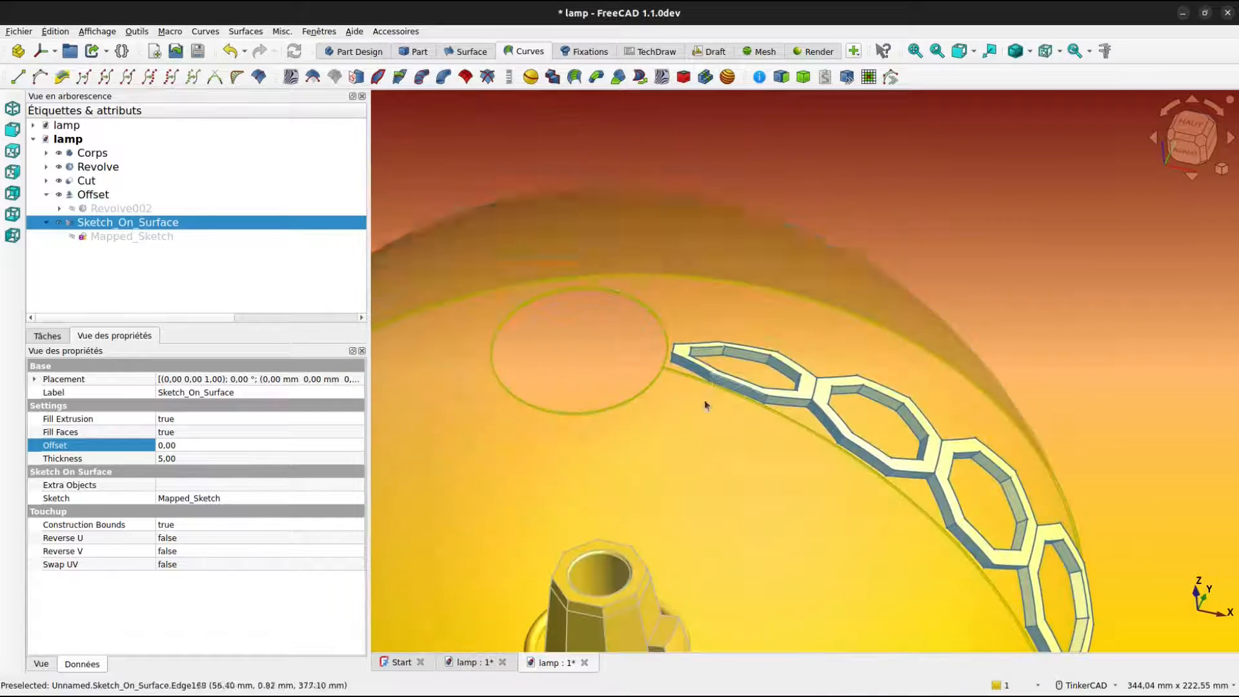
left_click(582, 492)
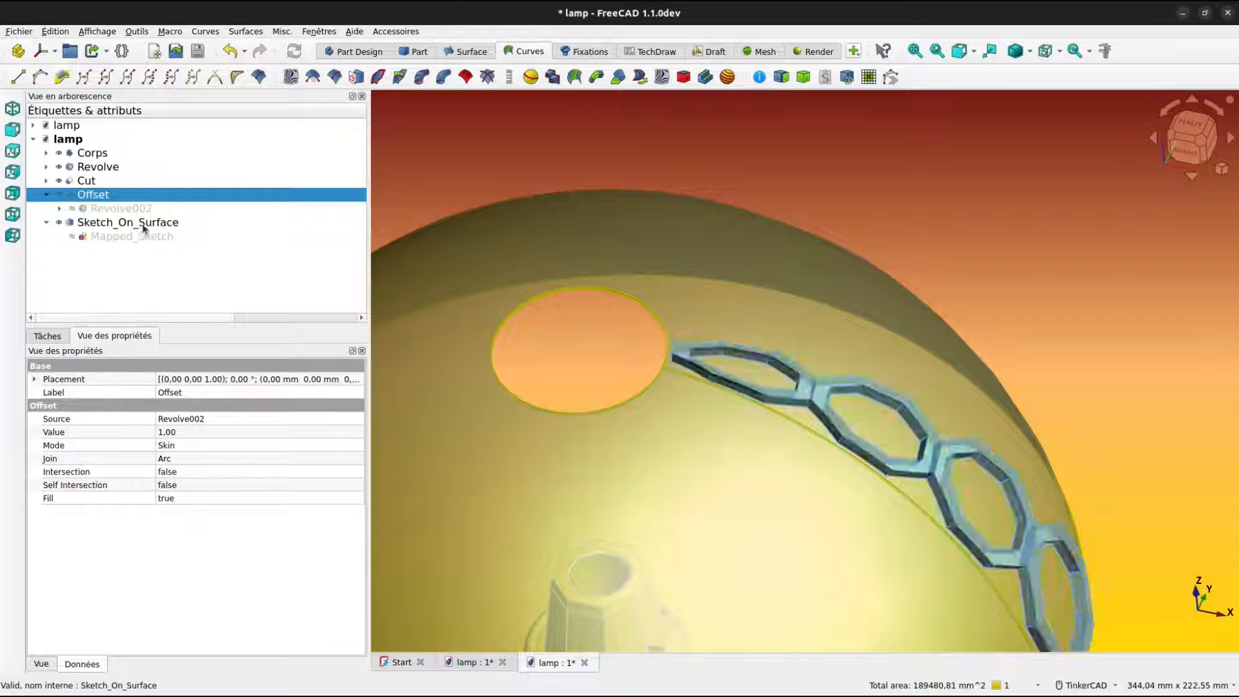
left_click(356, 77)
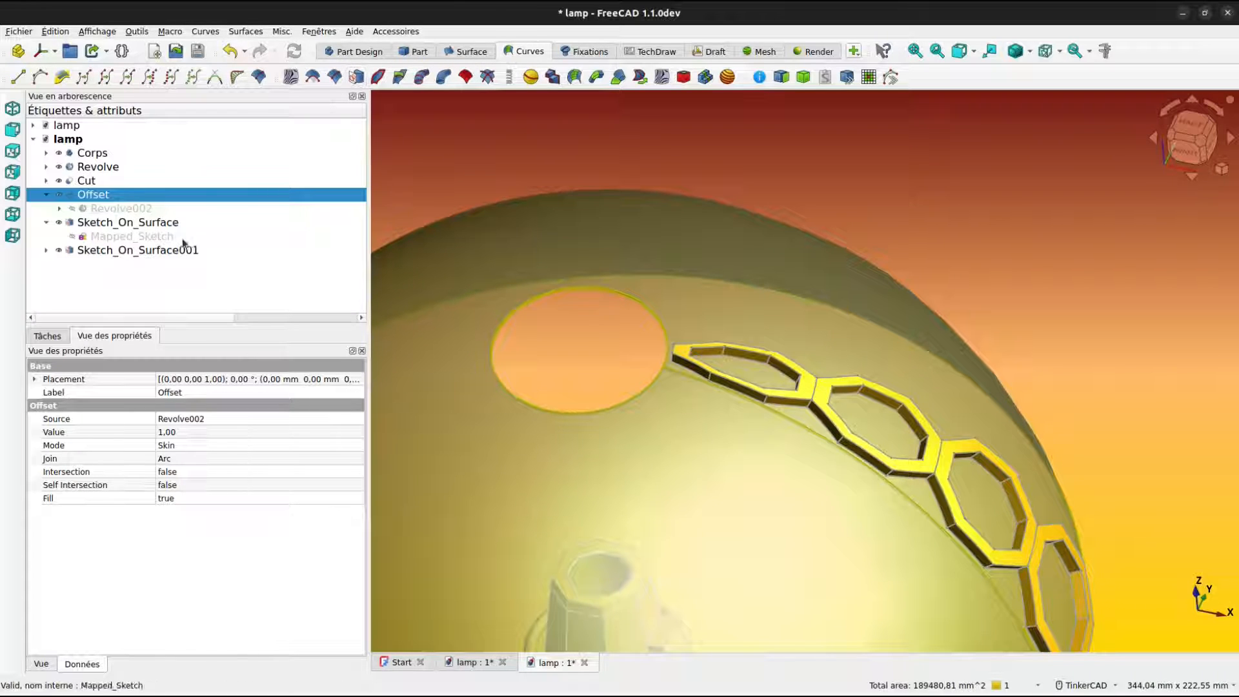
left_click(148, 250)
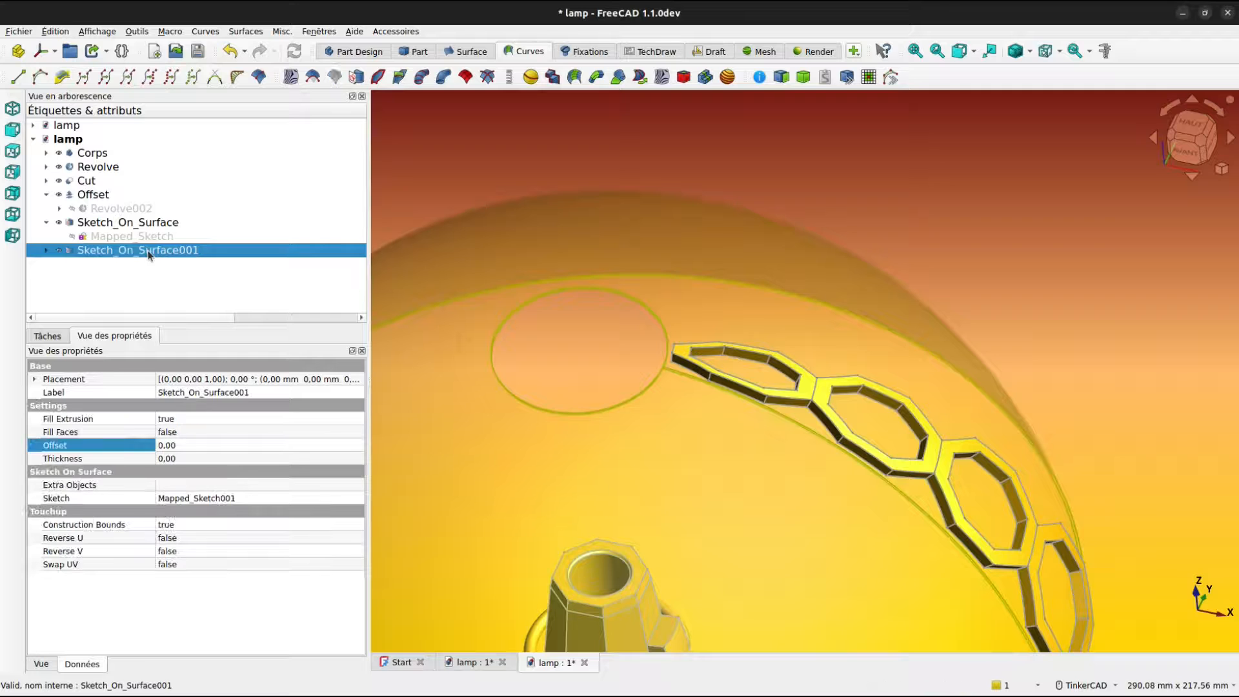
left_click(44, 250)
left_click(137, 265)
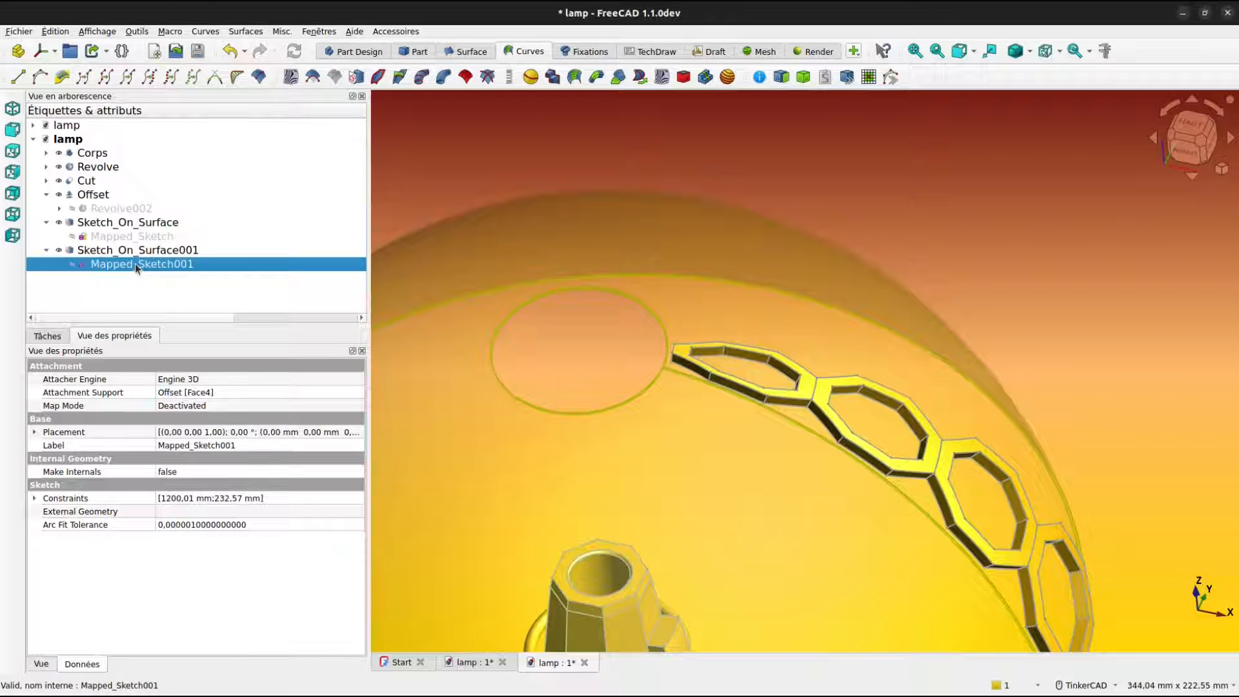
double_click(137, 265)
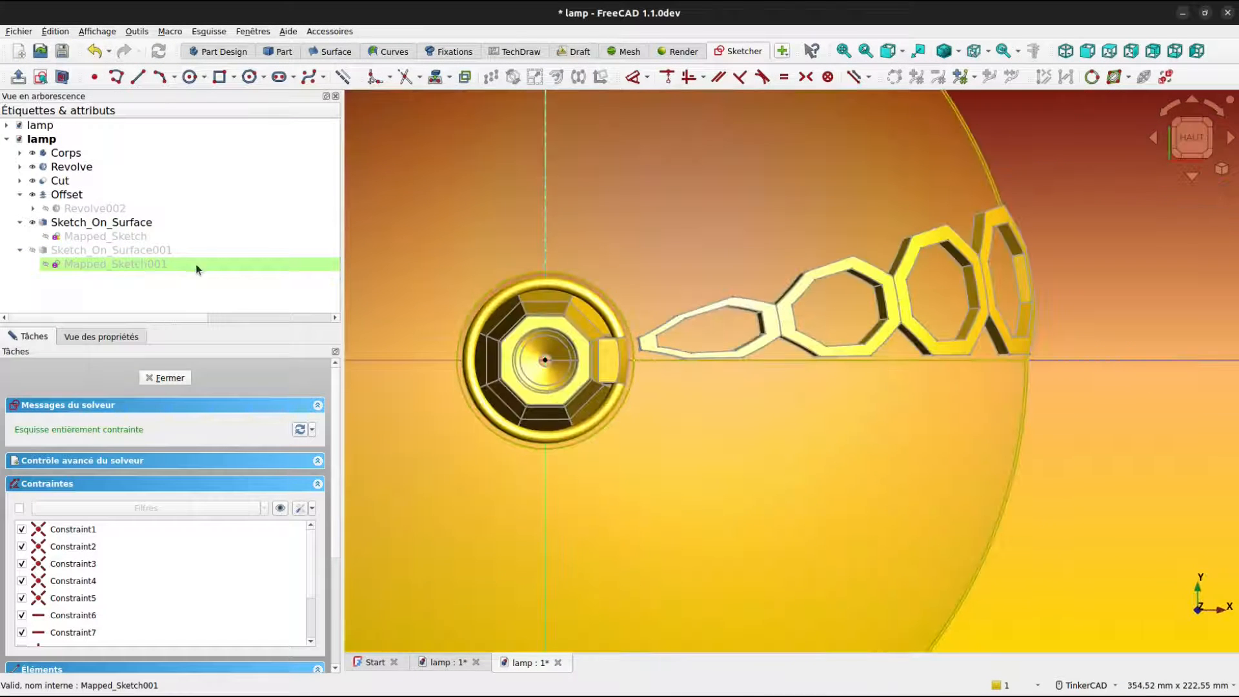
Sketch a rectangle from the upper left corner of the construction bounds, about 1196 mm wide and 18 mm high.
scroll(558, 230, "down", 5)
middle_click_drag(747, 209, 622, 403)
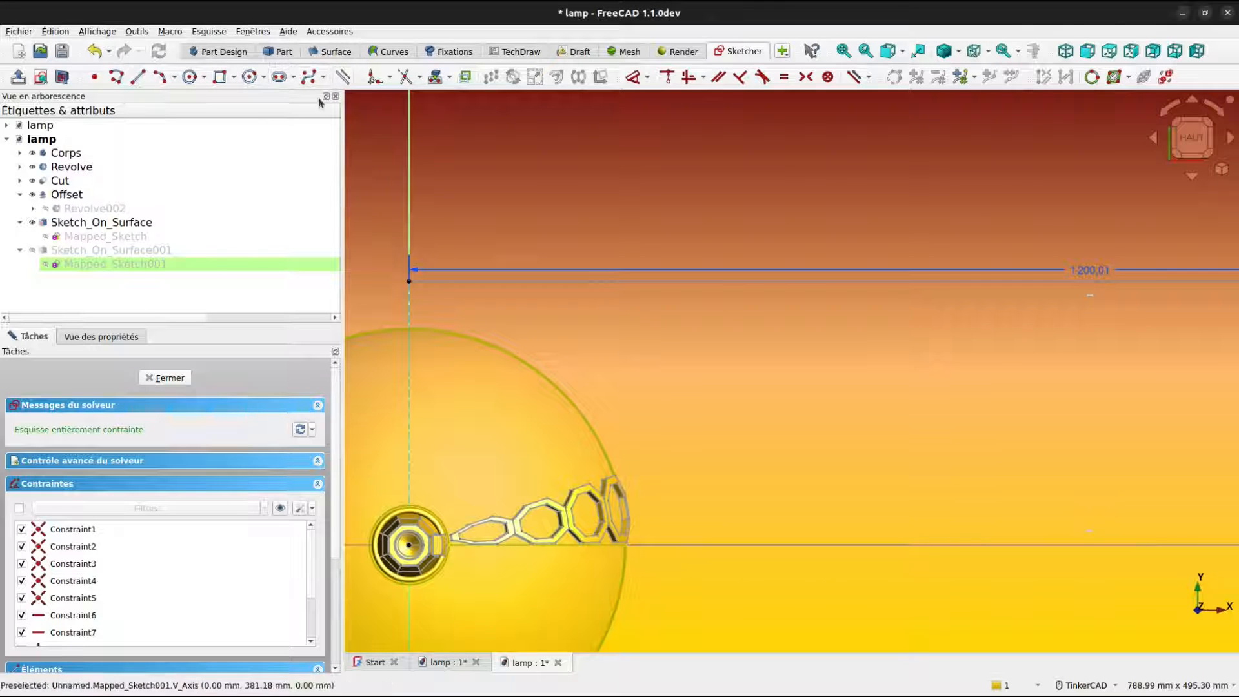
left_click(220, 77)
scroll(375, 259, "up", 3)
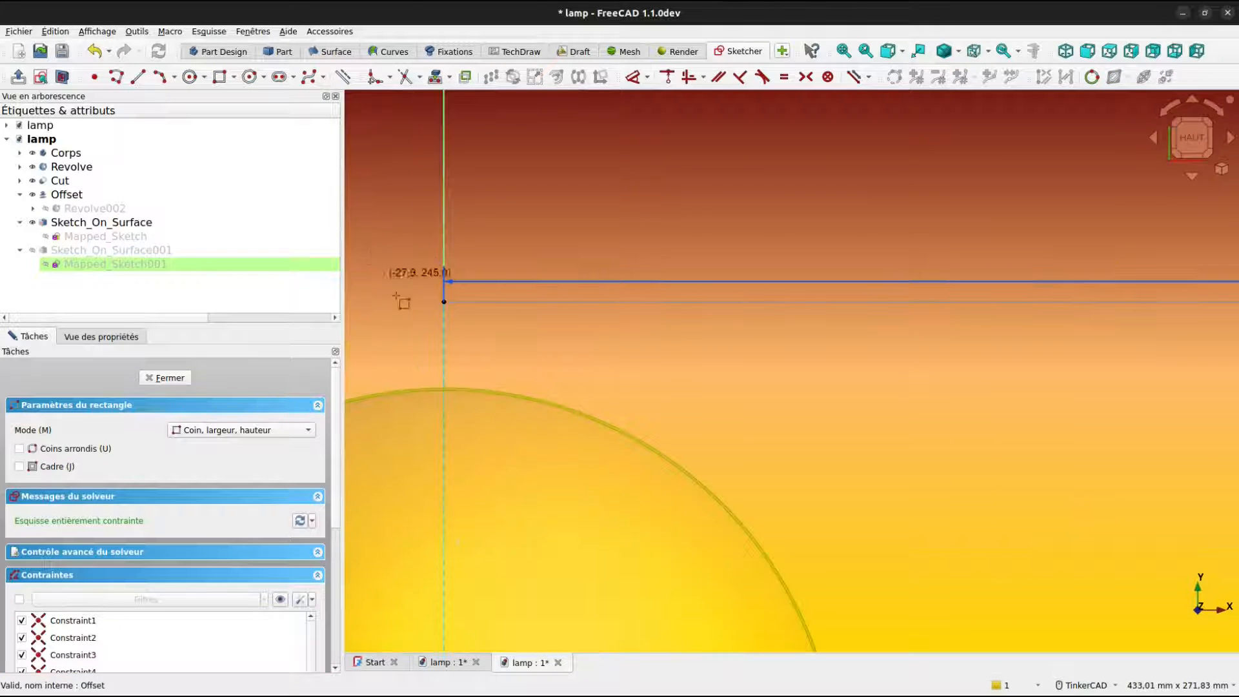
left_click(443, 295)
scroll(518, 334, "down", 3)
scroll(520, 332, "down", 2)
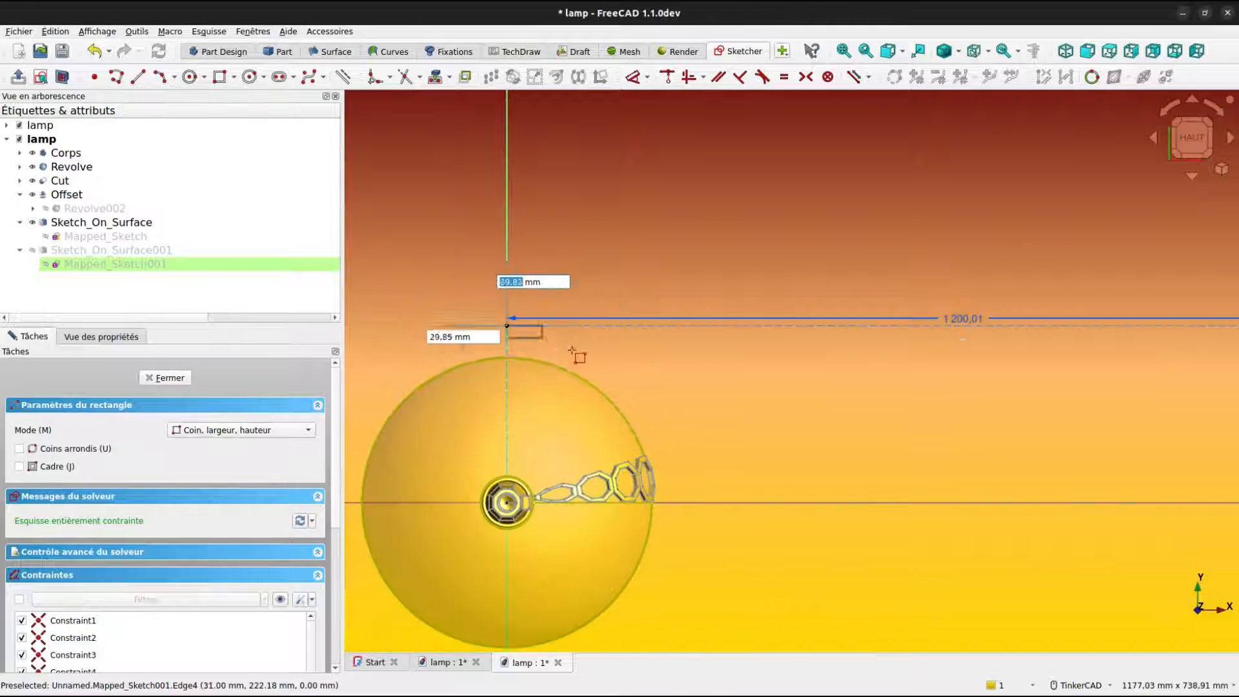
mouse_move(1072, 388)
middle_mouse_down()
mouse_move(616, 388)
mouse_move(262, 363)
middle_mouse_up()
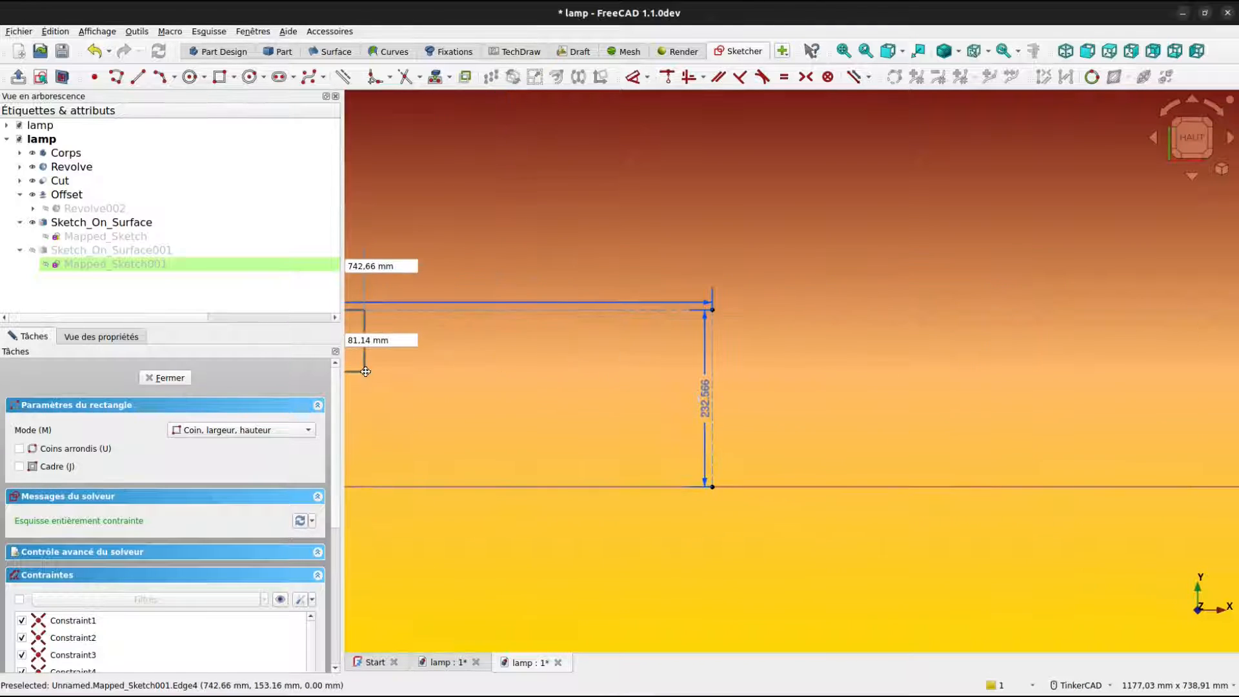
scroll(652, 359, "up", 4)
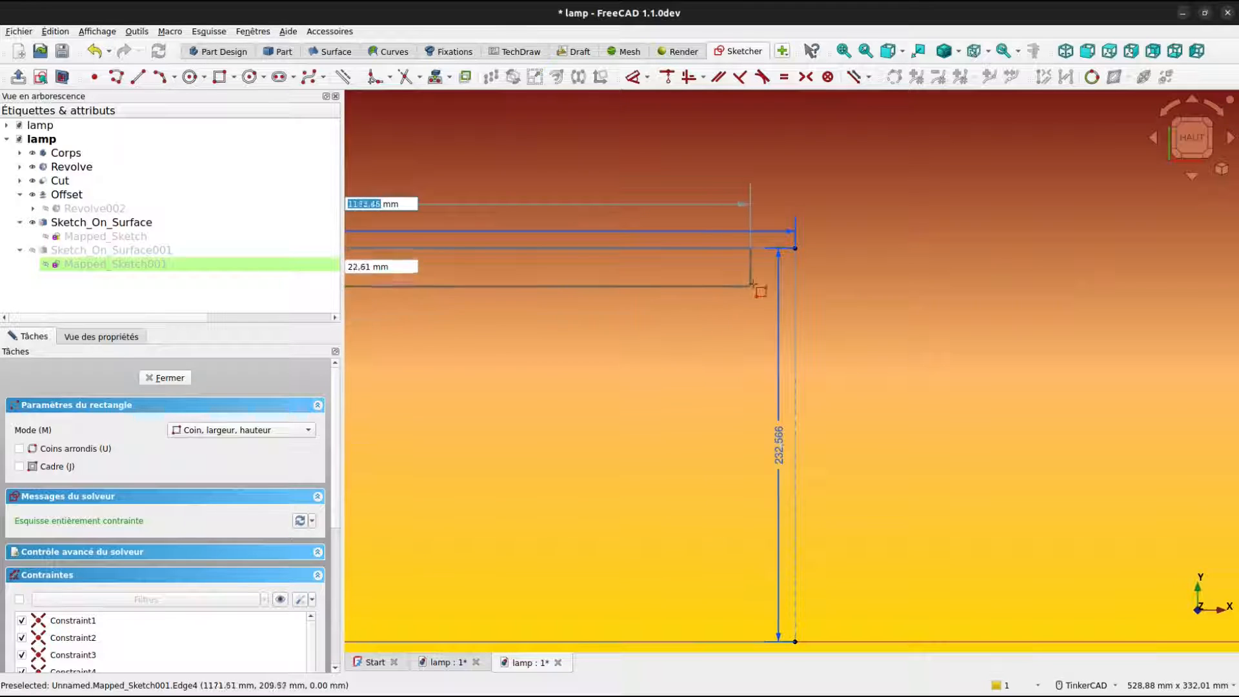
scroll(755, 284, "up", 2)
scroll(661, 364, "up", 3)
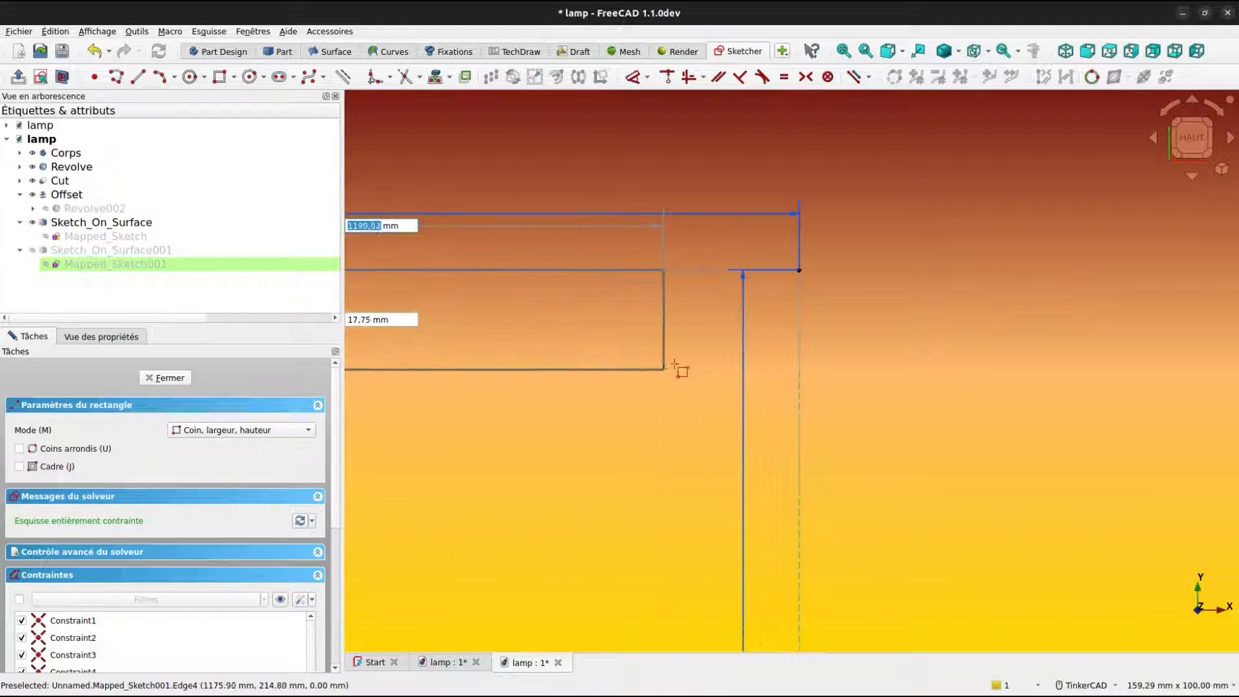
scroll(740, 359, "up", 2)
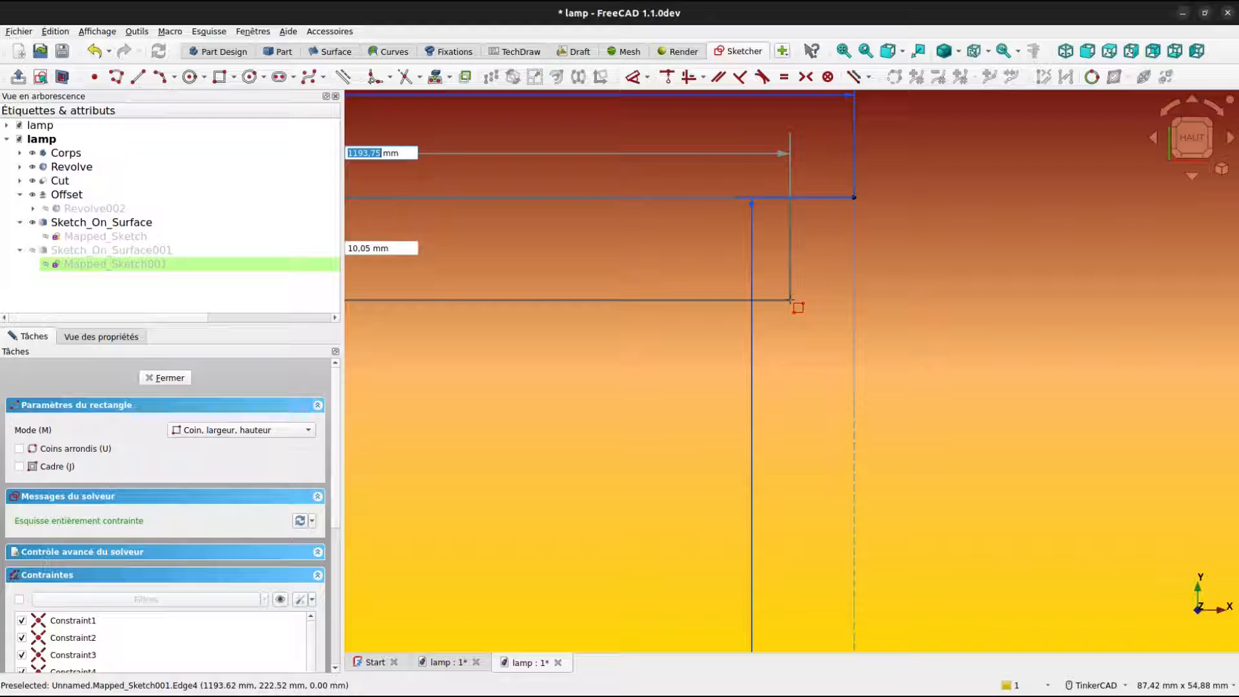
key("Tab")
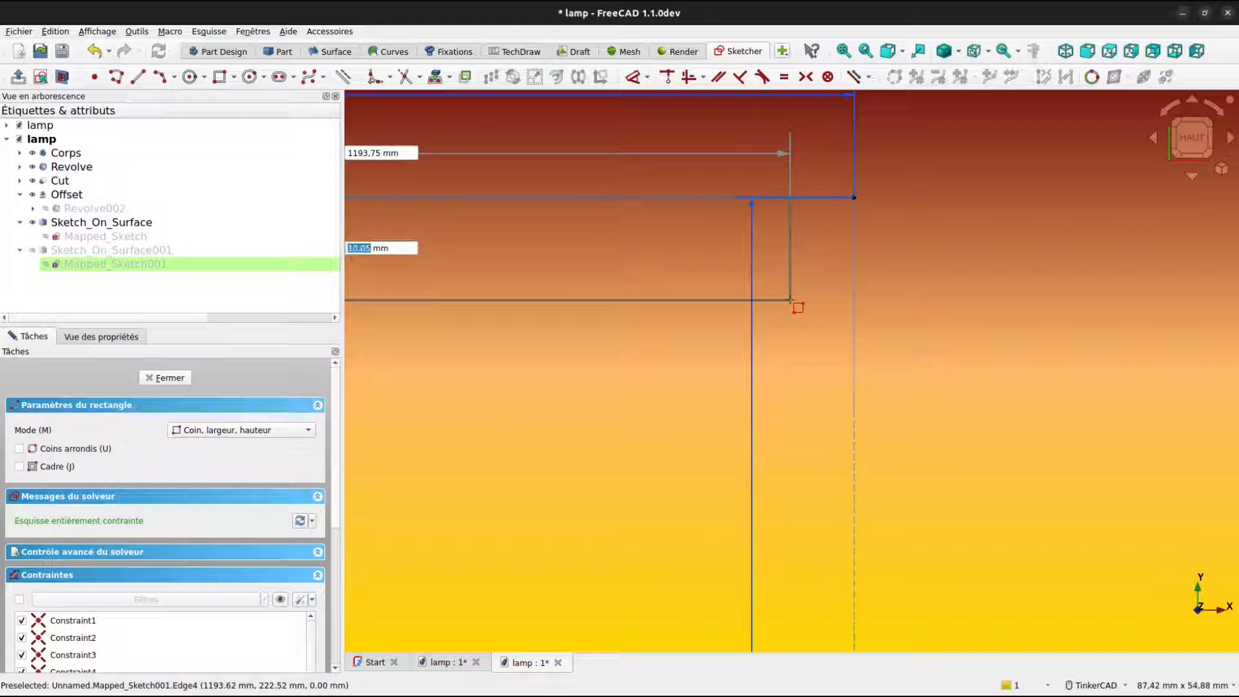
type("18")
key("Return")
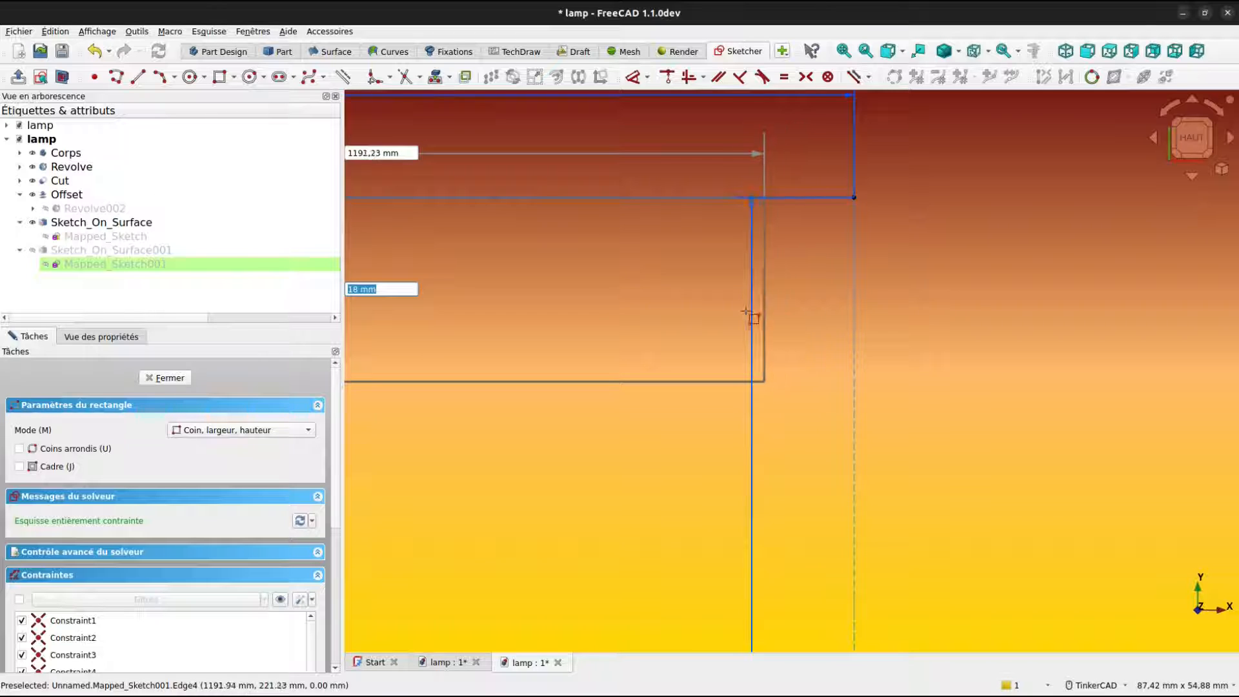
left_click(811, 290)
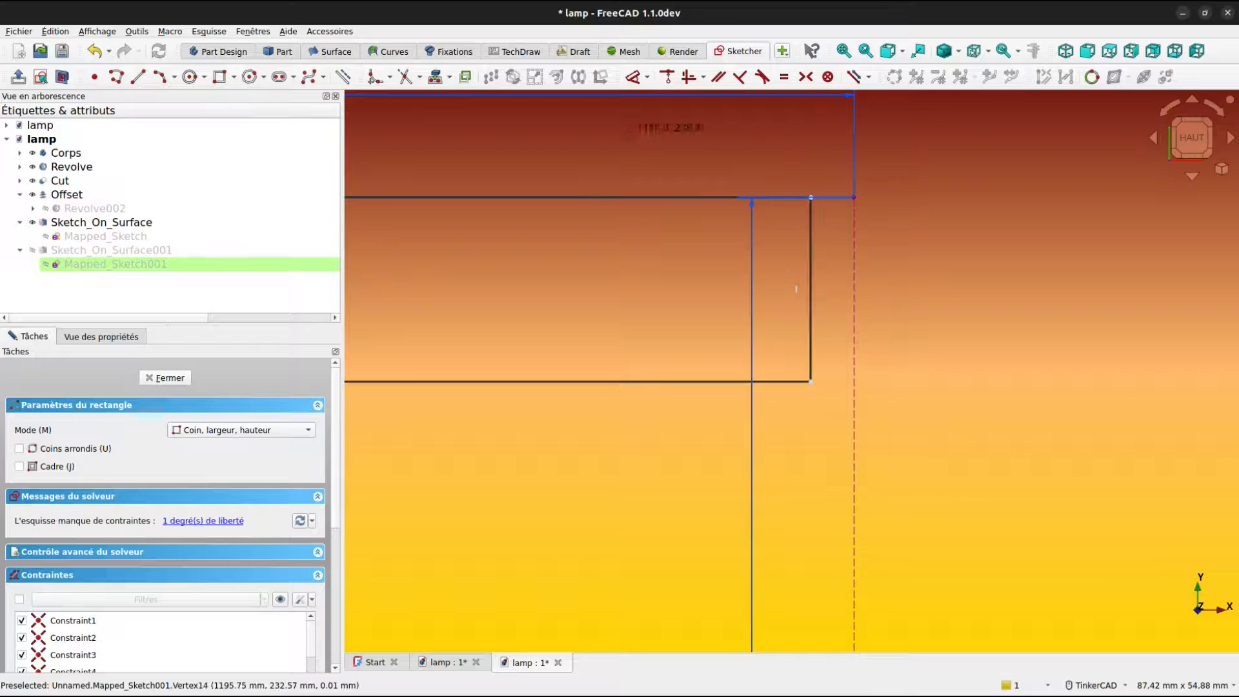
Dimension the gap between the rectangle's upper right corner and the bounds' upper right corner as 0.01 mm.
left_click(668, 77)
left_click(811, 197)
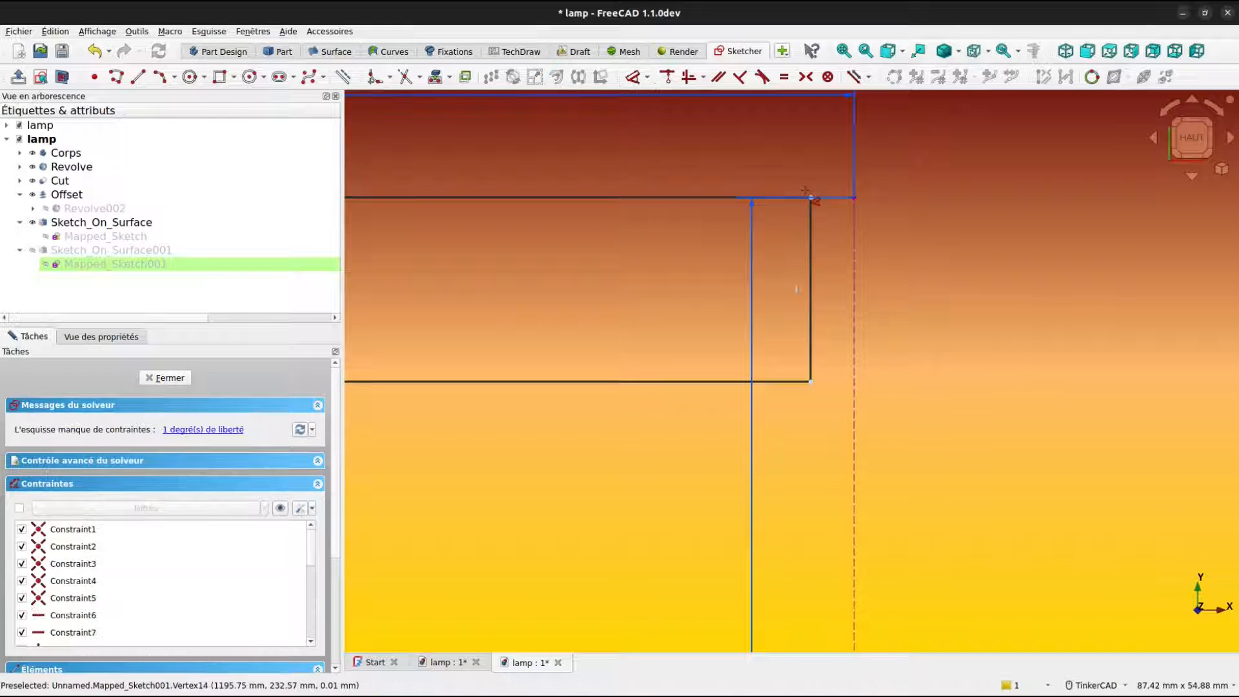
left_click(849, 196)
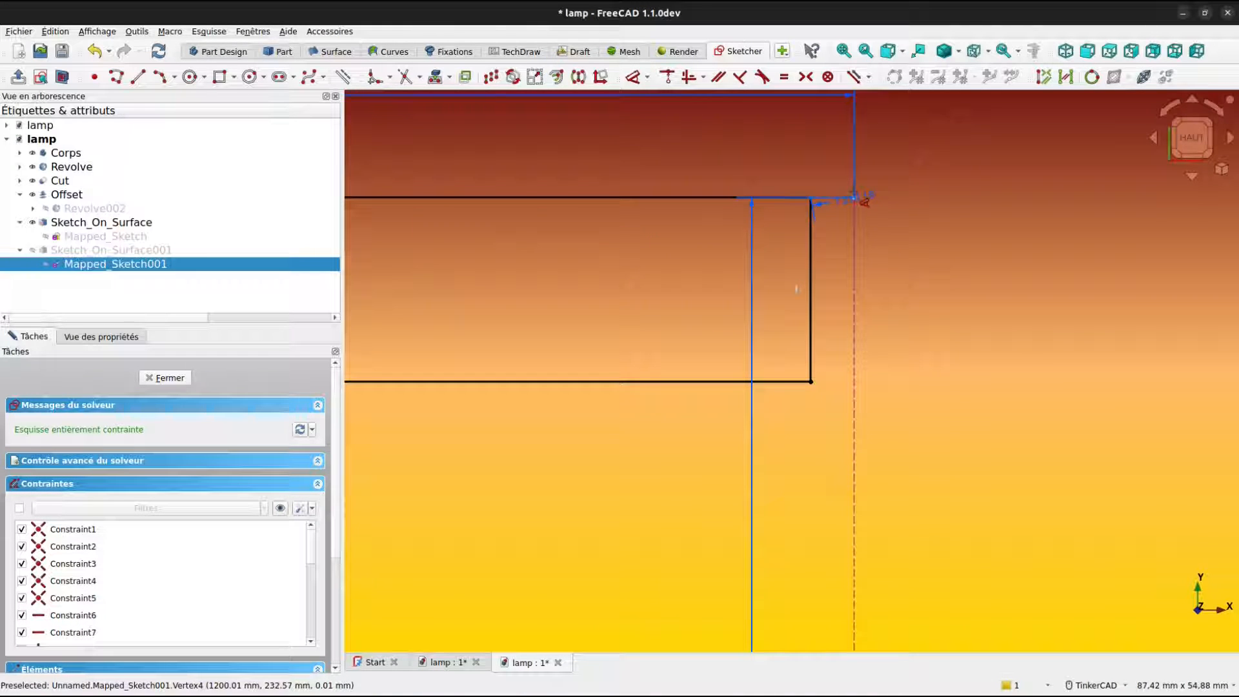
left_click_drag(865, 201, 858, 179)
double_click(849, 172)
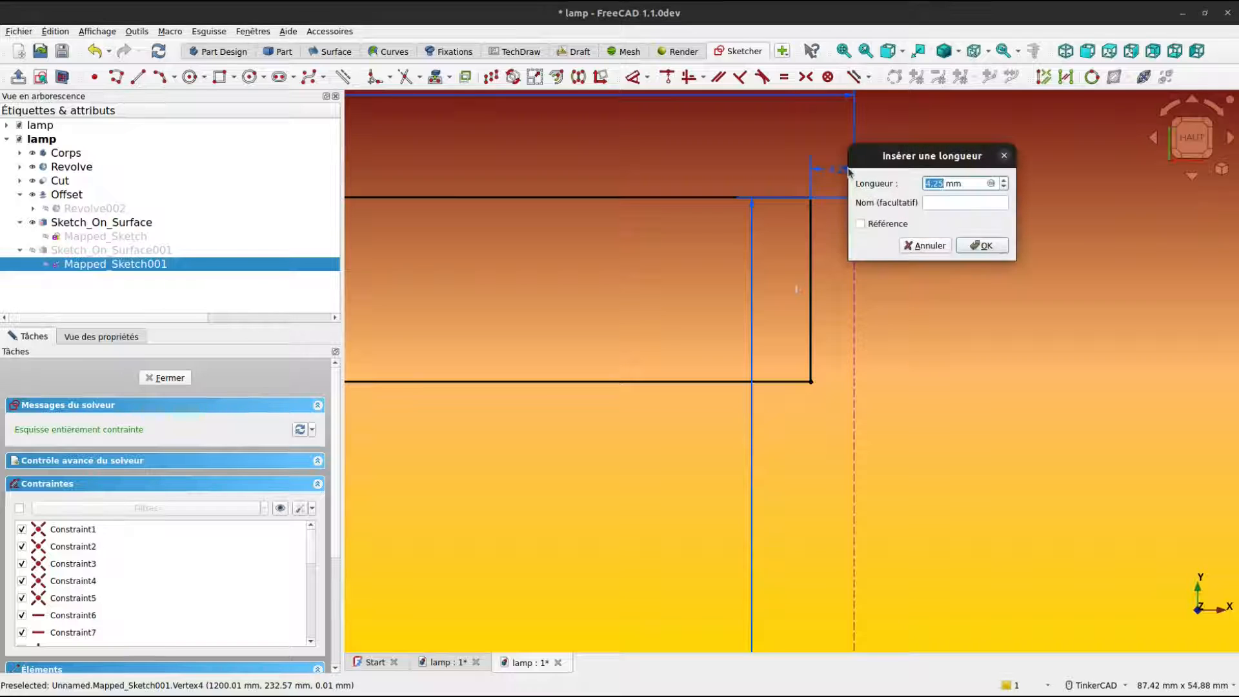
type("0.1")
key("Return")
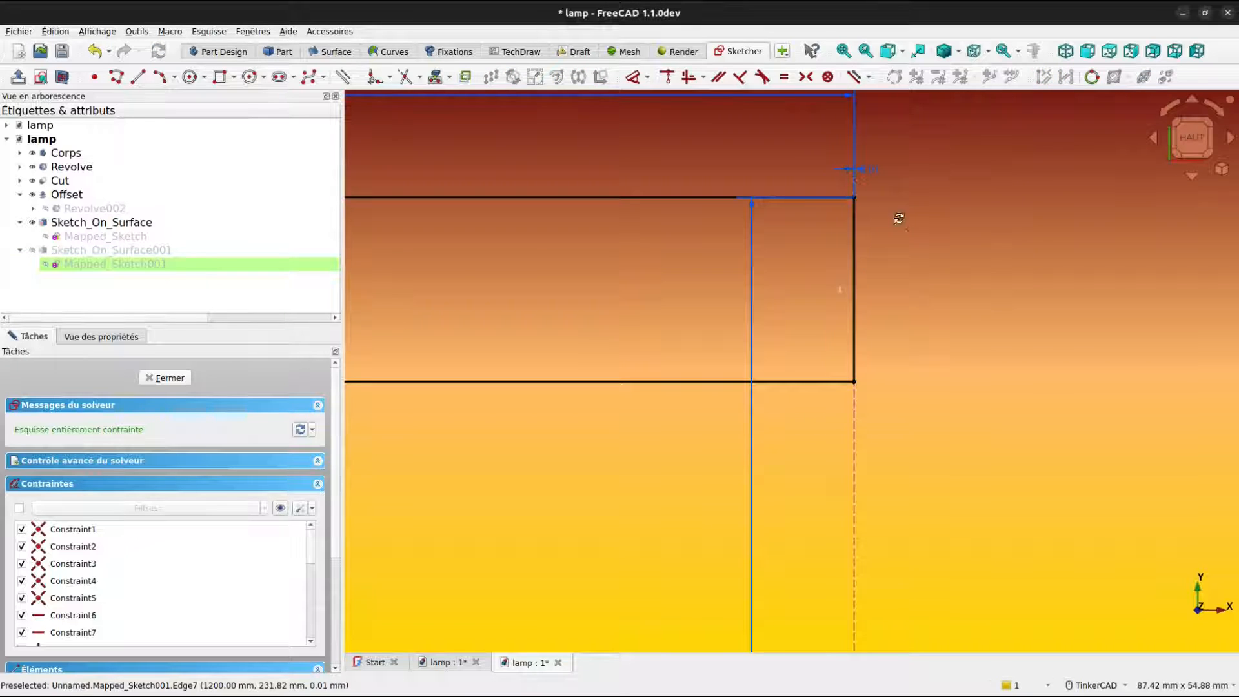
Close the mapped sketch and set Fill Faces to true for Sketch_On_Surface001.
left_click(185, 377)
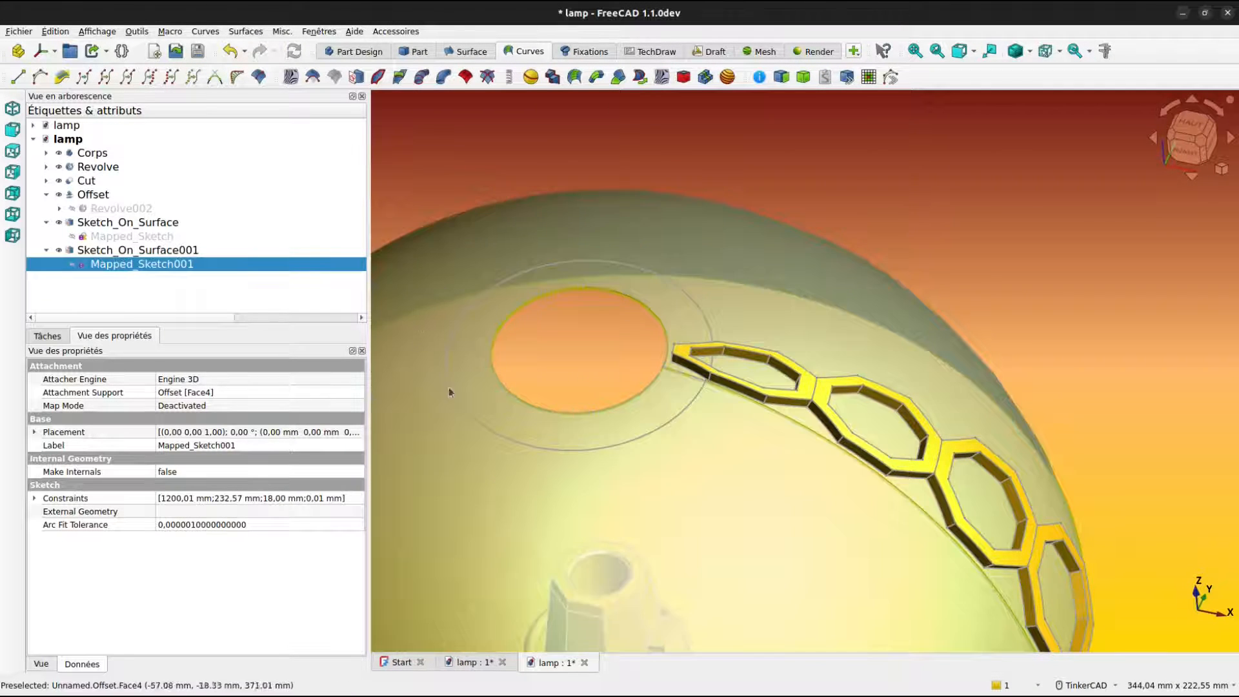
left_click(169, 255)
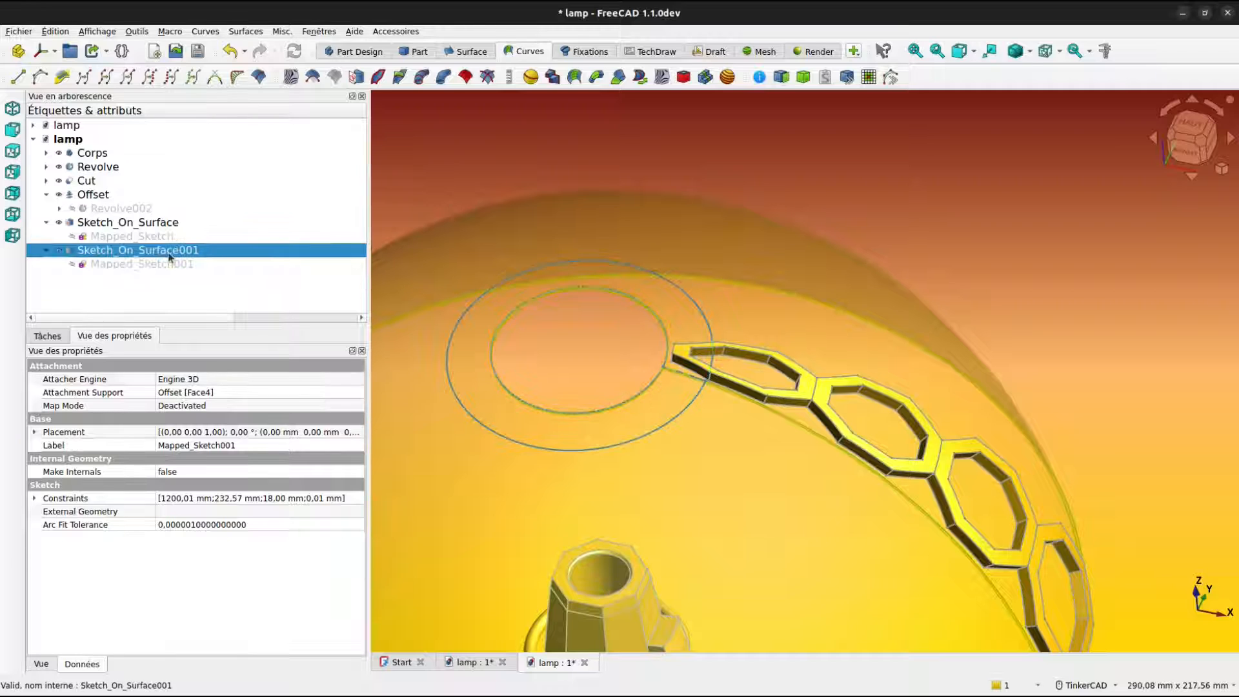
left_click(179, 433)
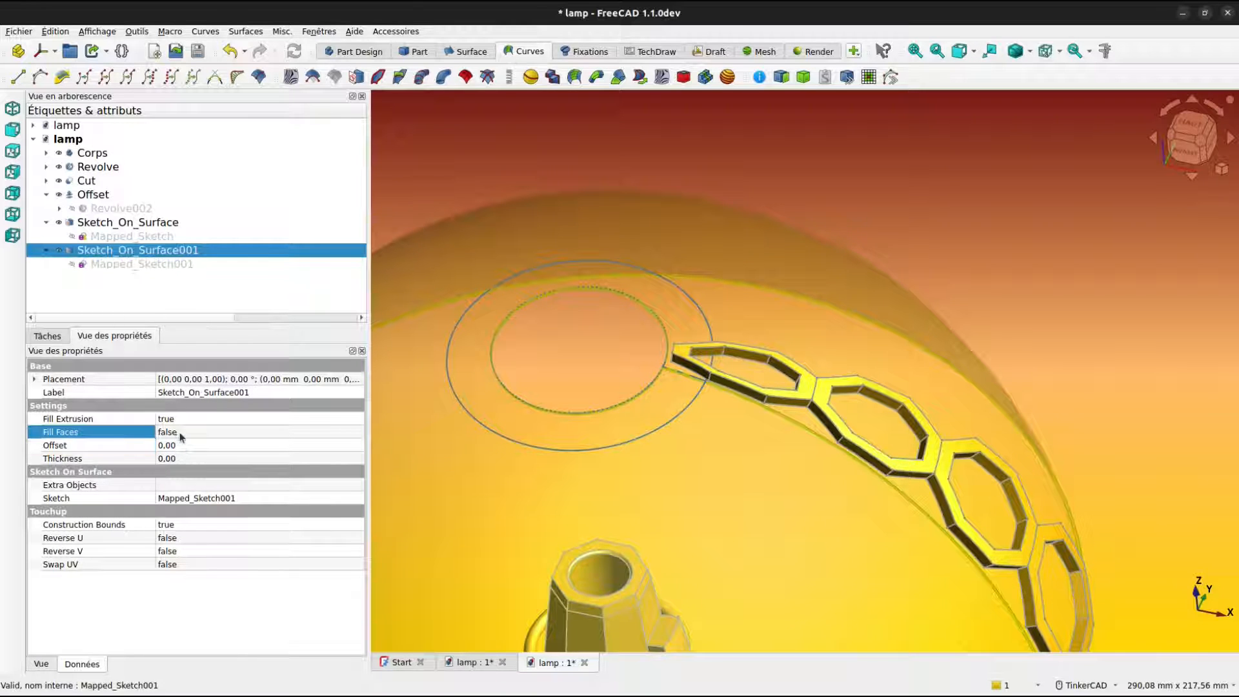
left_click(180, 433)
left_click(183, 449)
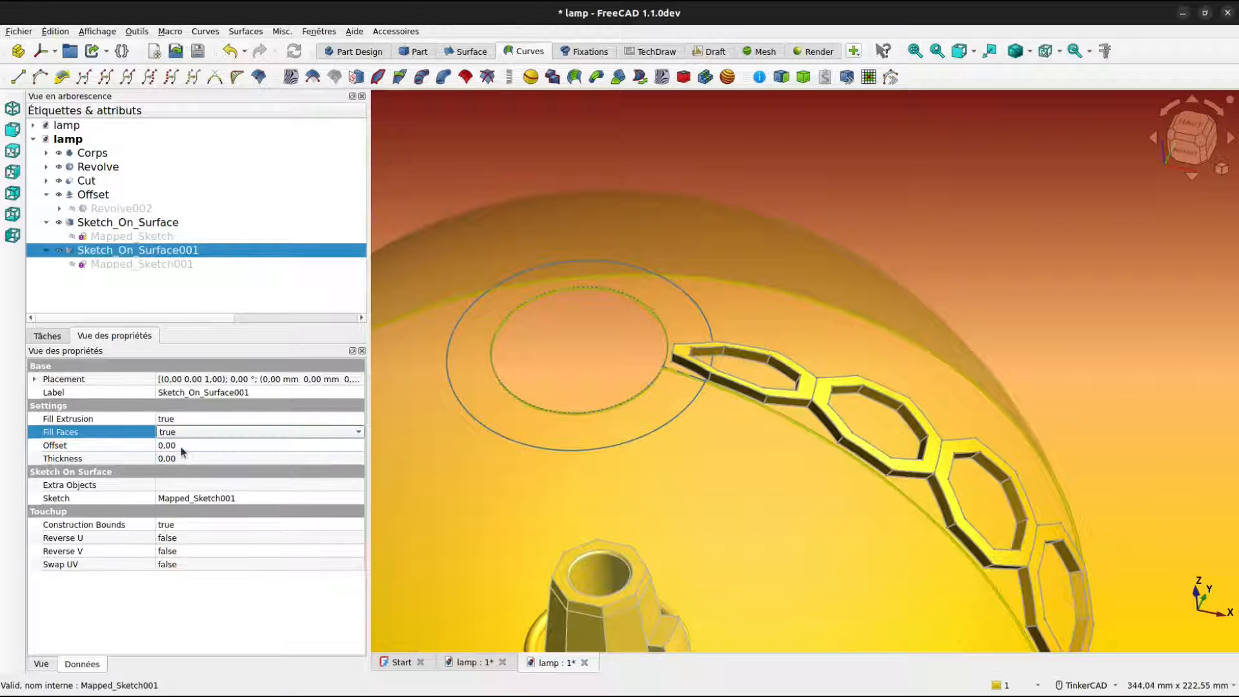
left_click(182, 445)
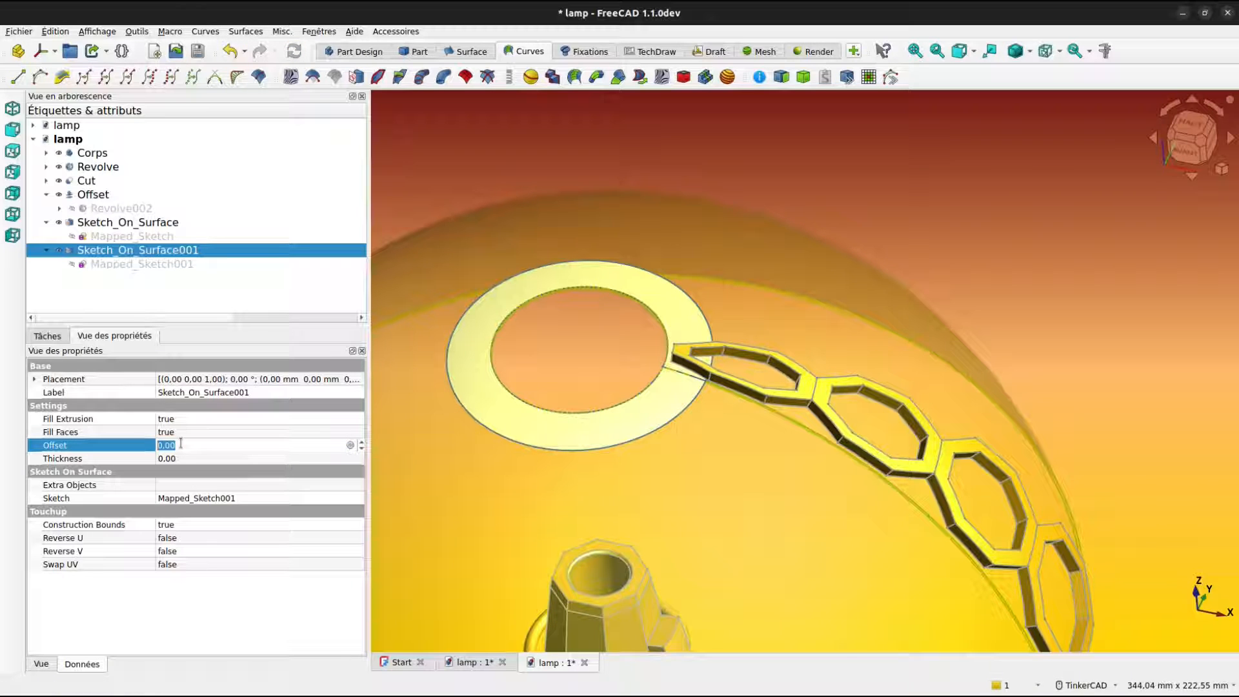
Set the Offset property of Sketch_On_Surface001 to -1.
left_click(175, 459)
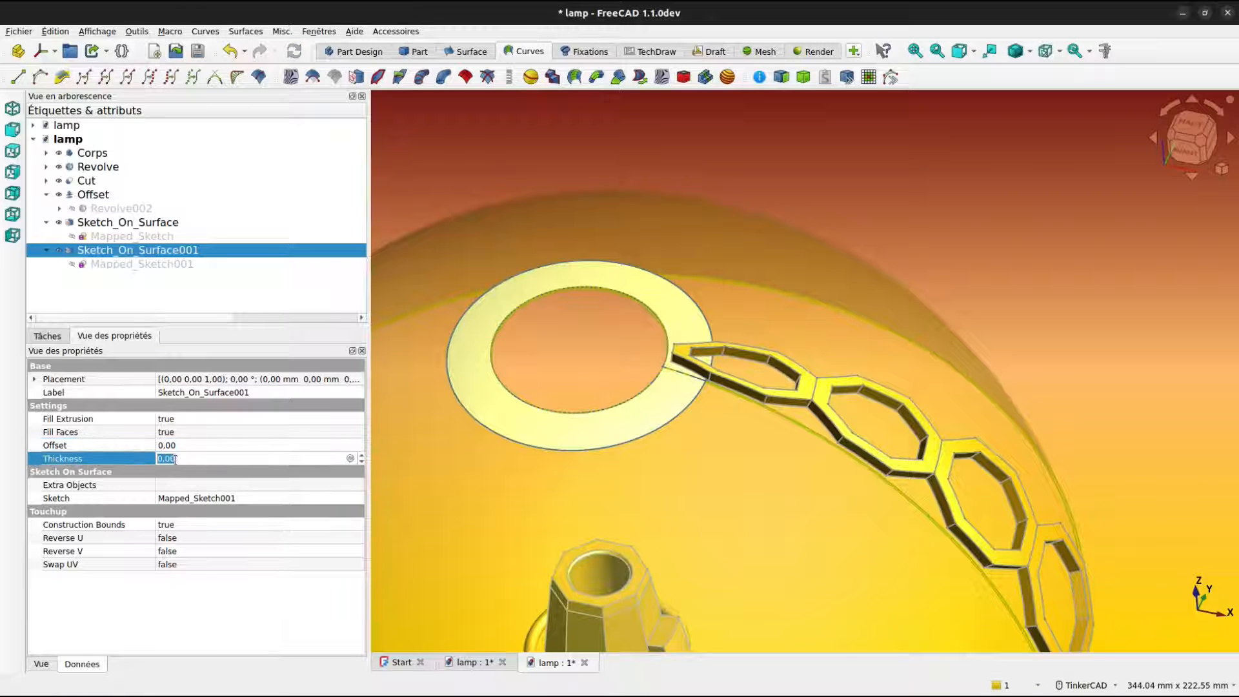
left_click(182, 446)
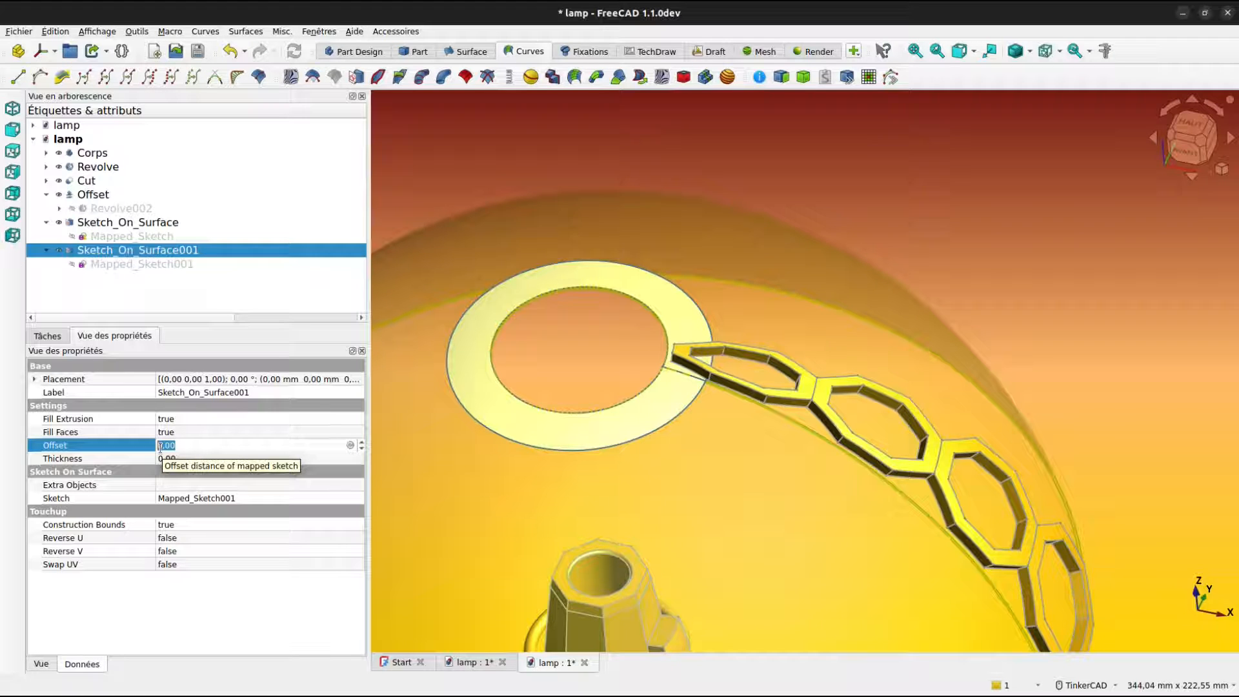
key("BackSpace")
type("1")
key("Return")
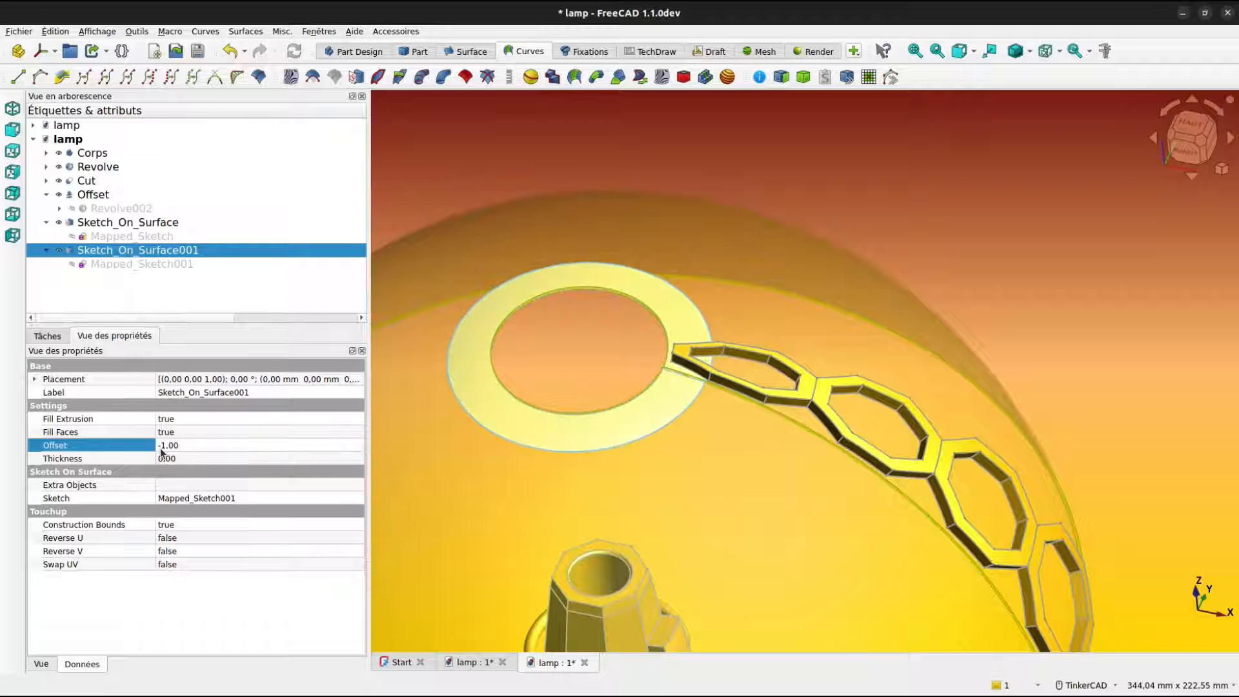
Set the Thickness property of Sketch_On_Surface001 to 9.
scroll(636, 395, "down", 1)
right_click_drag(697, 455, 708, 410)
scroll(697, 416, "up", 5)
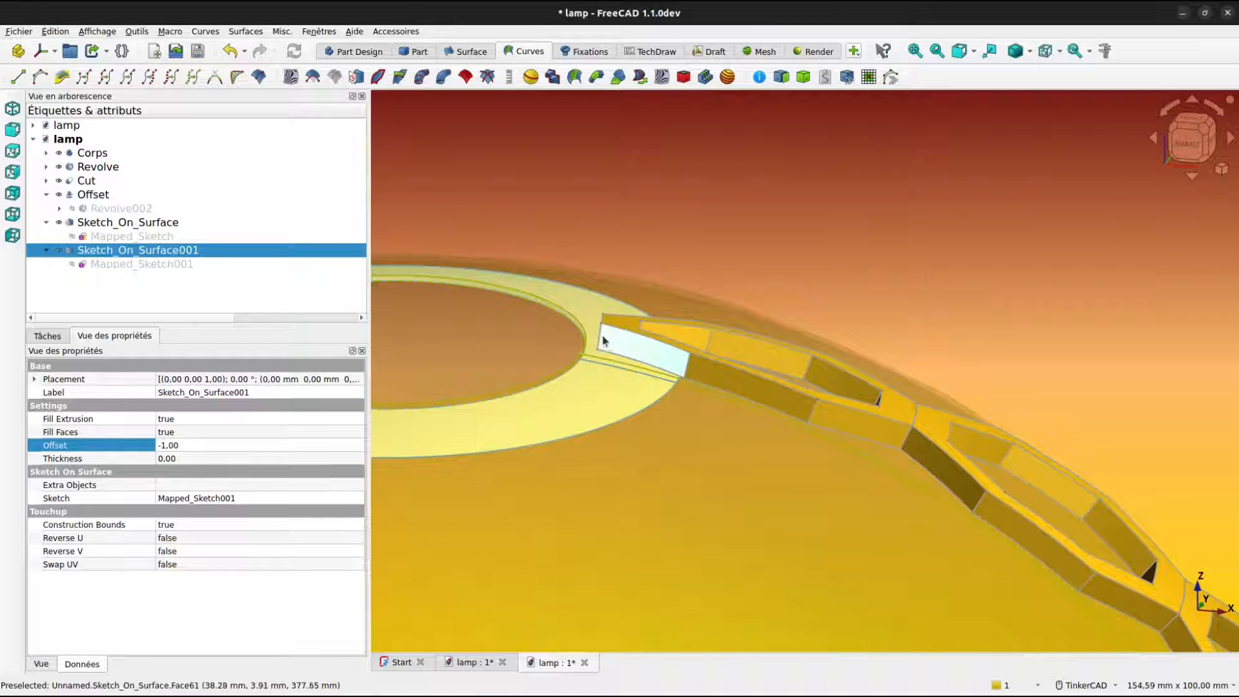
left_click(160, 459)
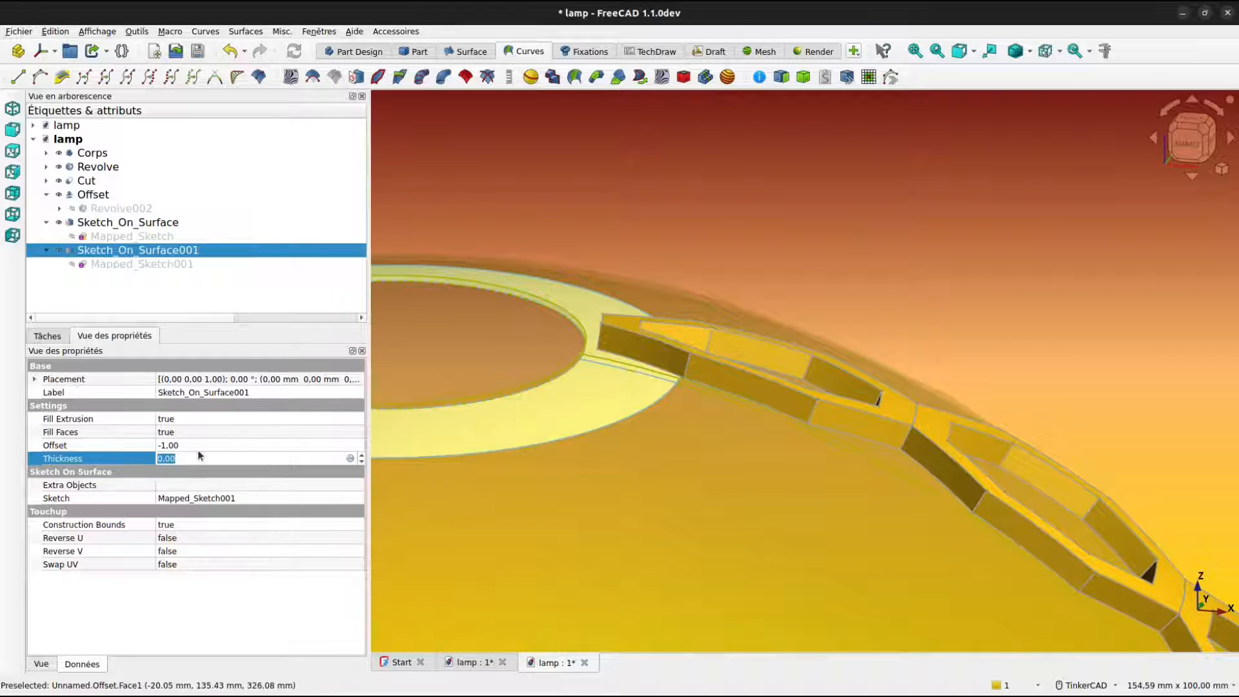
type("9")
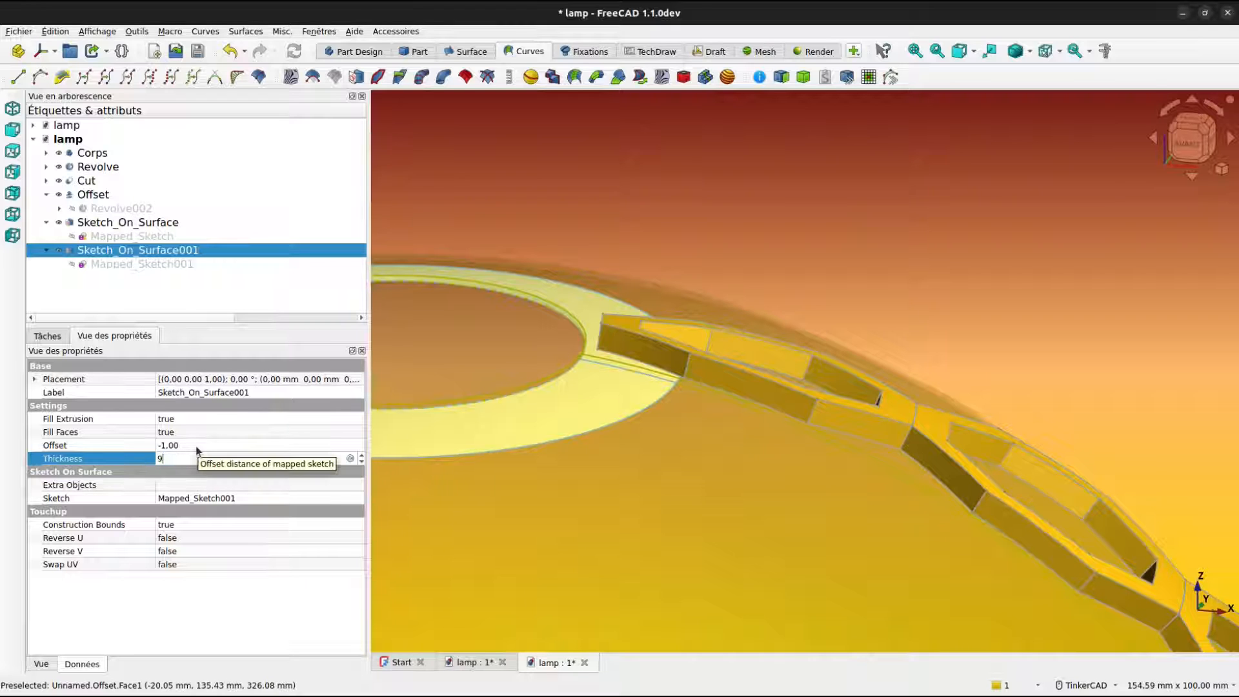
key("Return")
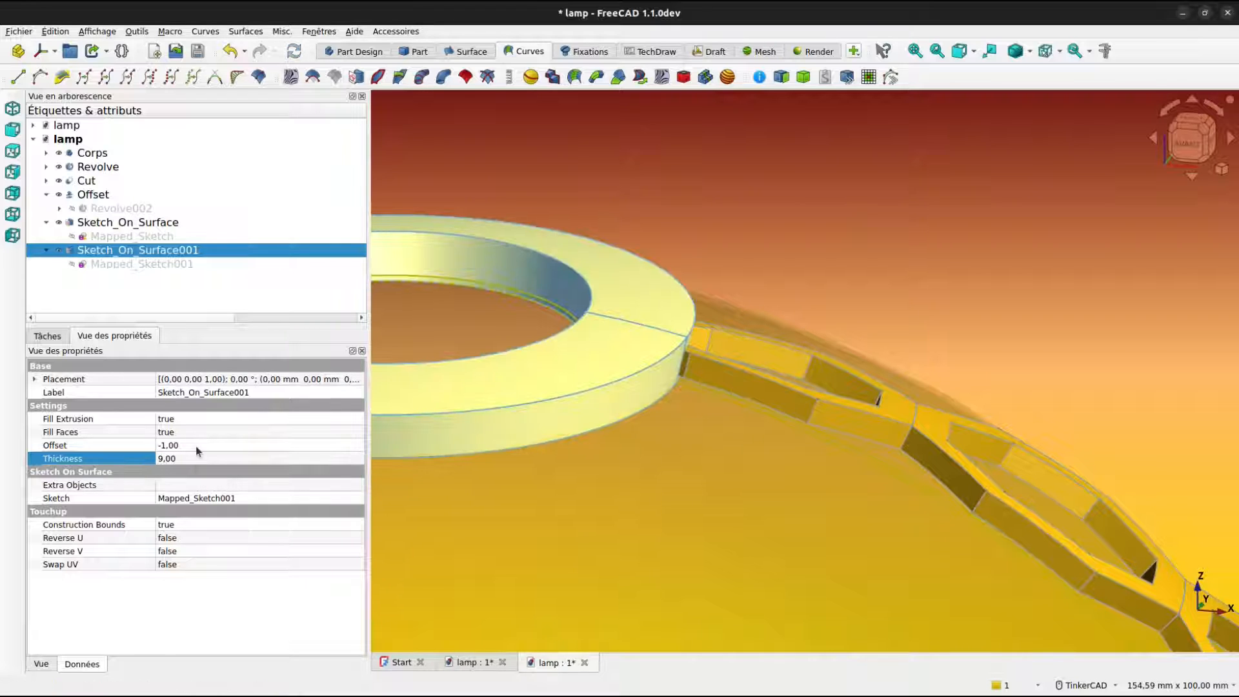
Compare the band's height with the adjoining octagonal ring and reduce the Thickness of Sketch_On_Surface001 to 7.
mouse_move(553, 451)
middle_mouse_down()
mouse_move(636, 420)
mouse_move(609, 377)
mouse_move(662, 405)
middle_mouse_up()
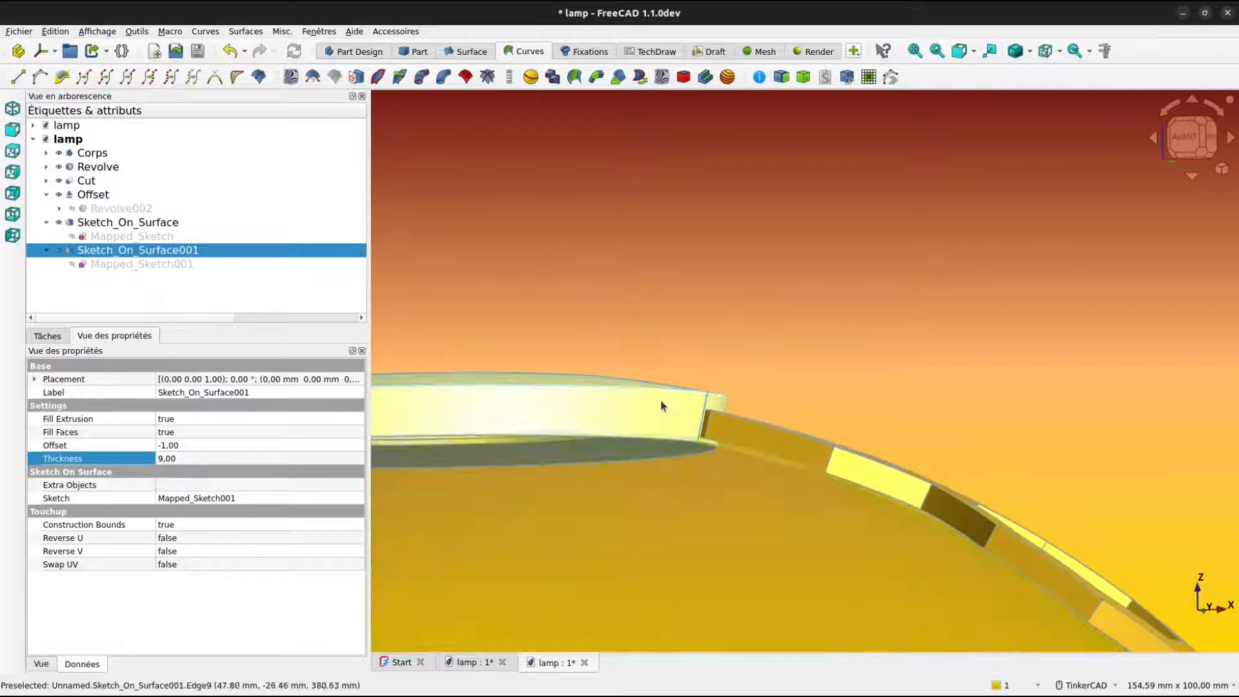
scroll(661, 405, "up", 5)
middle_click_drag(725, 434, 720, 426)
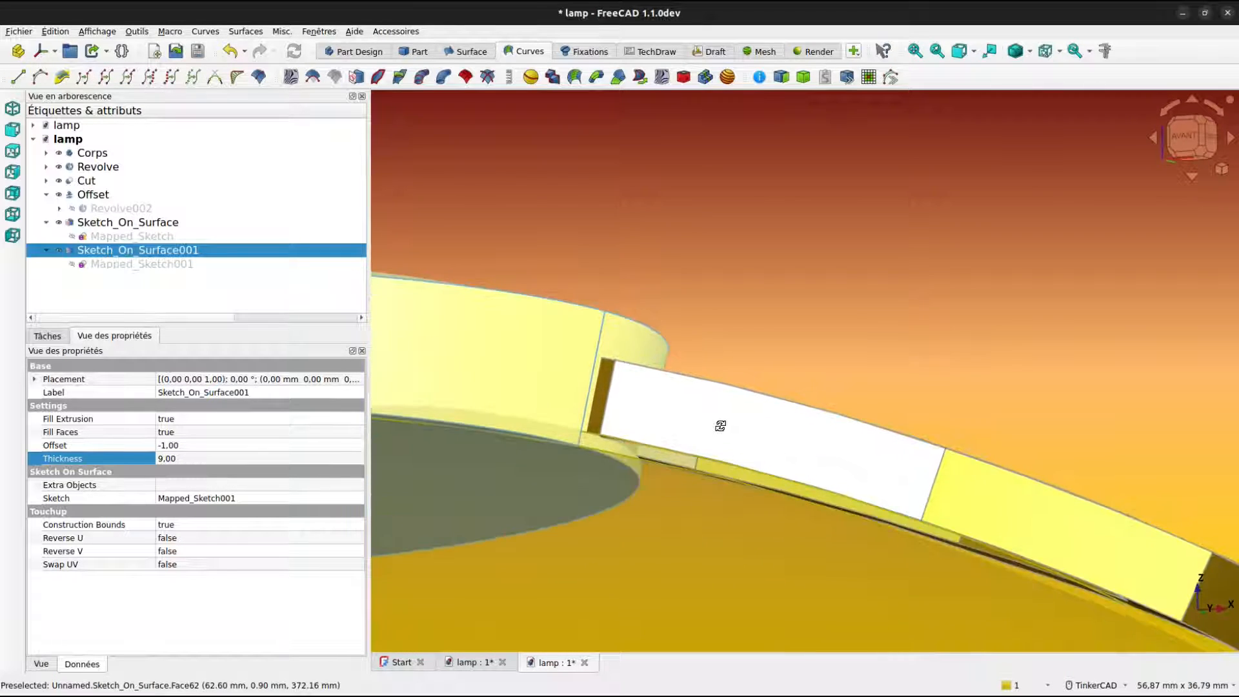
right_click_drag(721, 426, 719, 428)
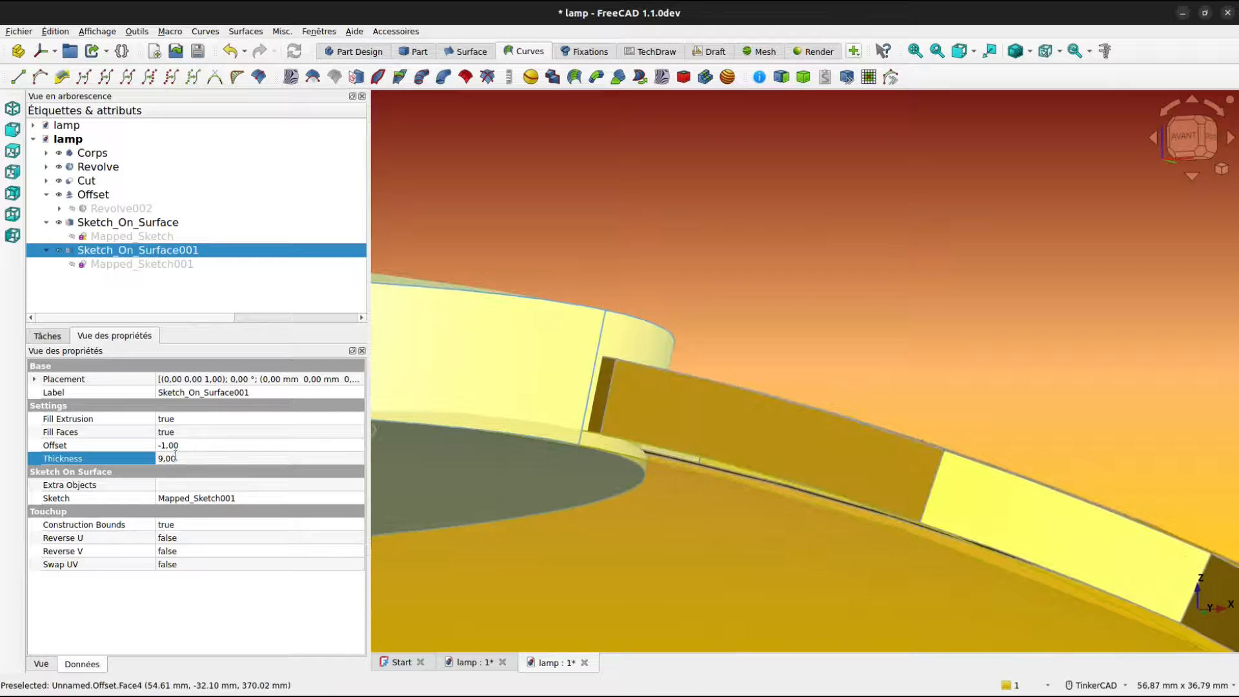
left_click(175, 456)
scroll(175, 456, "down", 1)
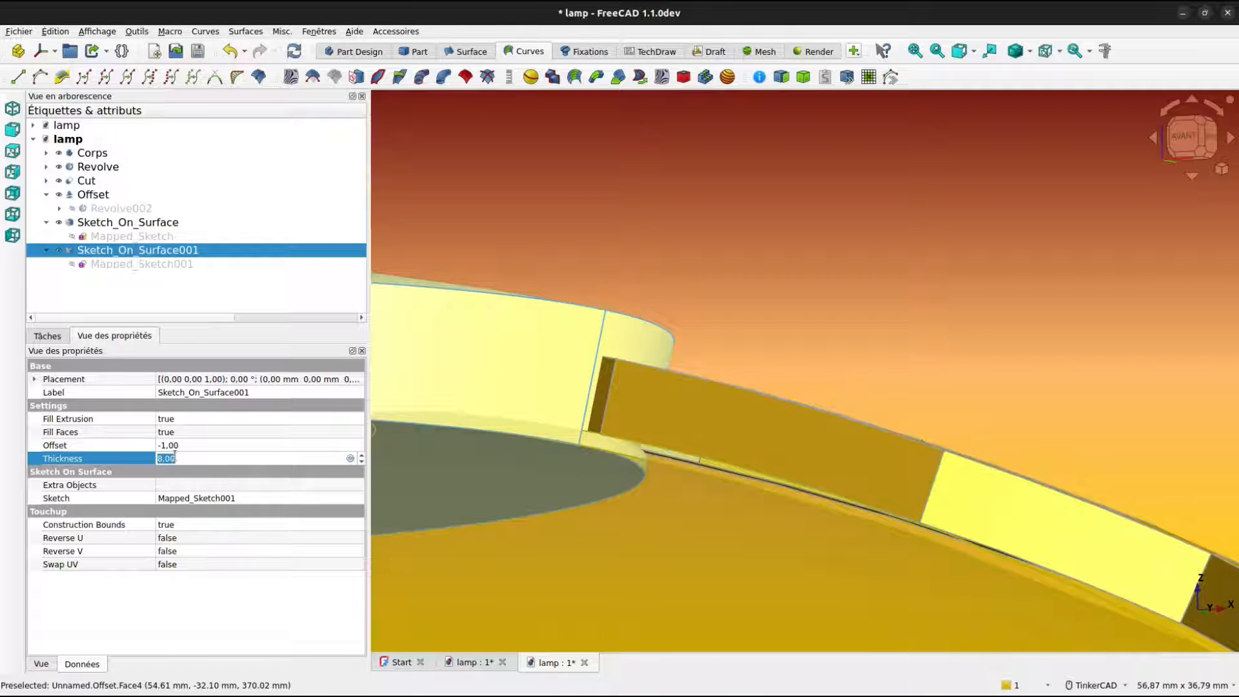
left_click(191, 445)
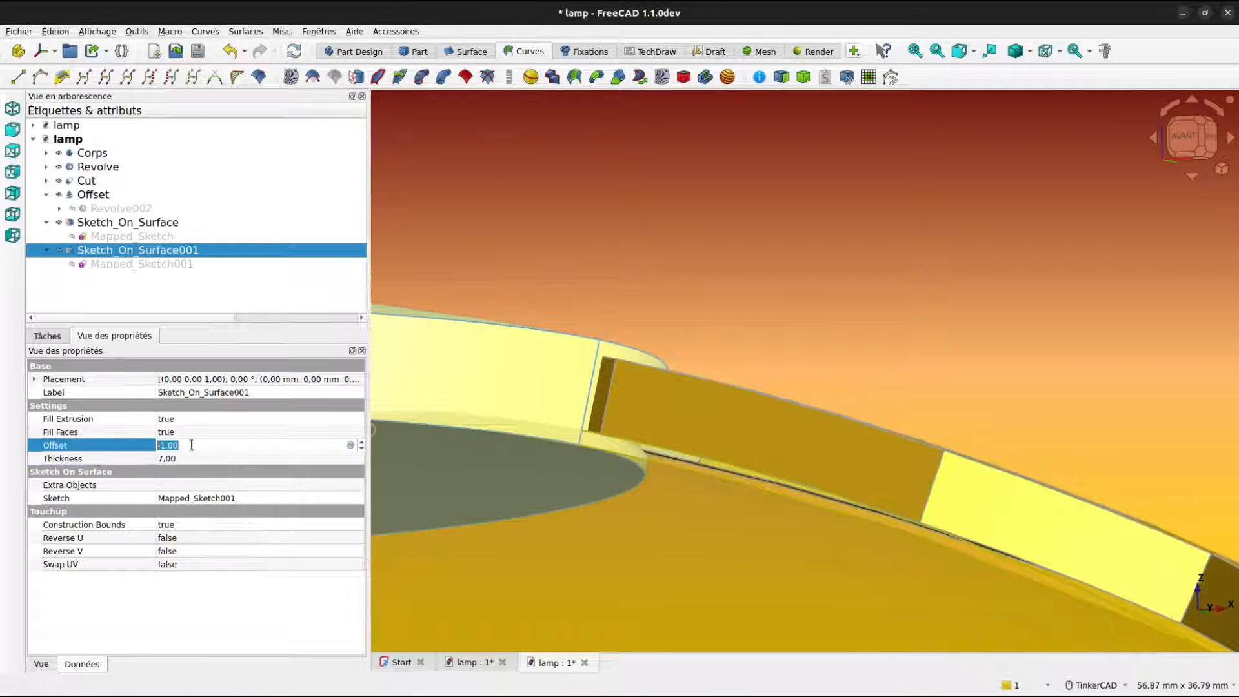
Check how the band meets the first octagonal ring and make Sketch_On_Surface001 transparent.
right_click_drag(600, 466, 610, 478)
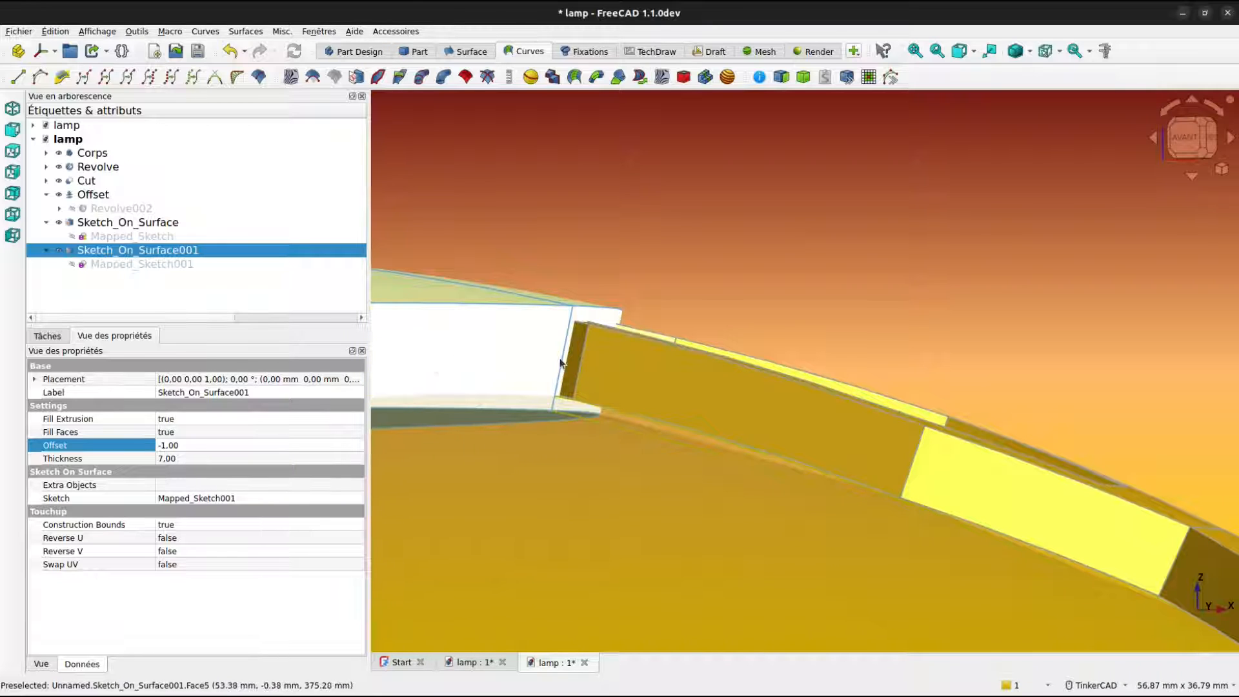
scroll(613, 393, "down", 3)
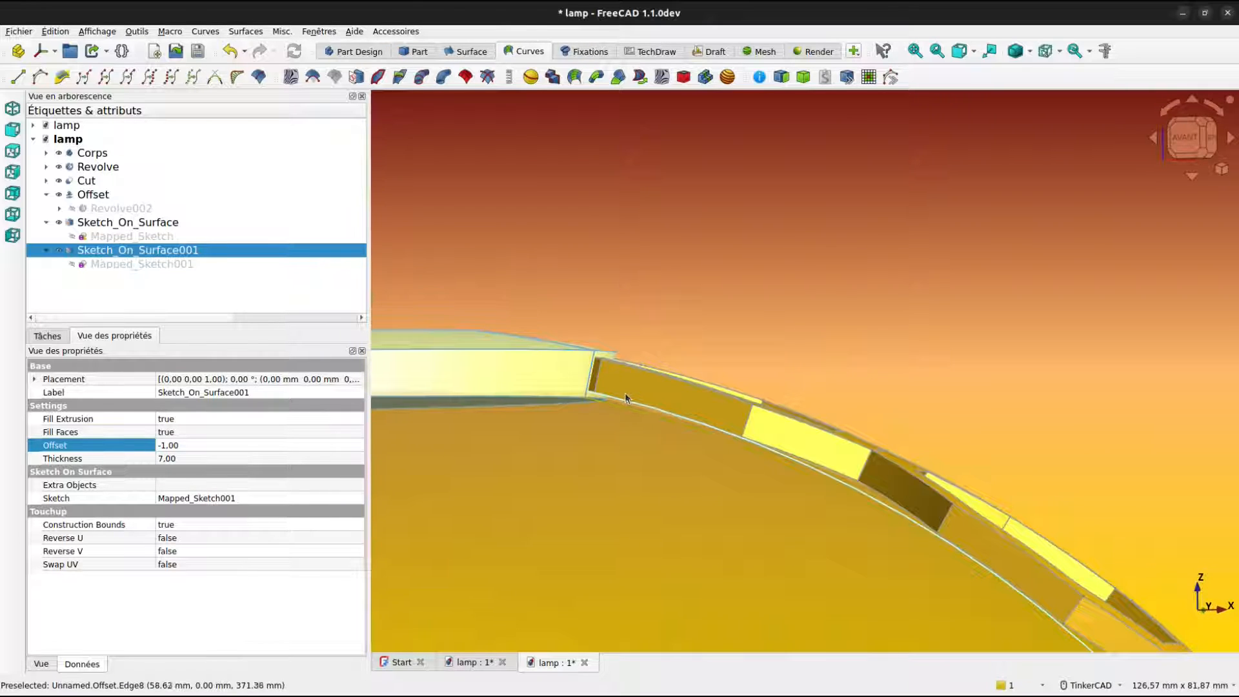
right_click_drag(586, 423, 605, 485)
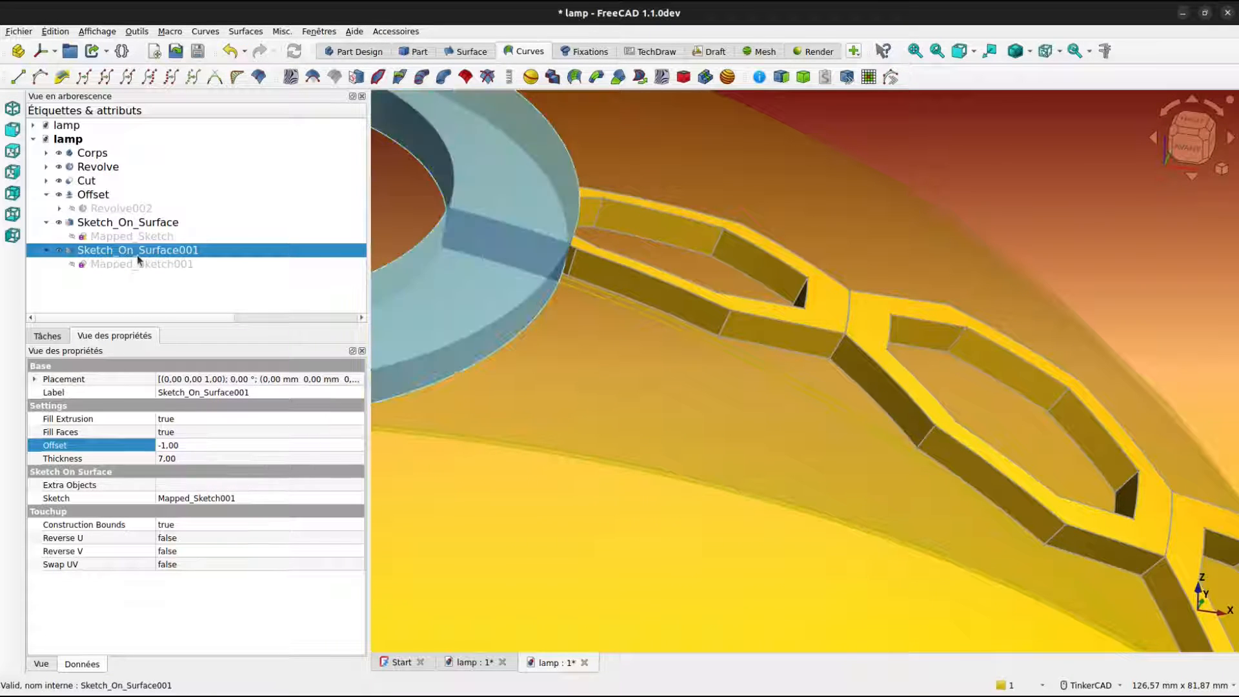
mouse_move(382, 301)
middle_mouse_down()
mouse_move(467, 332)
mouse_move(559, 404)
mouse_move(595, 598)
middle_mouse_up()
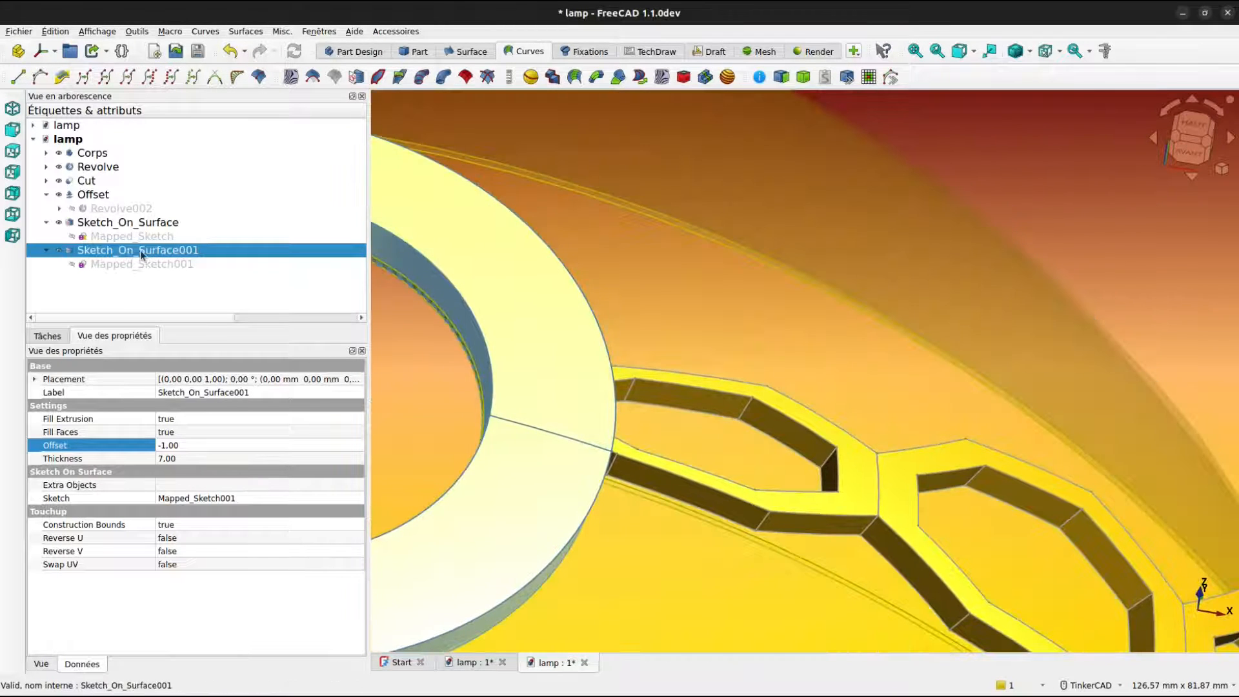
right_click(141, 251)
left_click(187, 195)
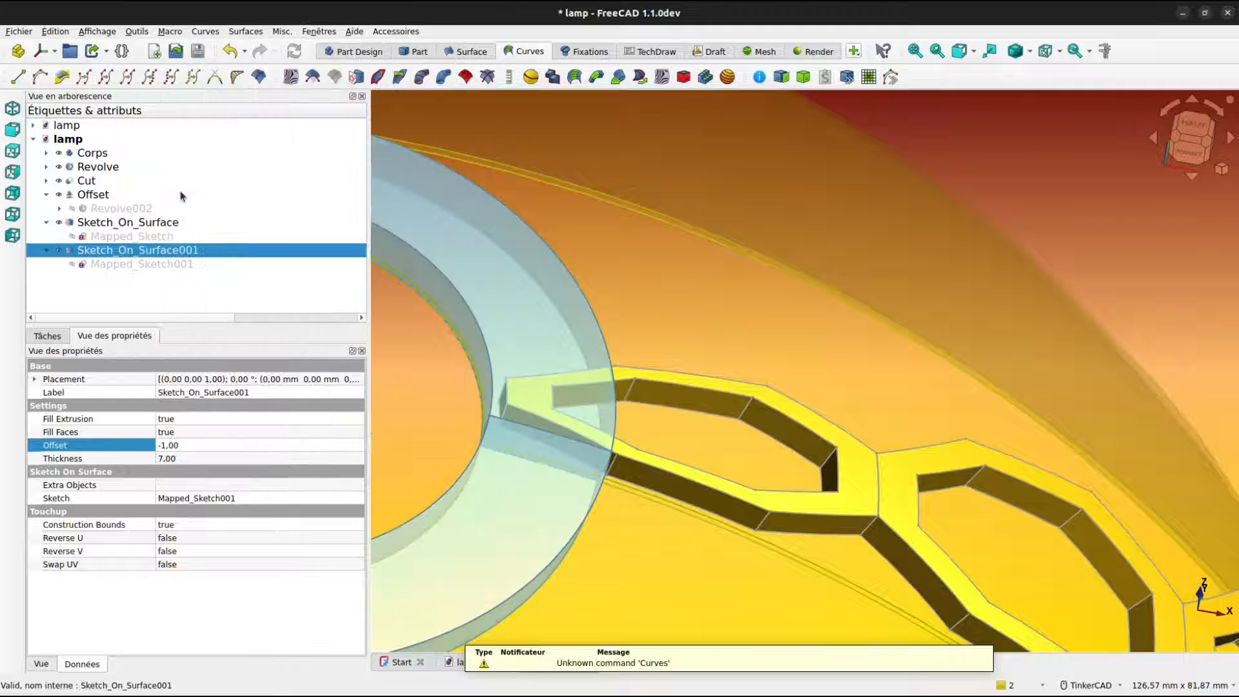
Switch to the Part workbench.
right_click_drag(482, 535, 523, 476)
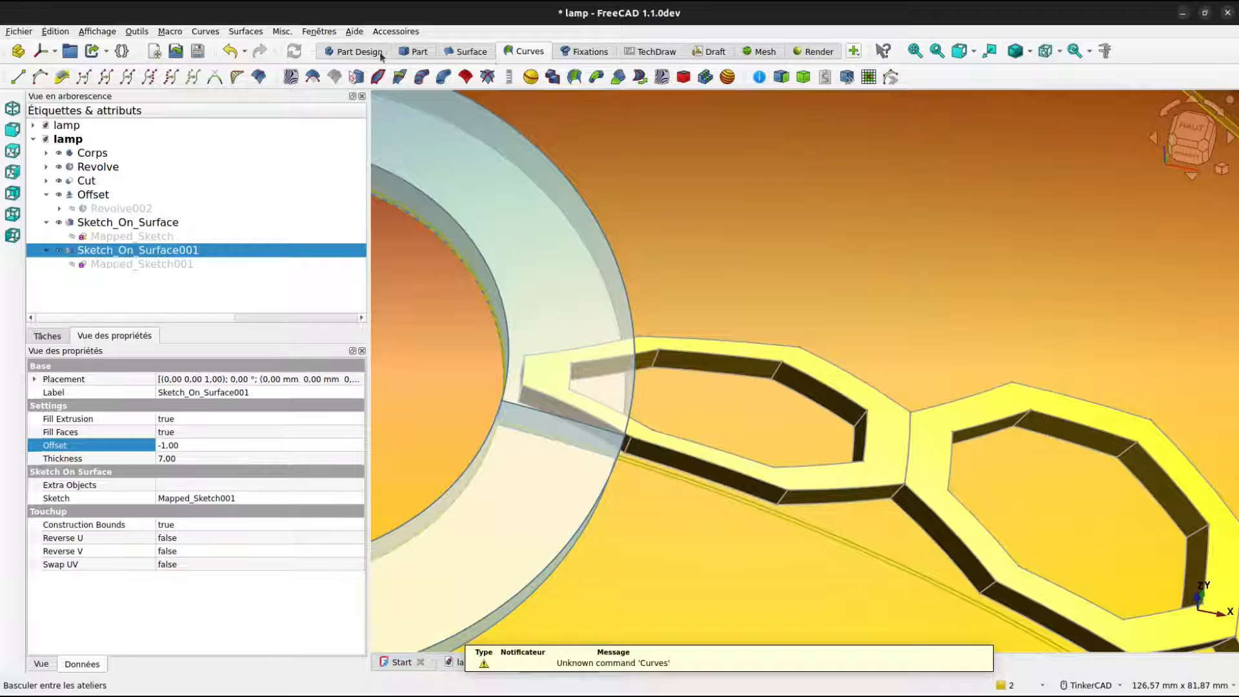
left_click(413, 51)
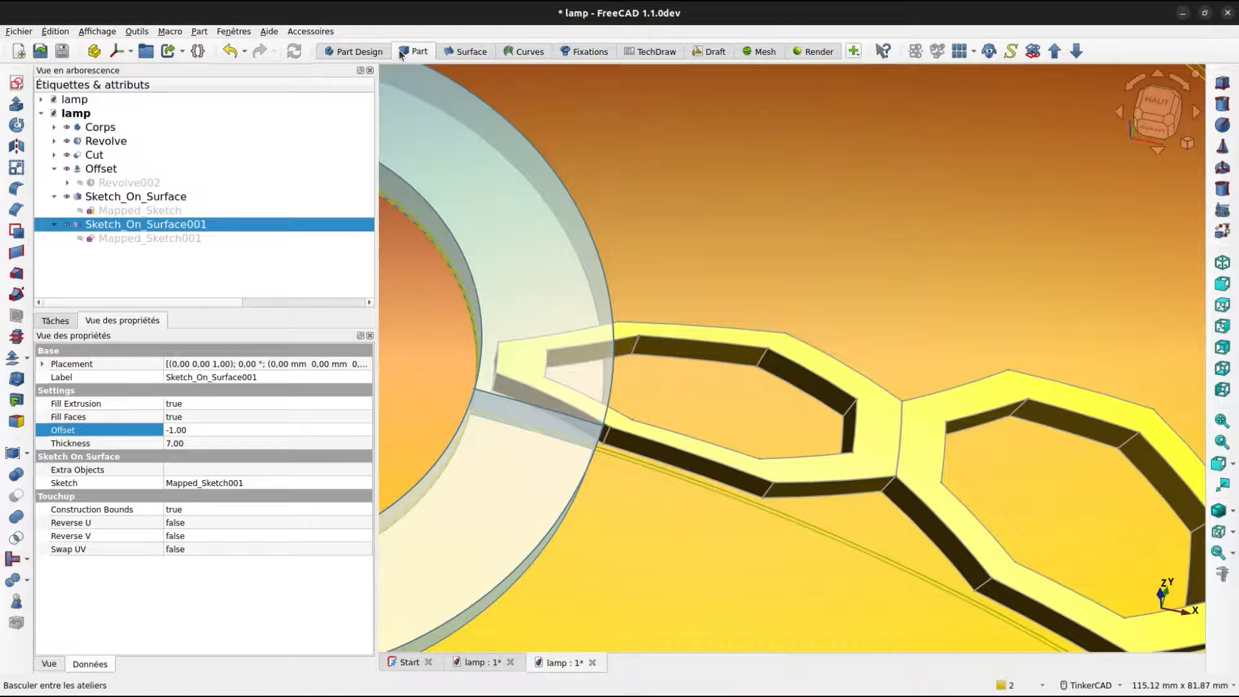
left_click(15, 83)
left_click(610, 332)
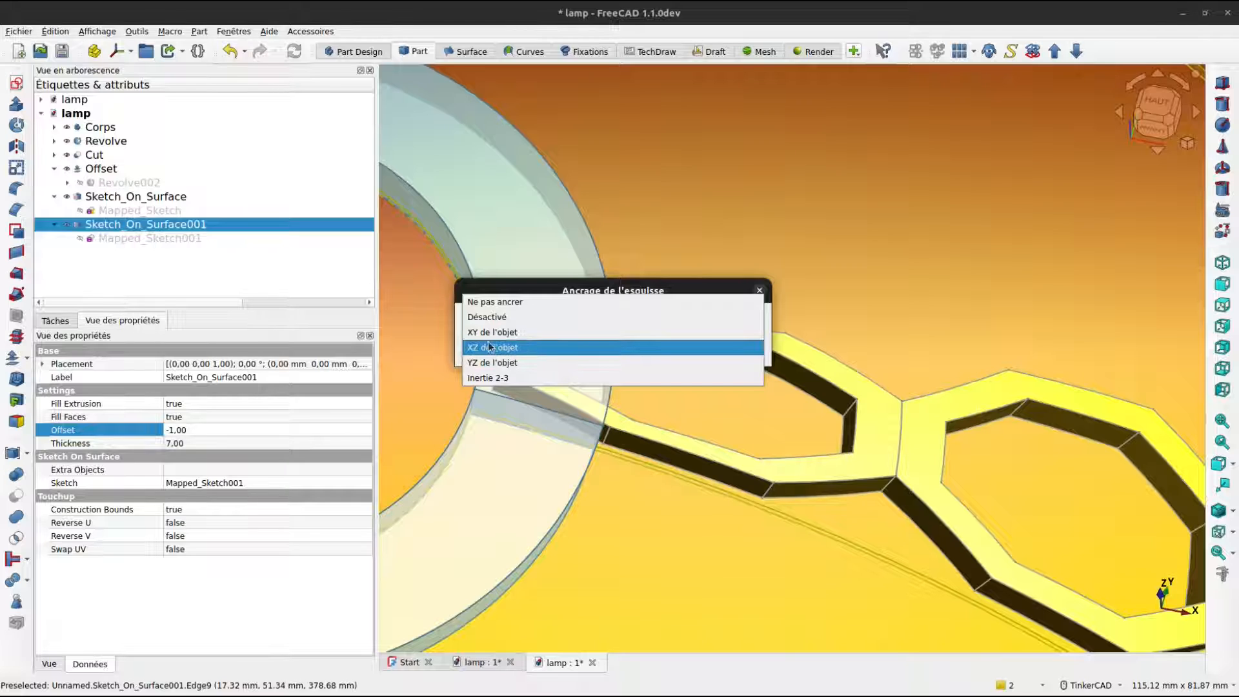
key("Return")
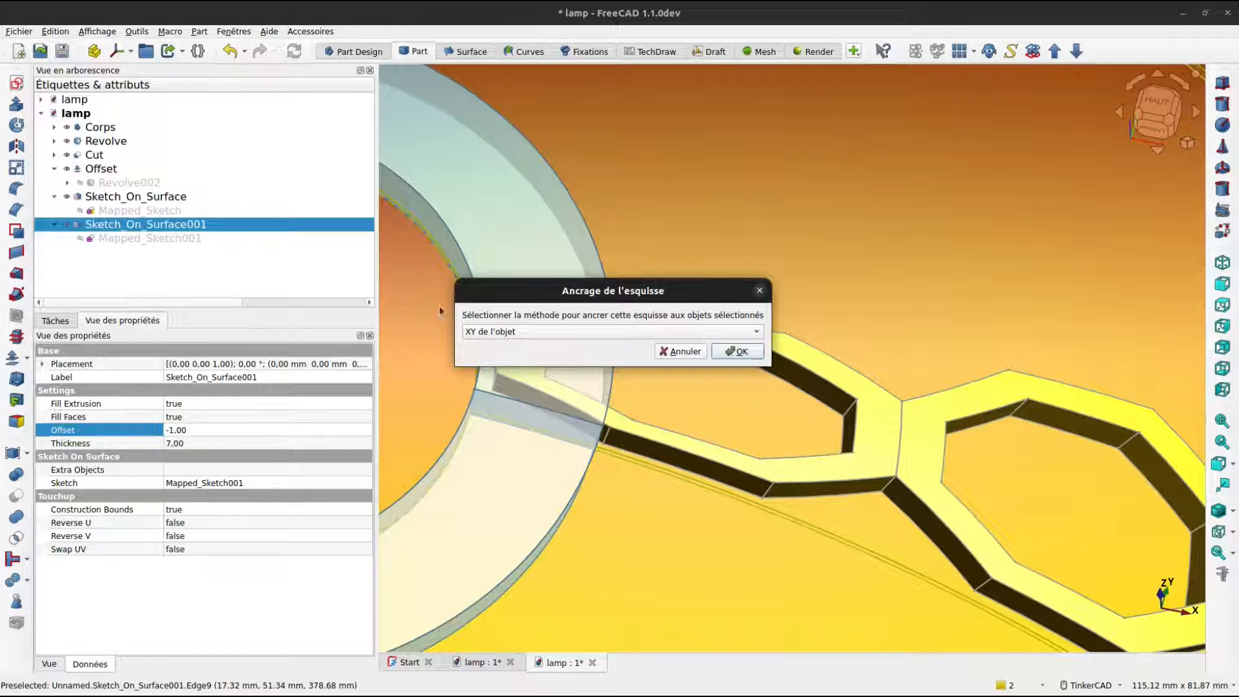
left_click(665, 351)
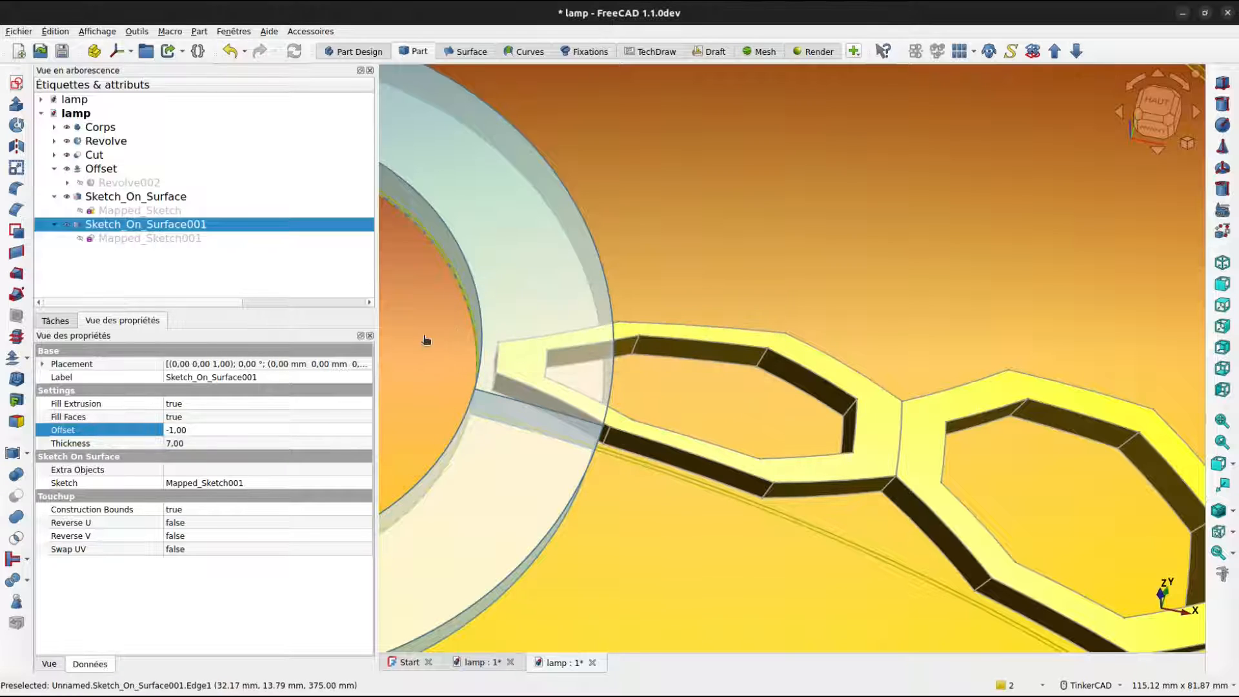
left_click(425, 337)
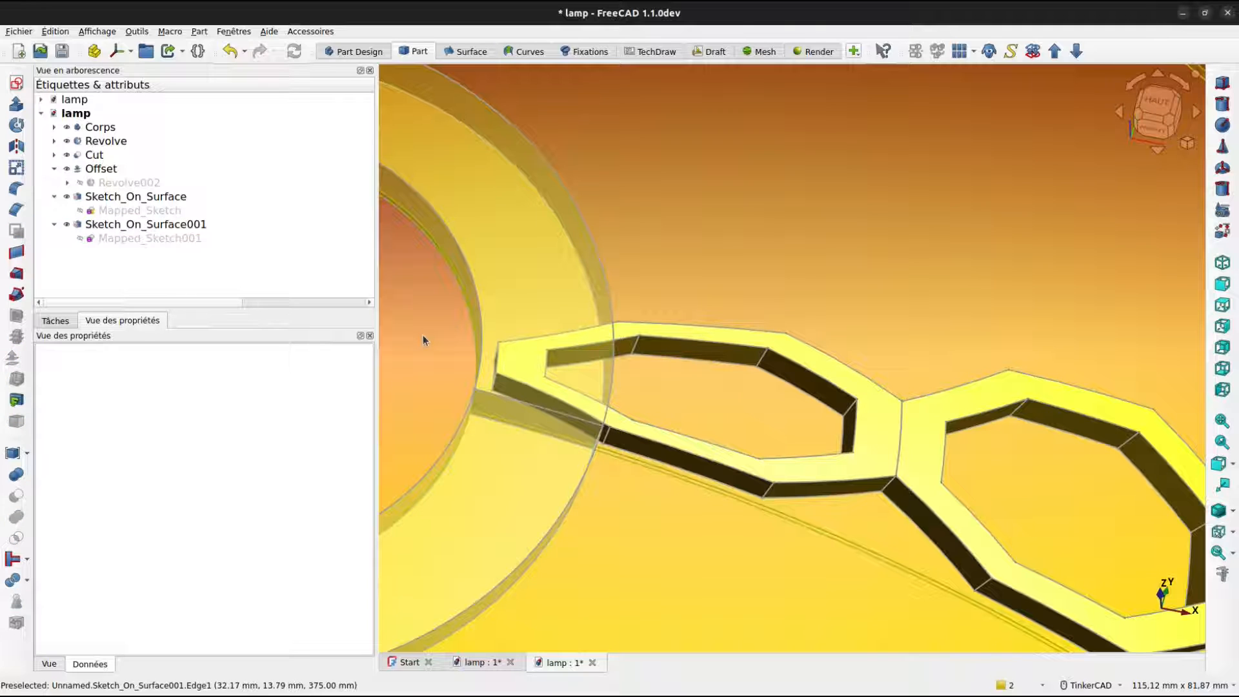
Create an unattached sketch on the XY plane containing a 95 mm diameter circle centred on the origin, and close it.
left_click(17, 83)
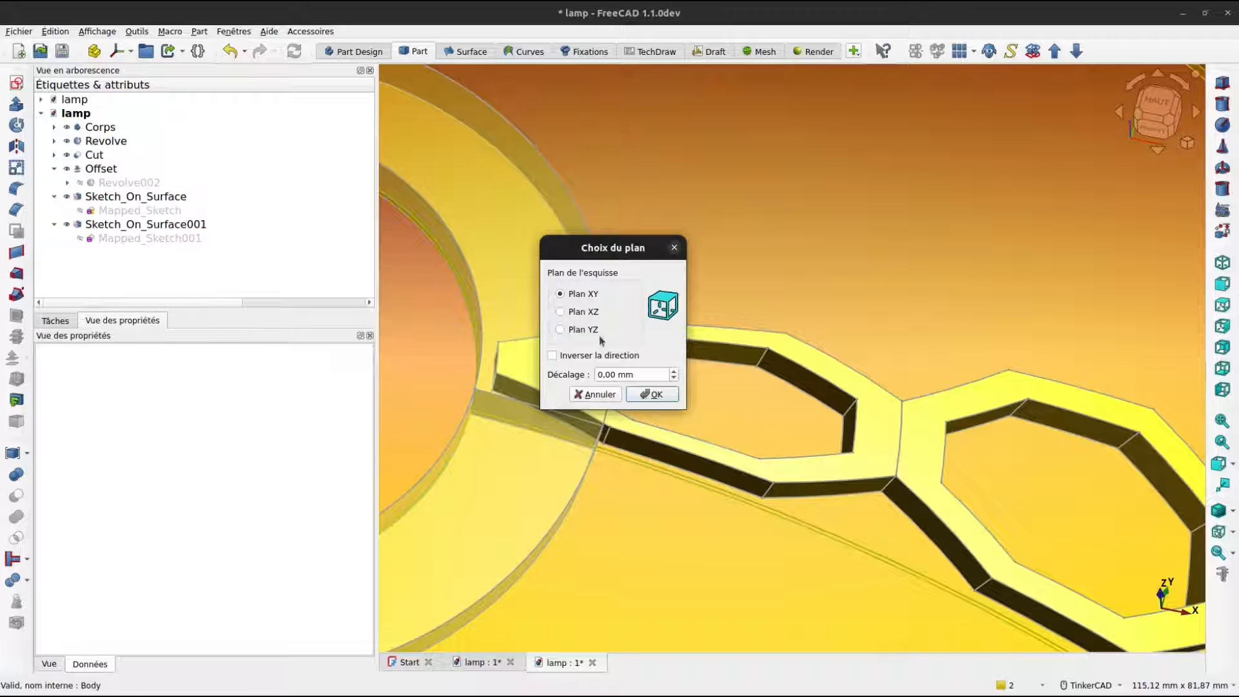
left_click(654, 394)
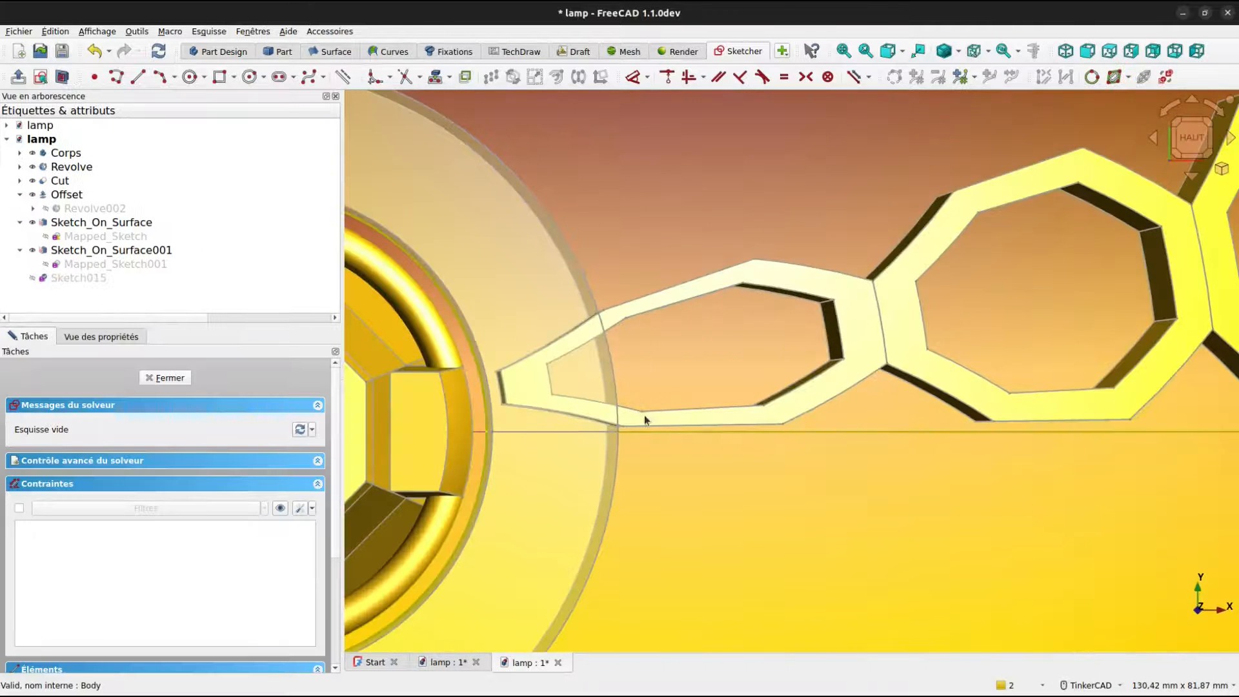
middle_click_drag(735, 402, 1075, 345)
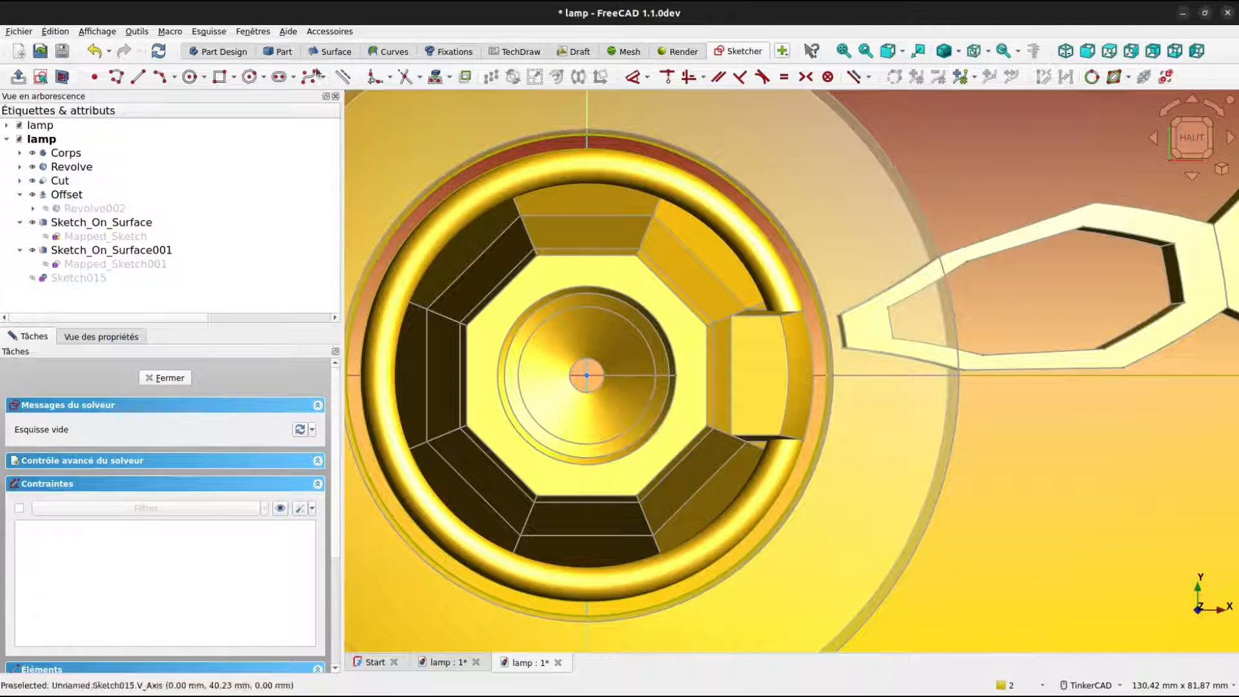
left_click(190, 78)
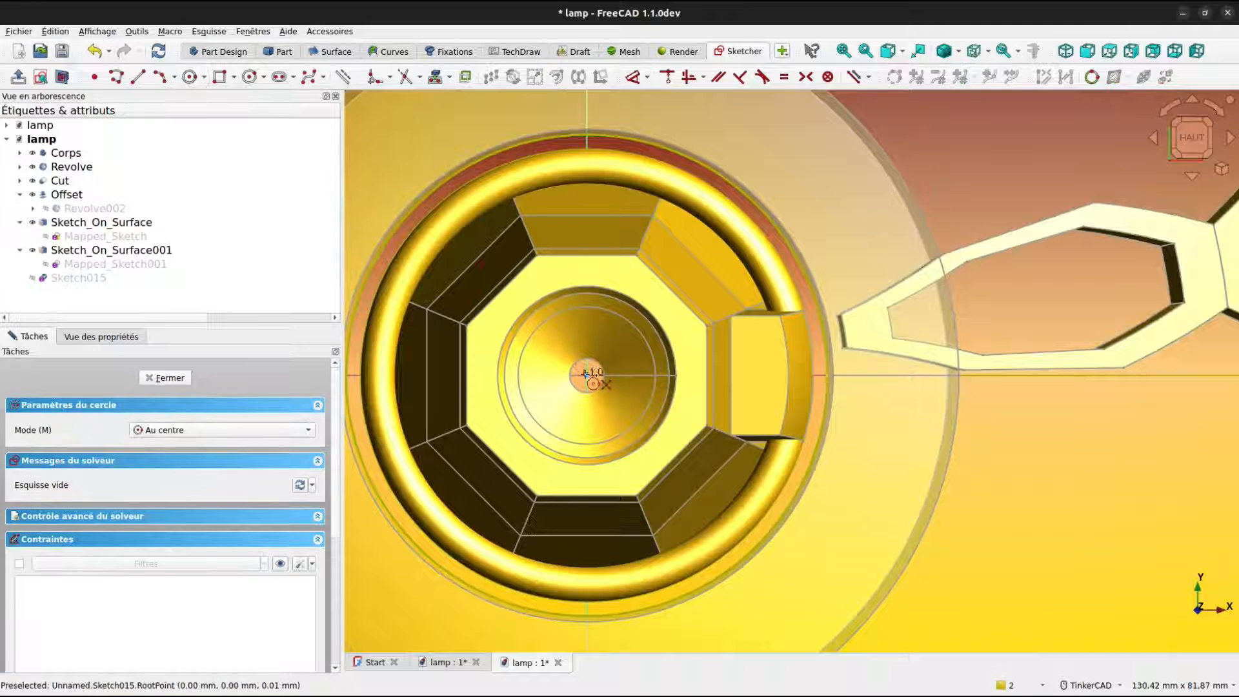
left_click(587, 375)
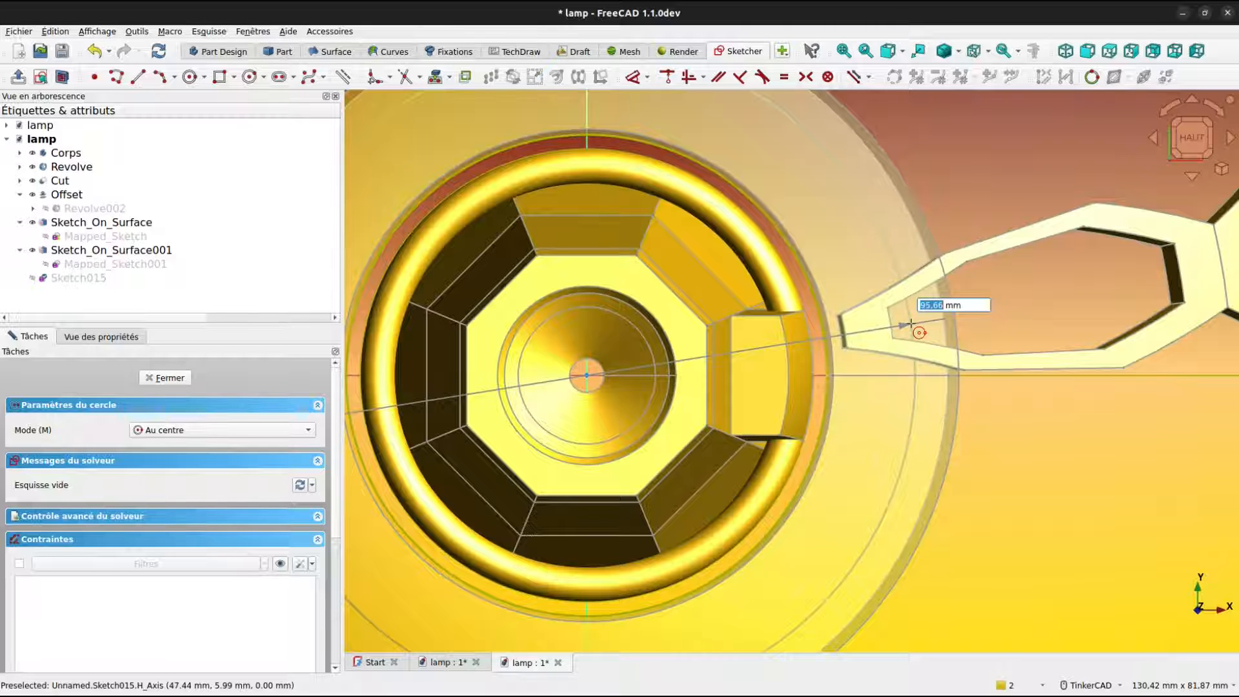
type("9")
key("Return")
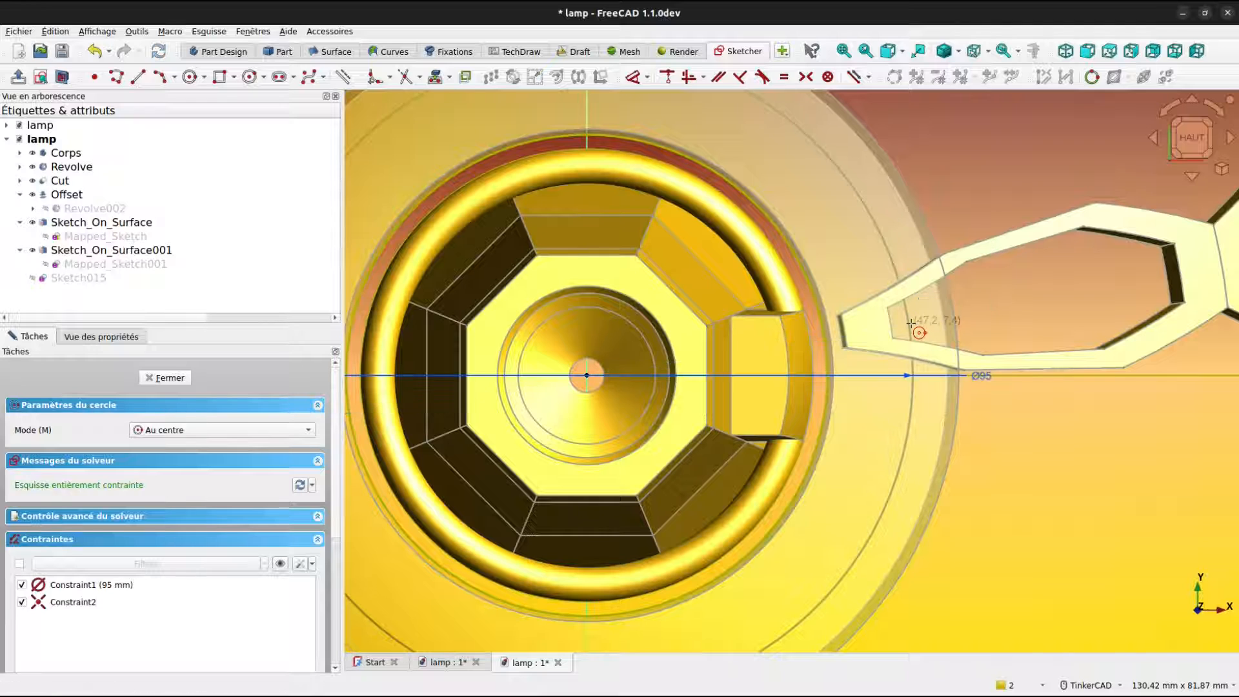
right_click(911, 321)
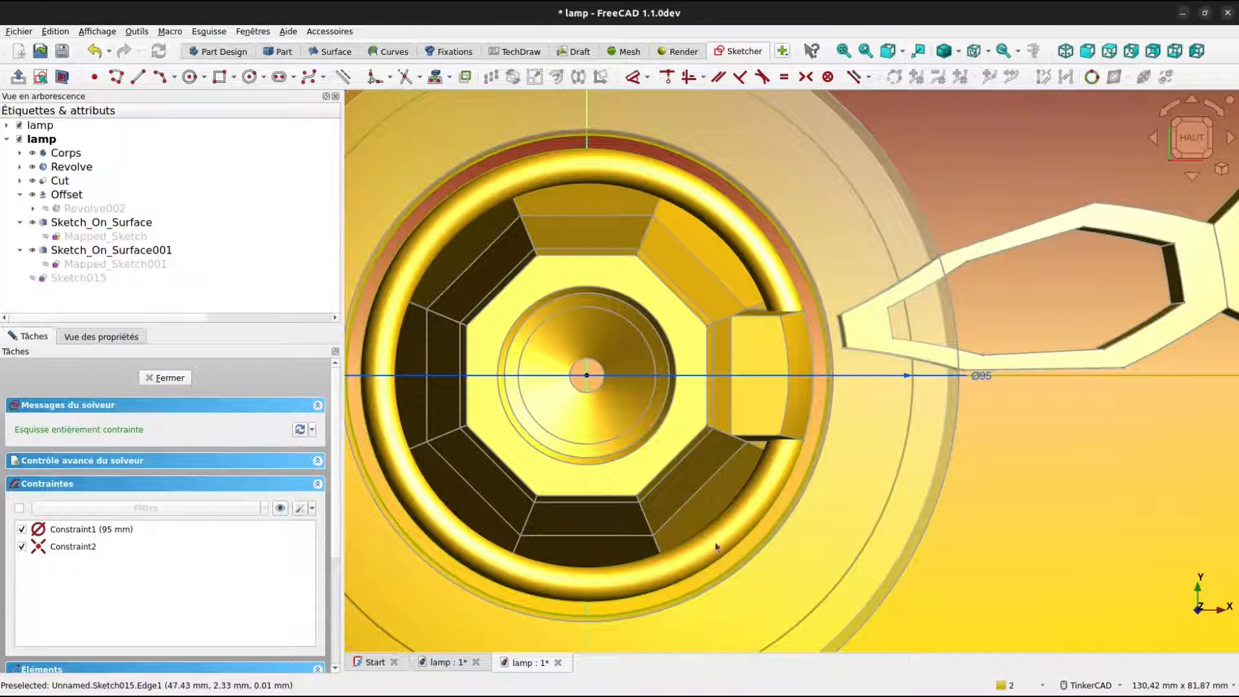
left_click(166, 379)
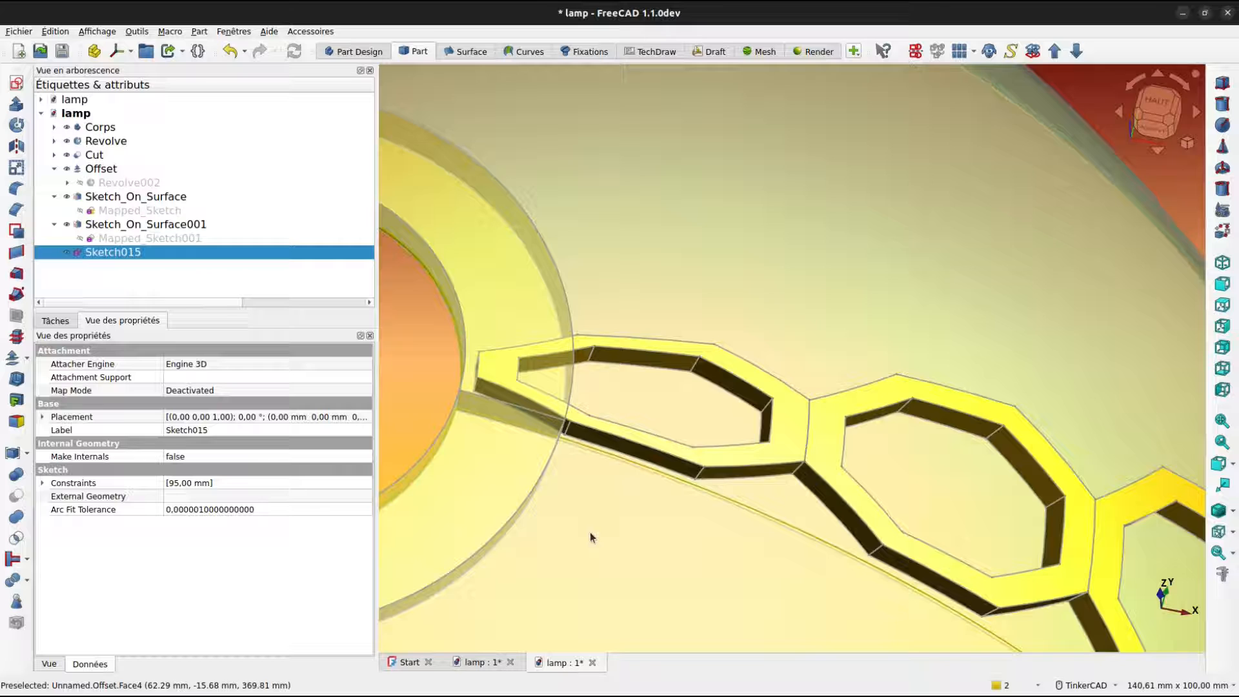
Set the Z position of the 95 mm circle sketch's placement to 350 mm.
middle_click_drag(612, 518, 859, 325)
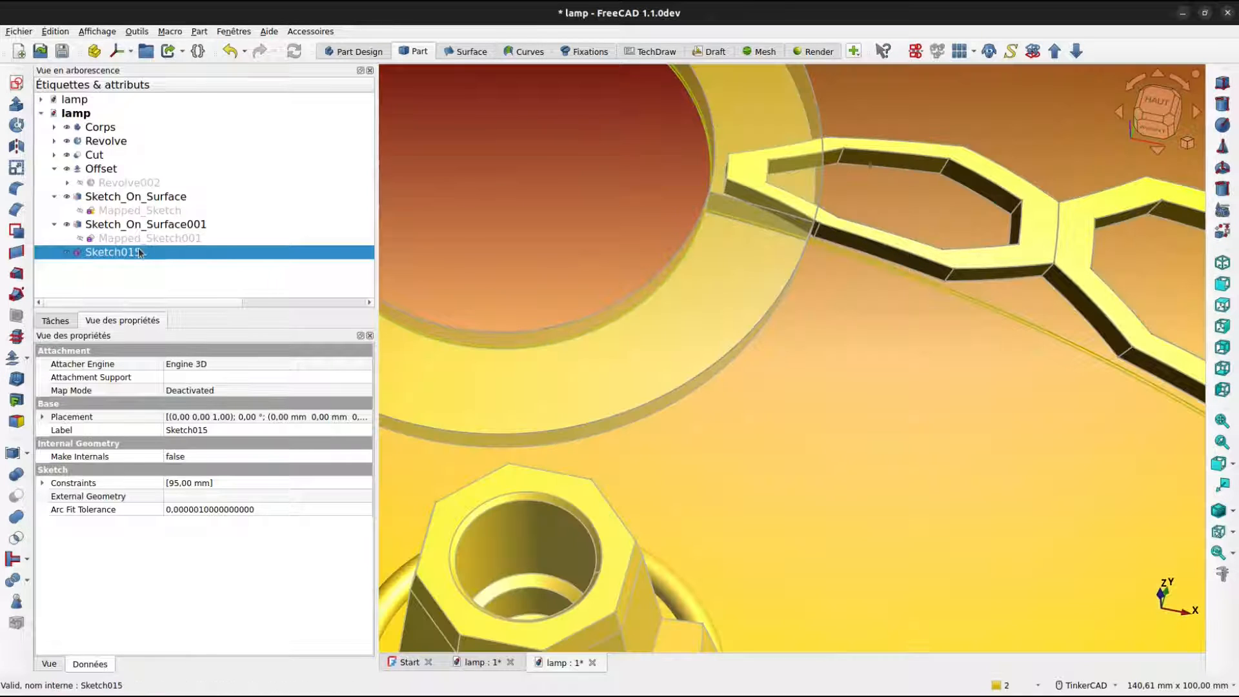
left_click(43, 417)
left_click(55, 456)
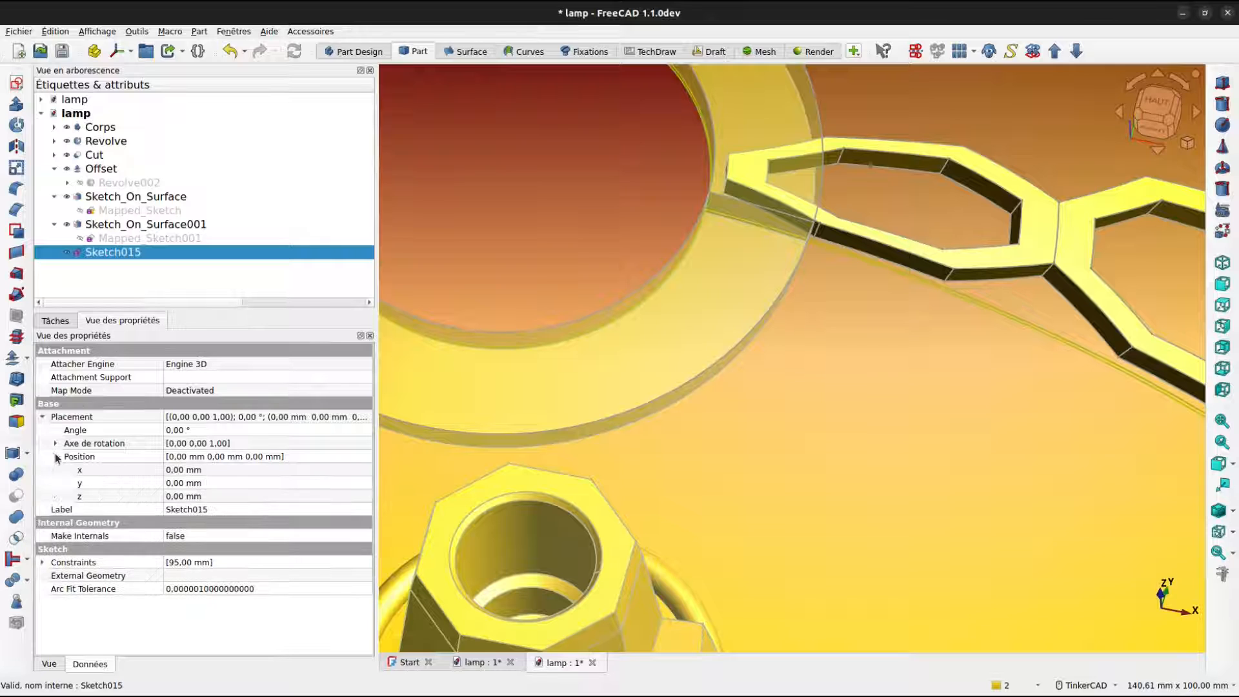
left_click(191, 497)
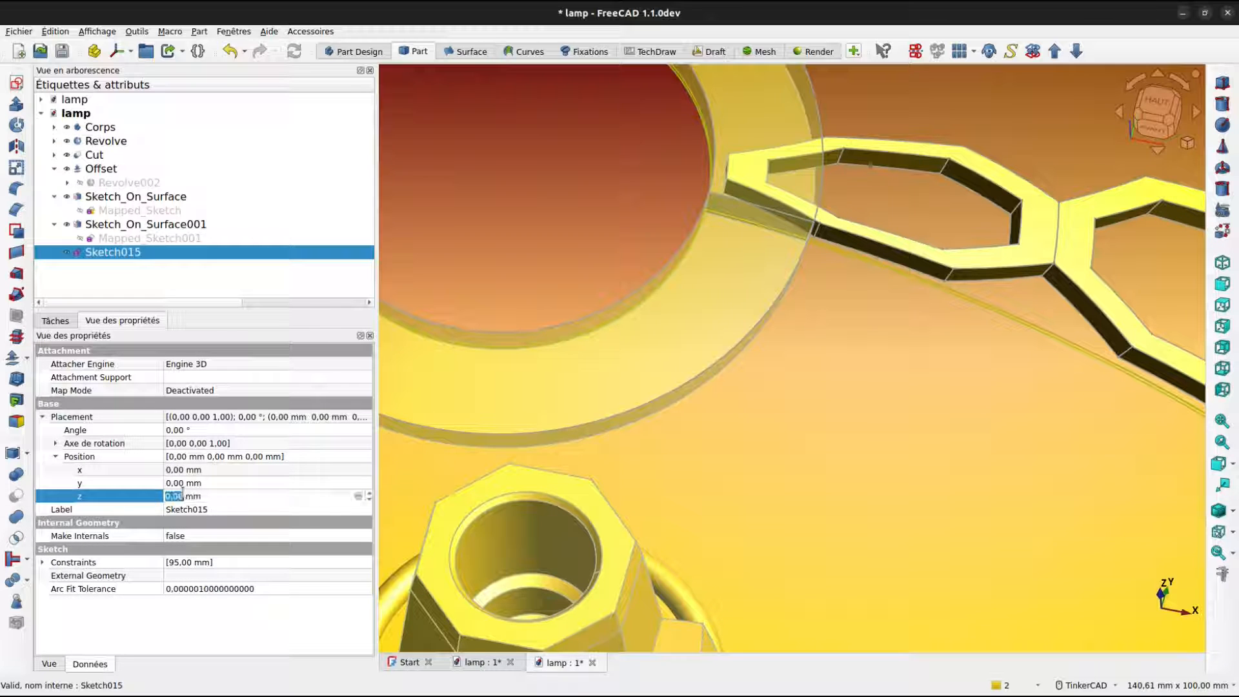
type("350")
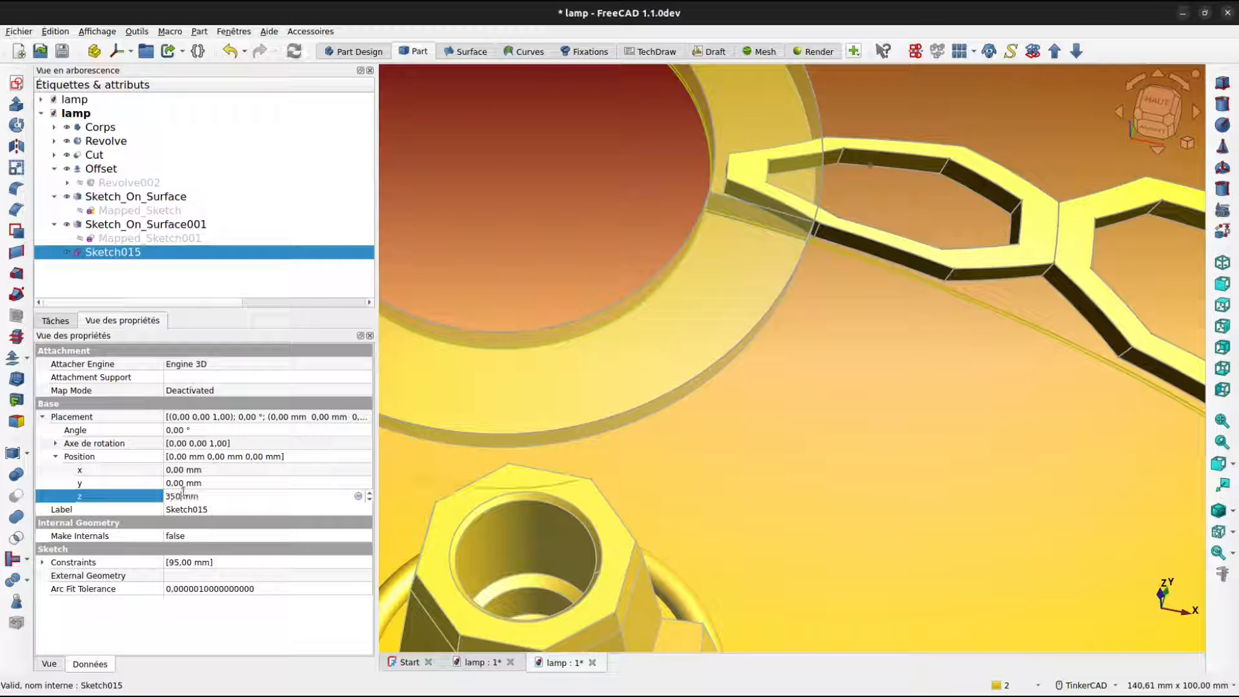
key("Return")
right_click_drag(681, 466, 693, 408)
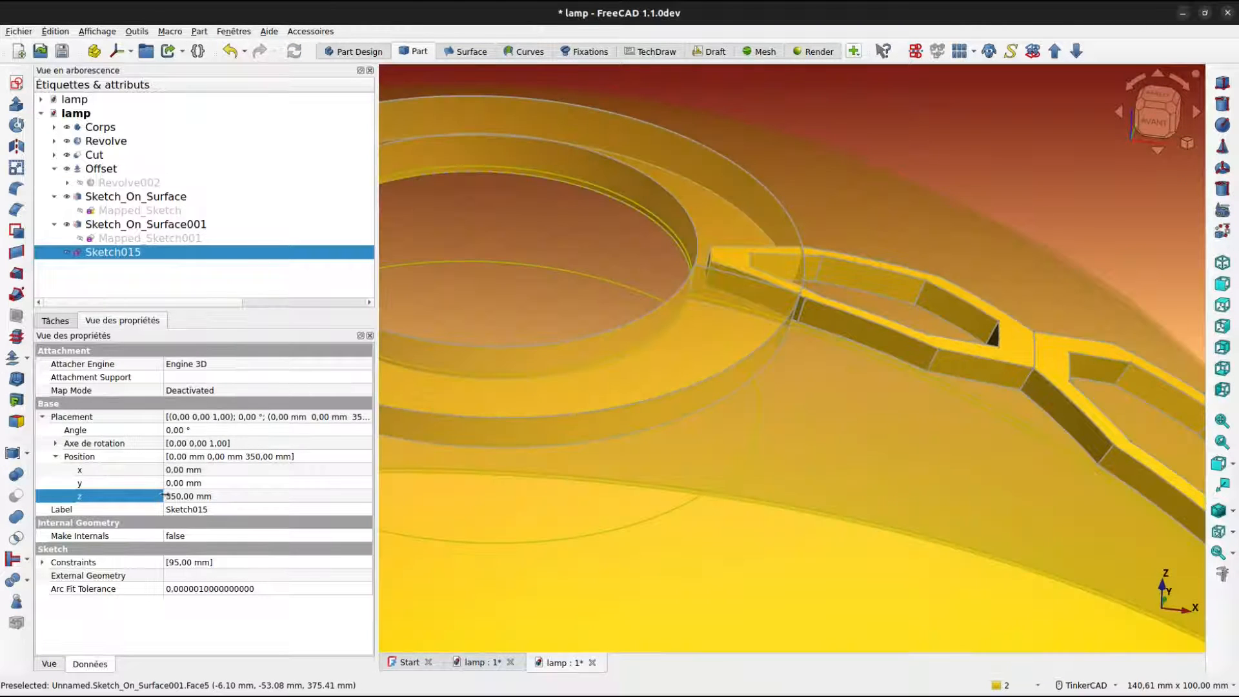
Extrude the 95 mm circle sketch 100 mm along its normal through the lampshade's top opening.
left_click(18, 104)
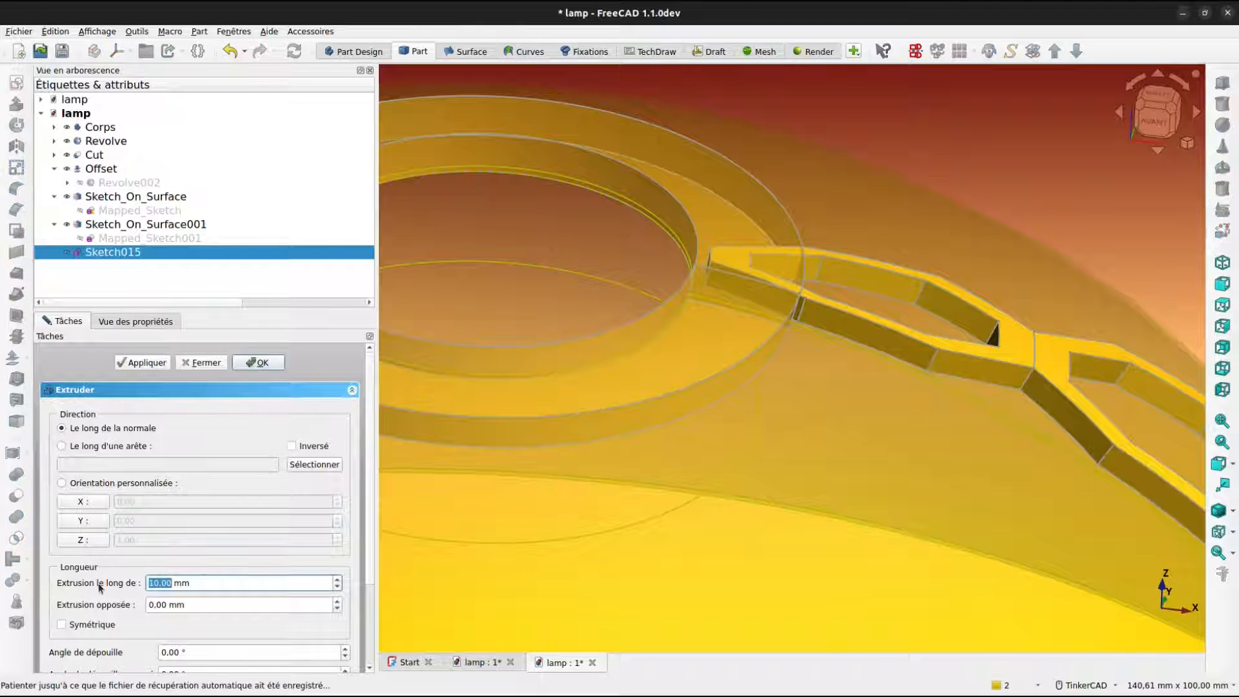
left_click(151, 583)
type("0")
key("Return")
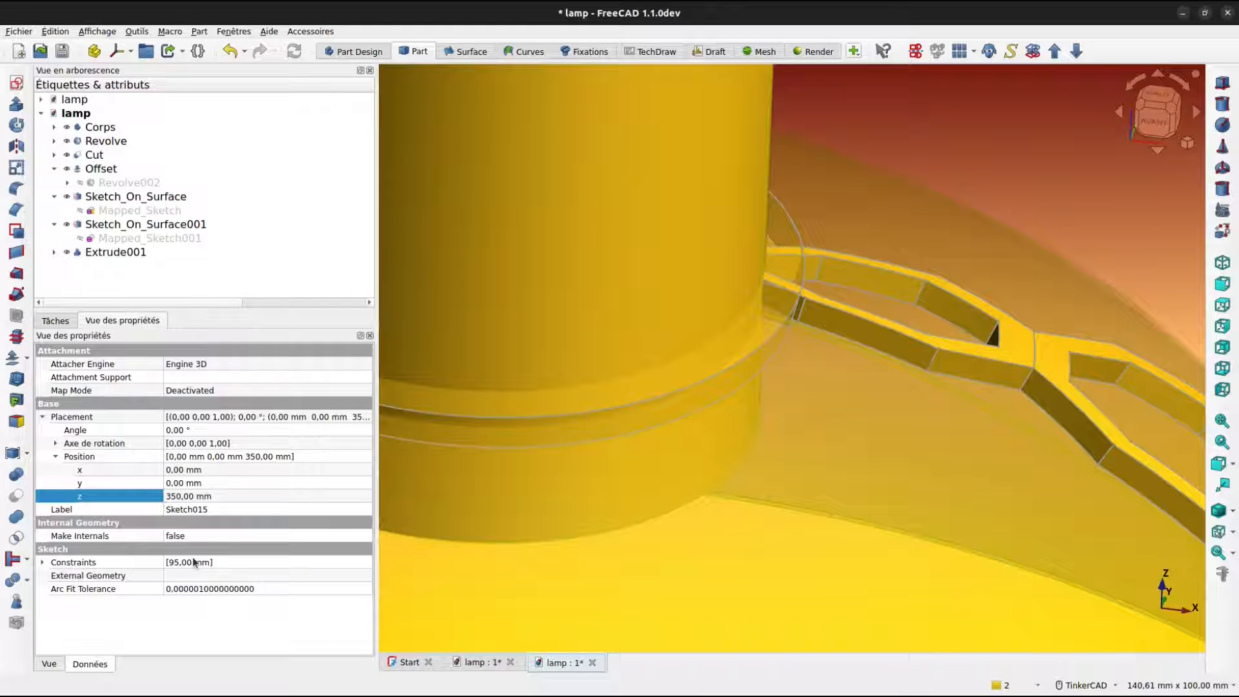
scroll(713, 316, "down", 5)
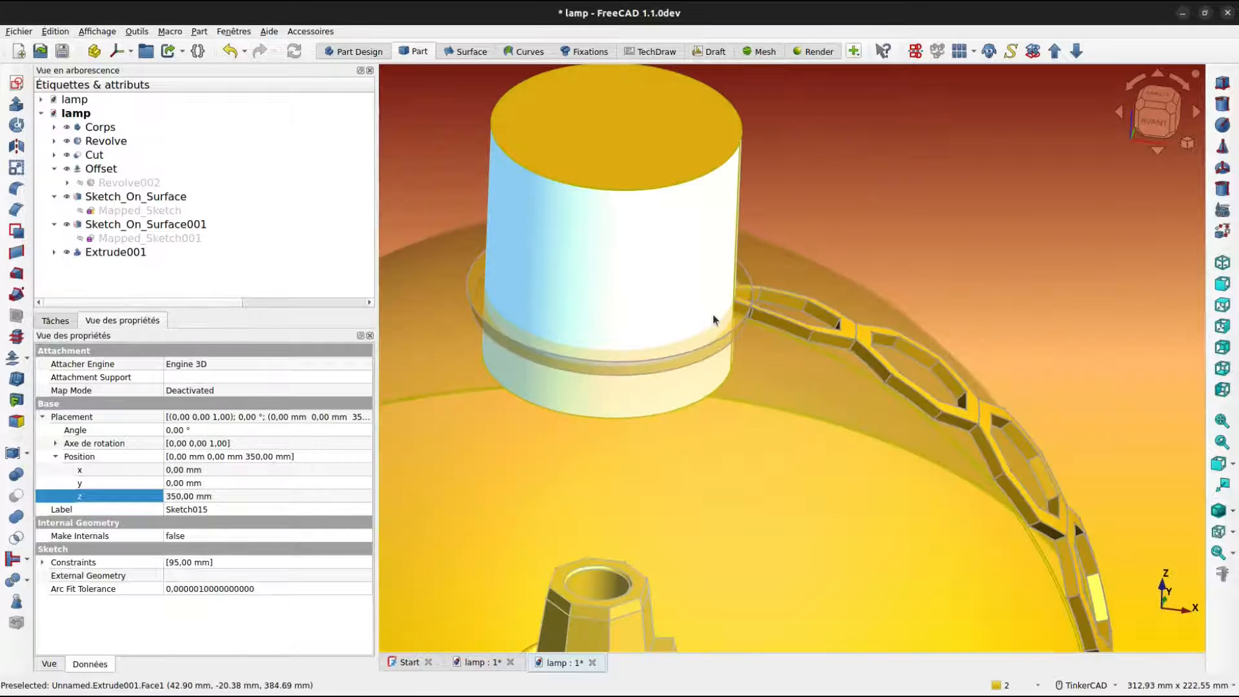
Cut the extruded cylinder Extrude001 from the octagonal ring strip Sketch_On_Surface.
left_click(138, 226)
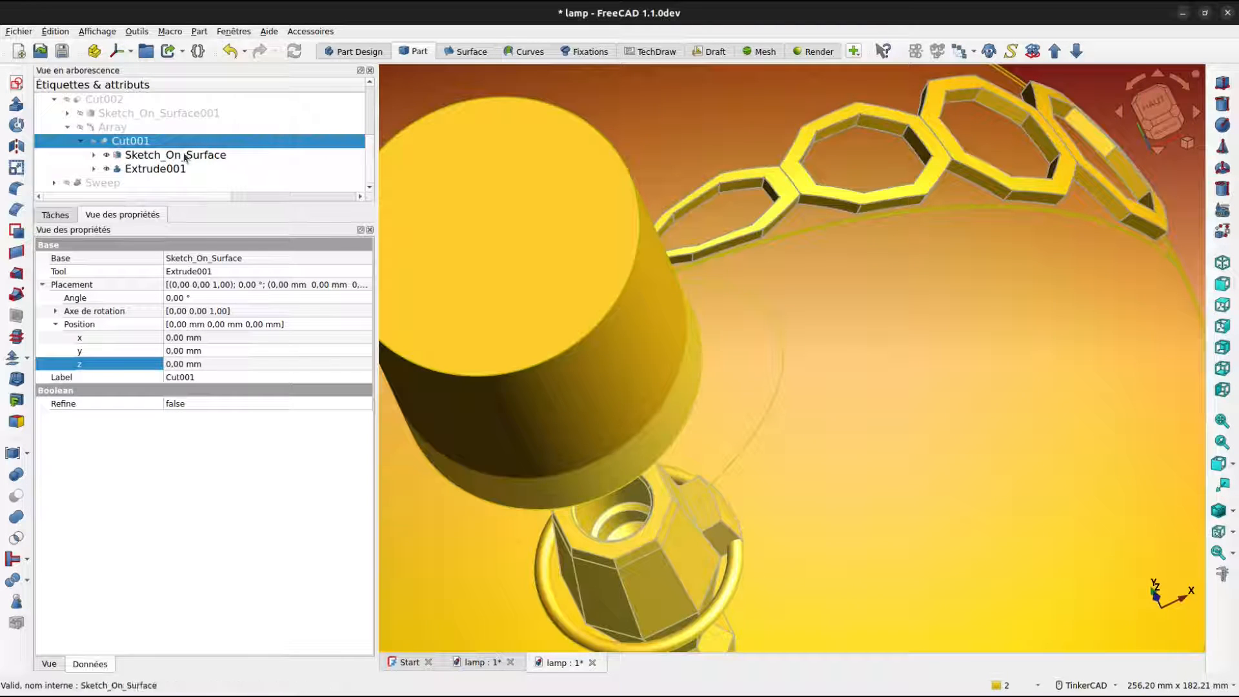
left_click(186, 156)
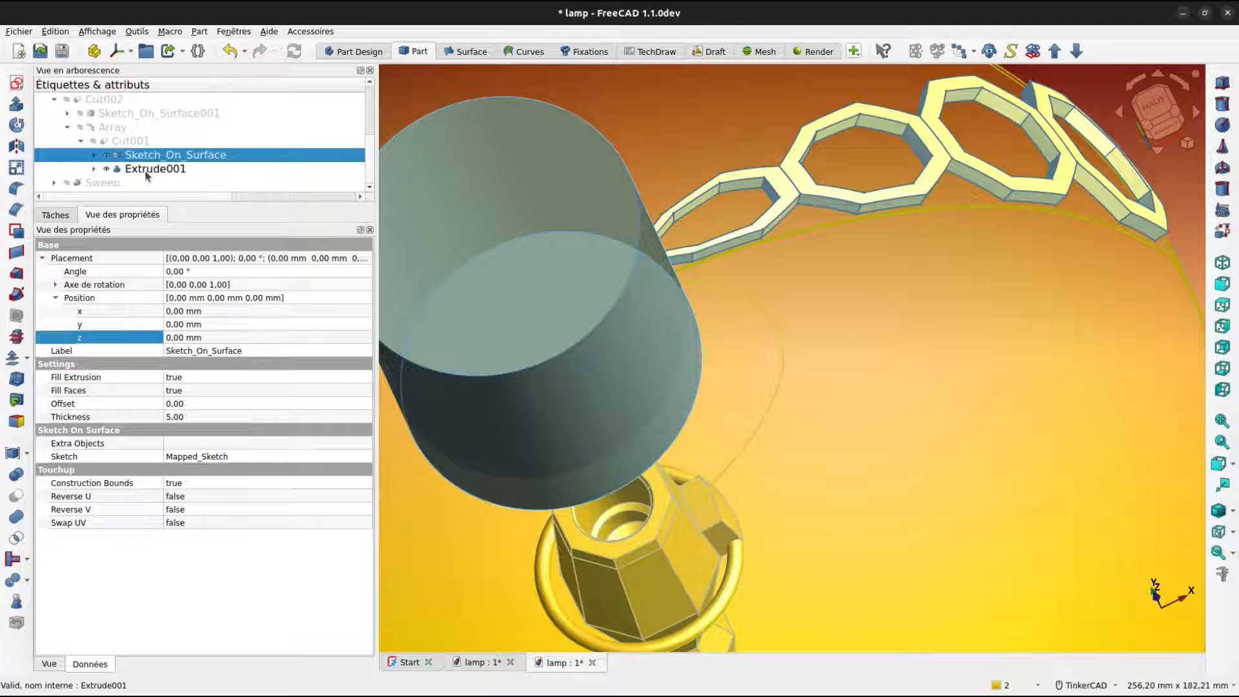
left_click(147, 171, "ctrl")
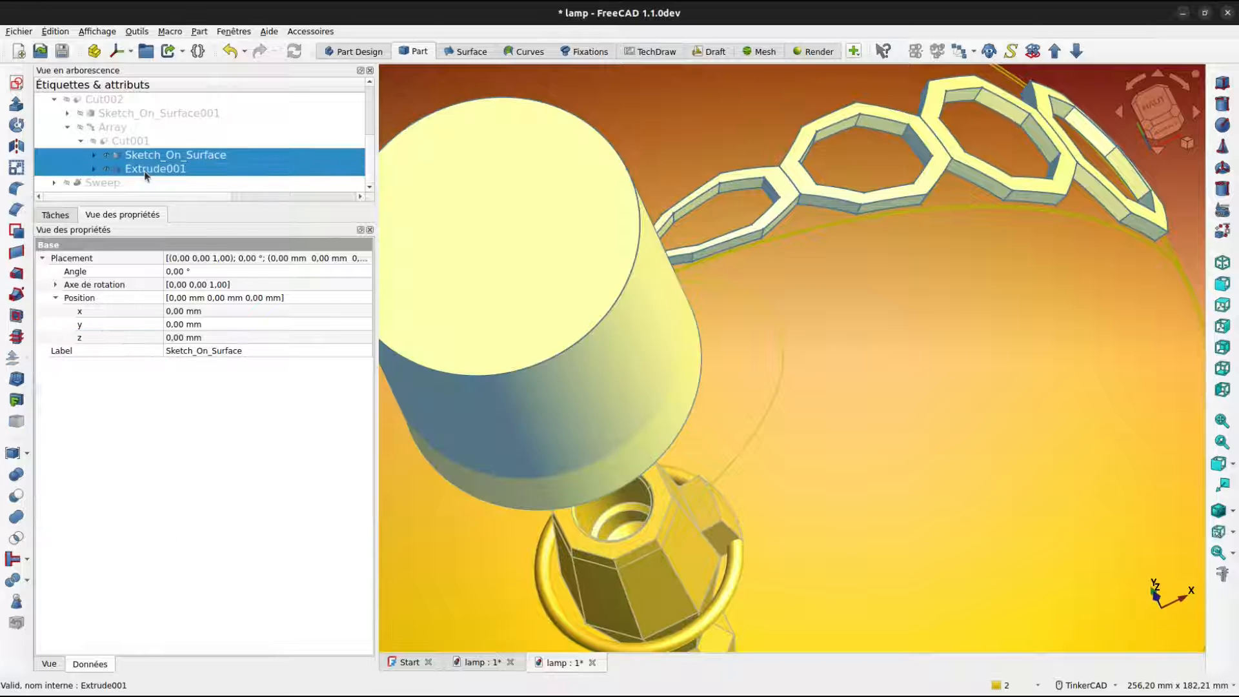
left_click(18, 502)
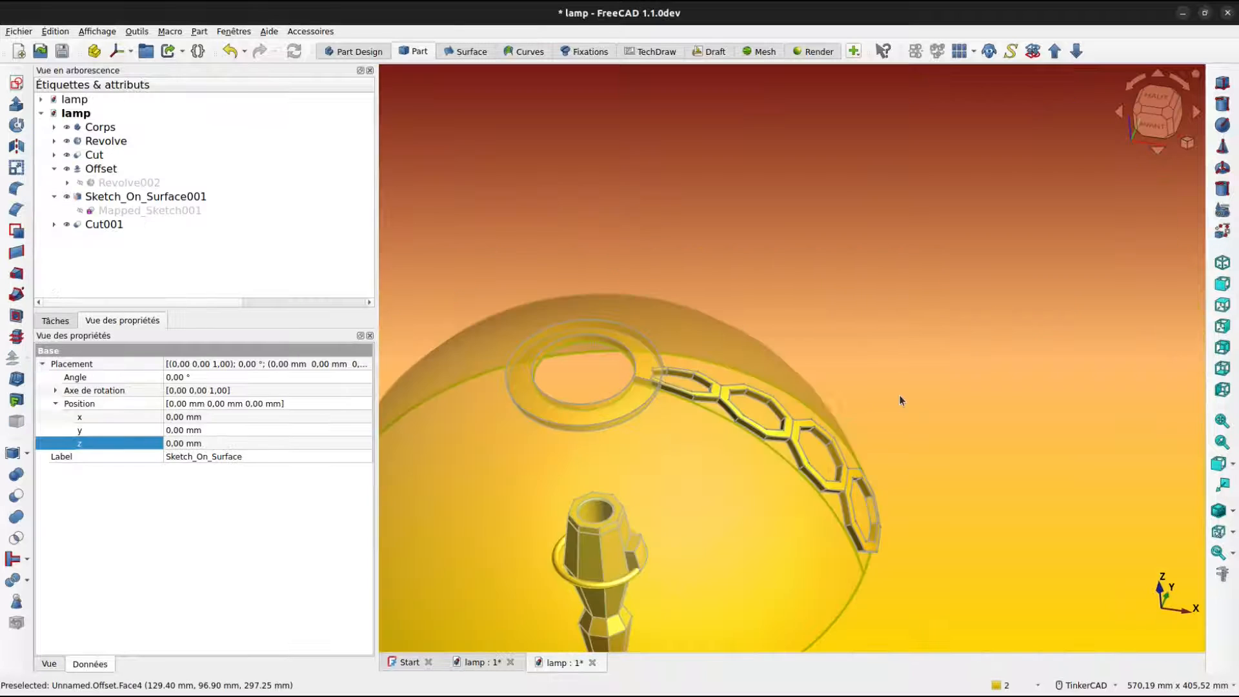
right_click_drag(900, 395, 730, 476)
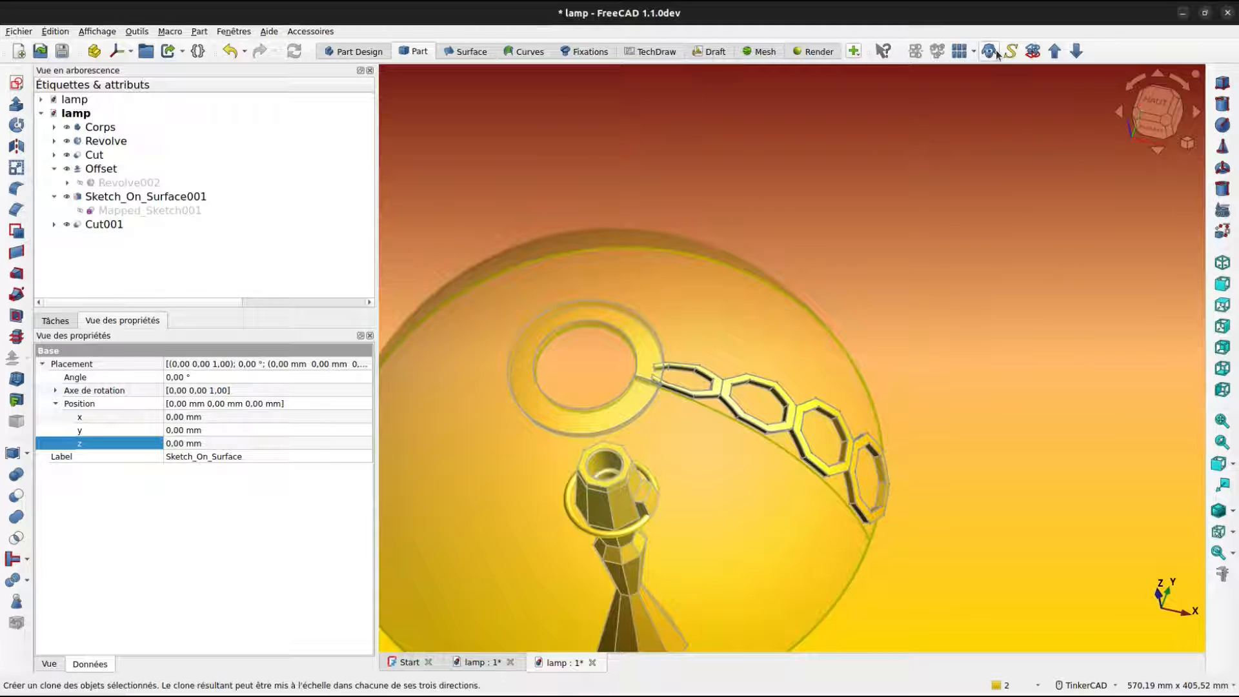
Switch to the Draft workbench.
right_click(1124, 63)
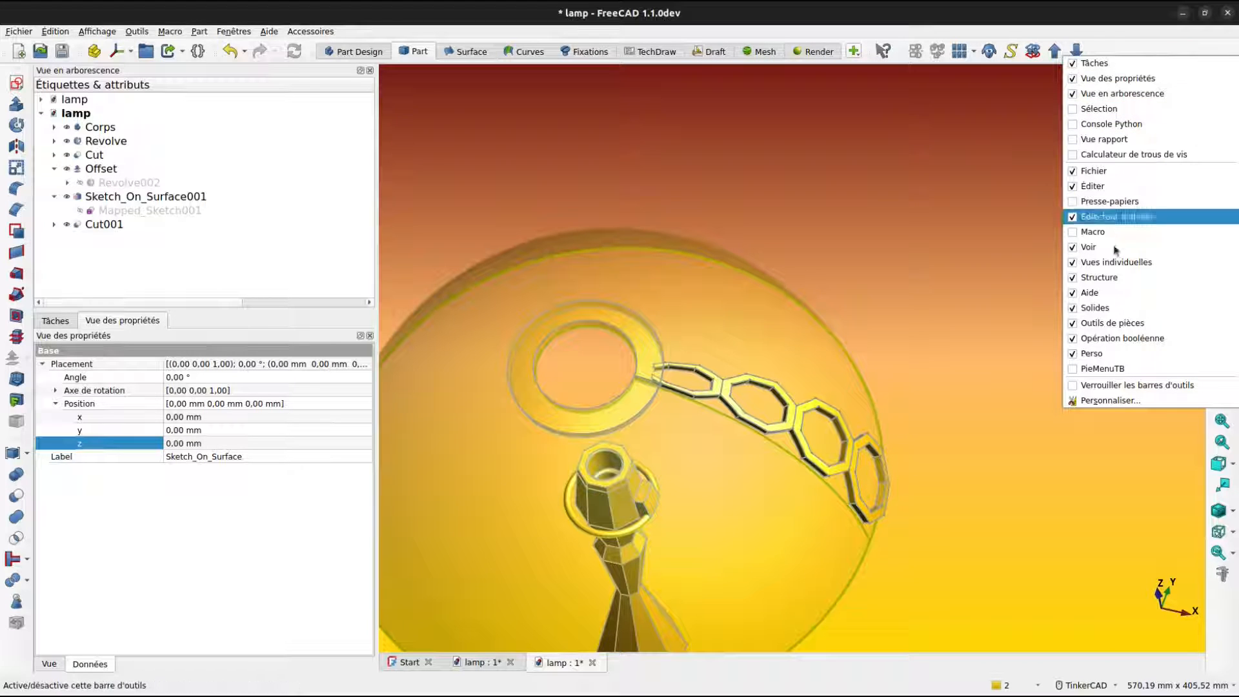
left_click(967, 25)
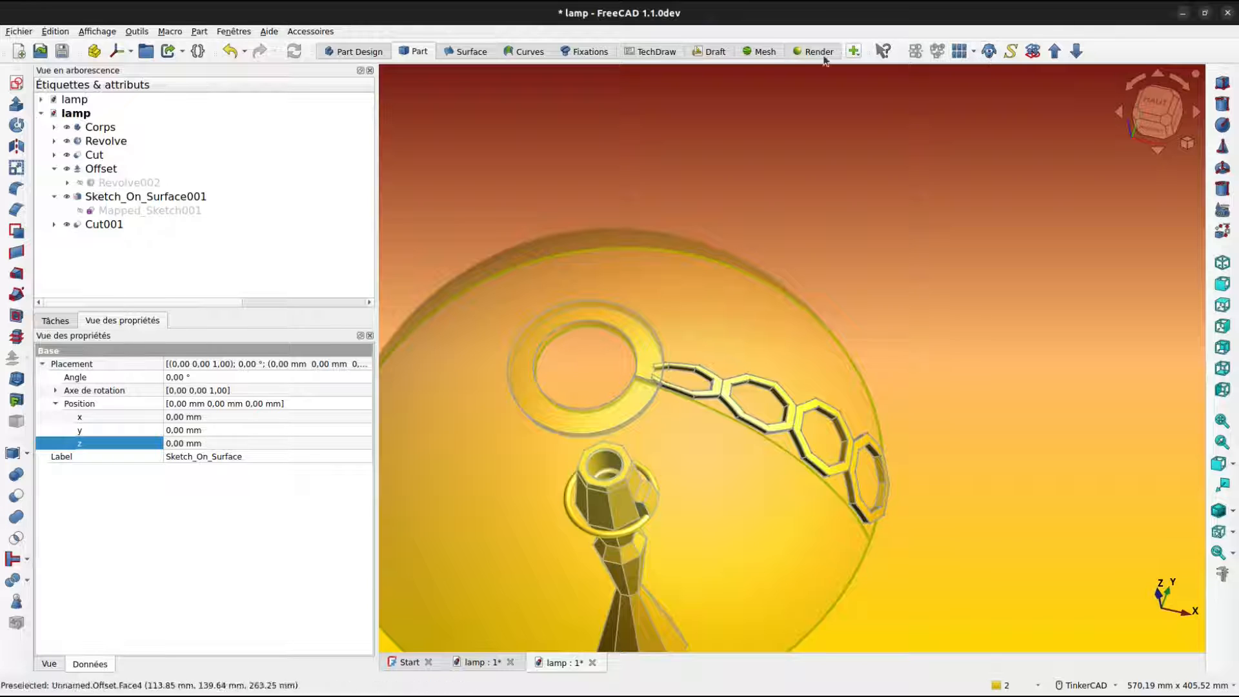
left_click(712, 56)
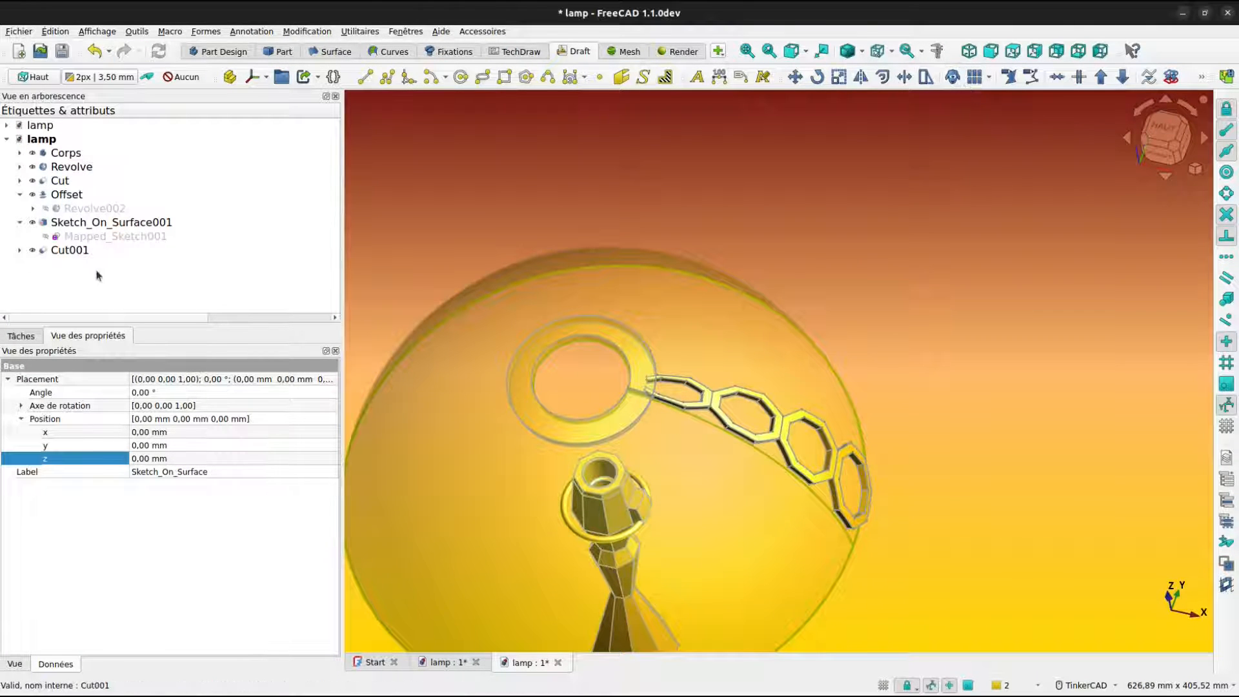
Create a 360° polar array of the trimmed ring strip Cut001 with 20 elements, resetting the centre of rotation to the origin.
left_click(78, 253)
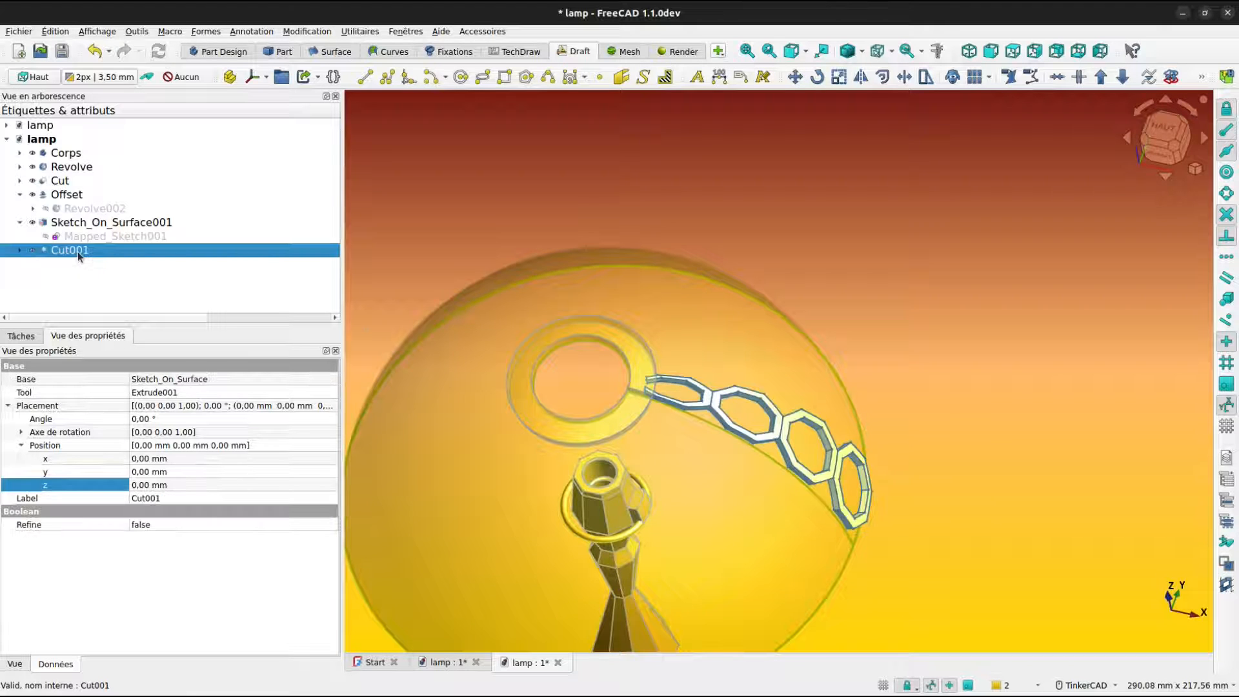
left_click(20, 250)
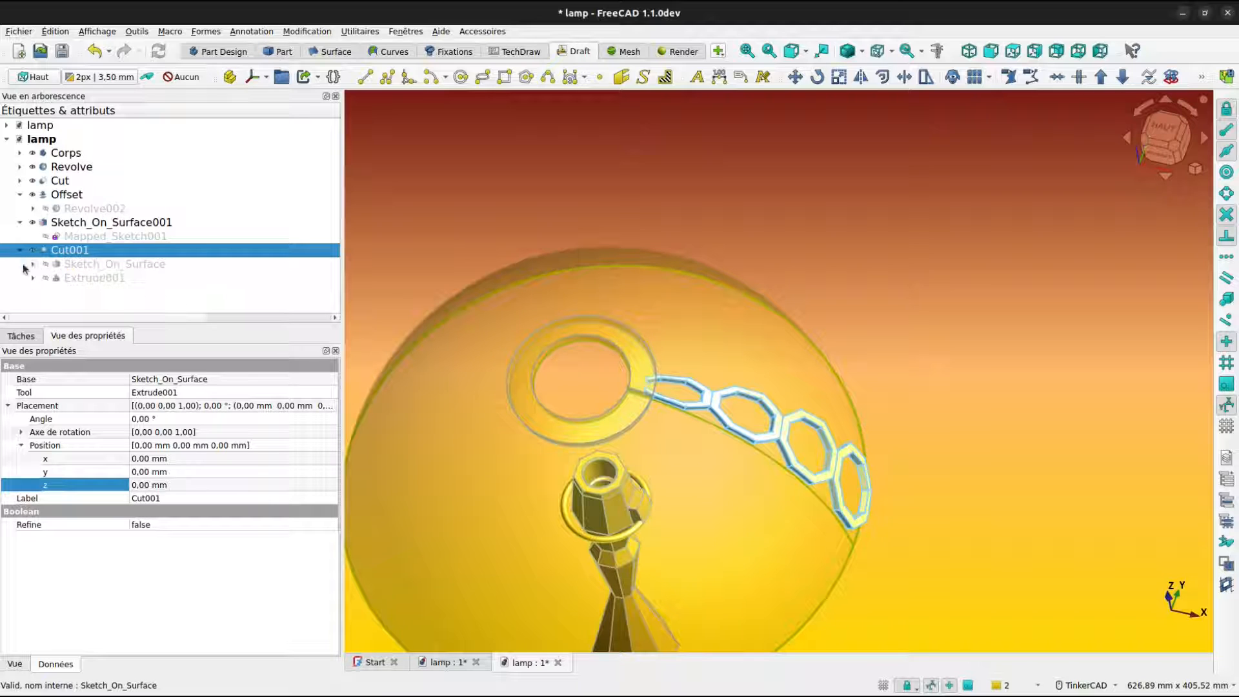
left_click(20, 251)
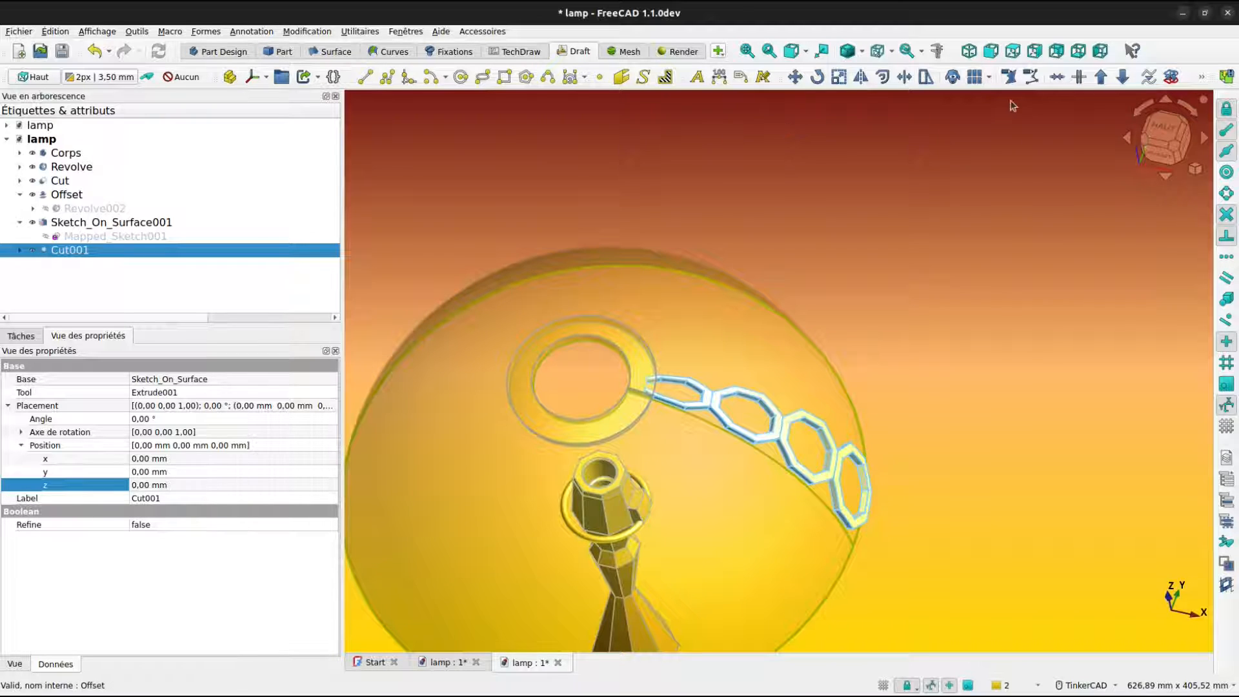
left_click(989, 79)
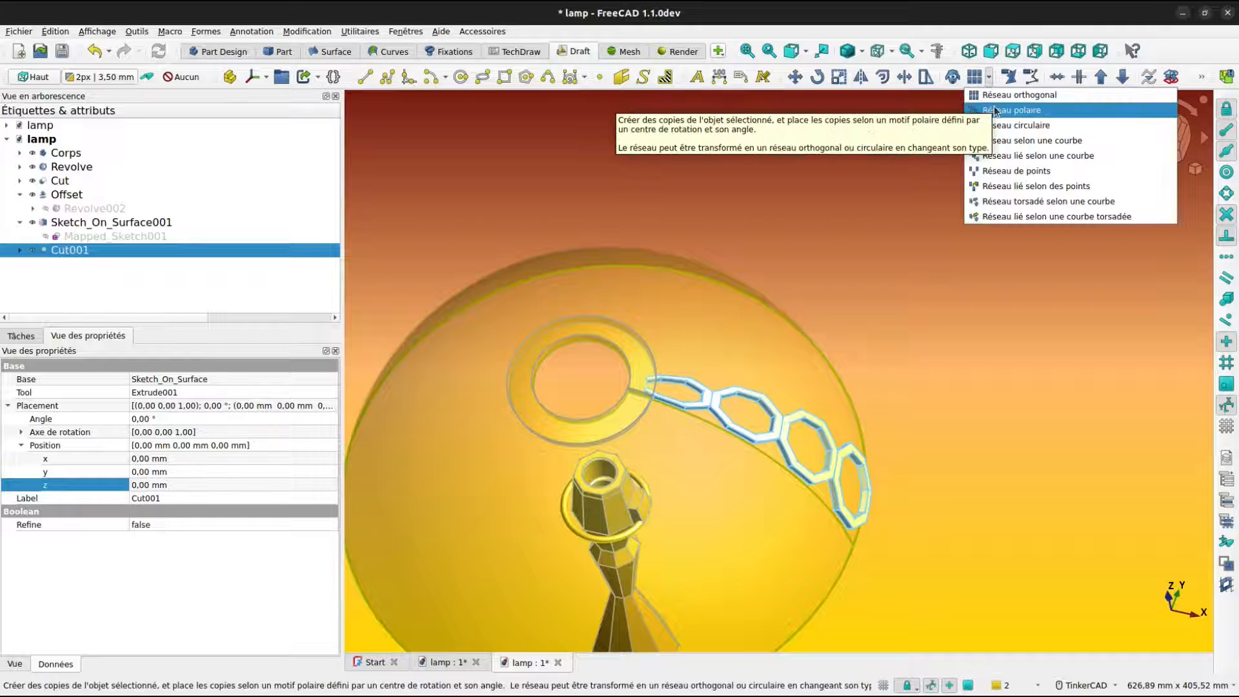
left_click(996, 111)
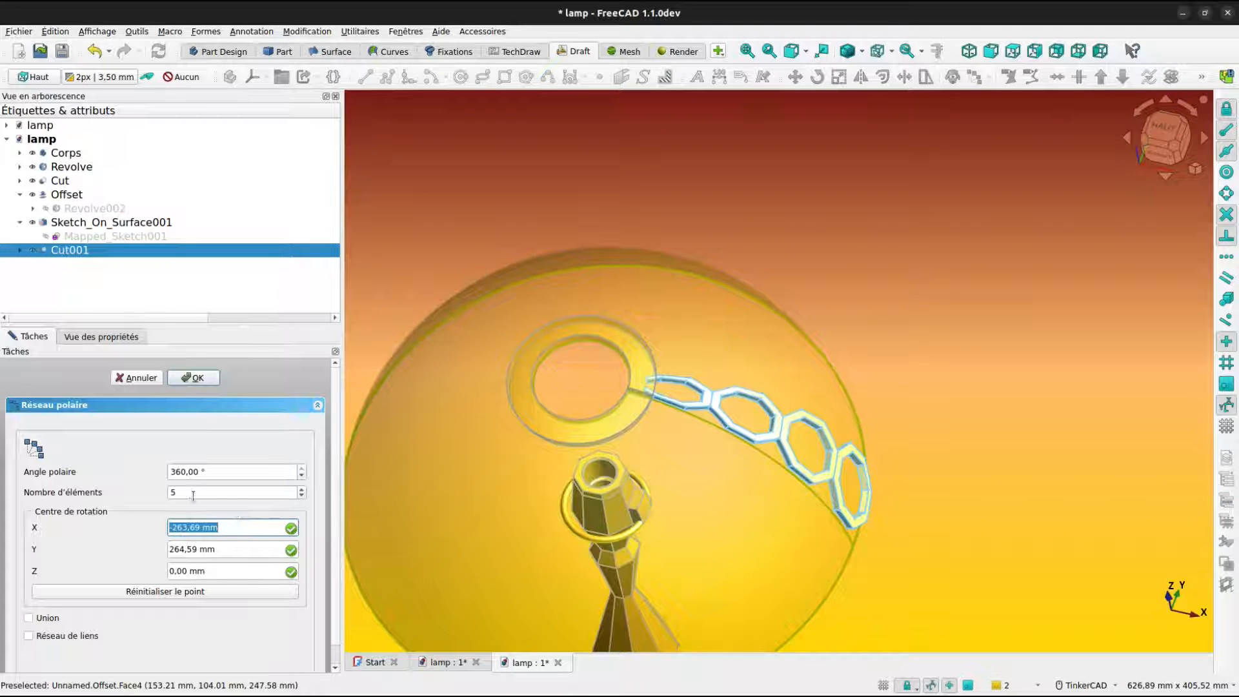
left_click(113, 593)
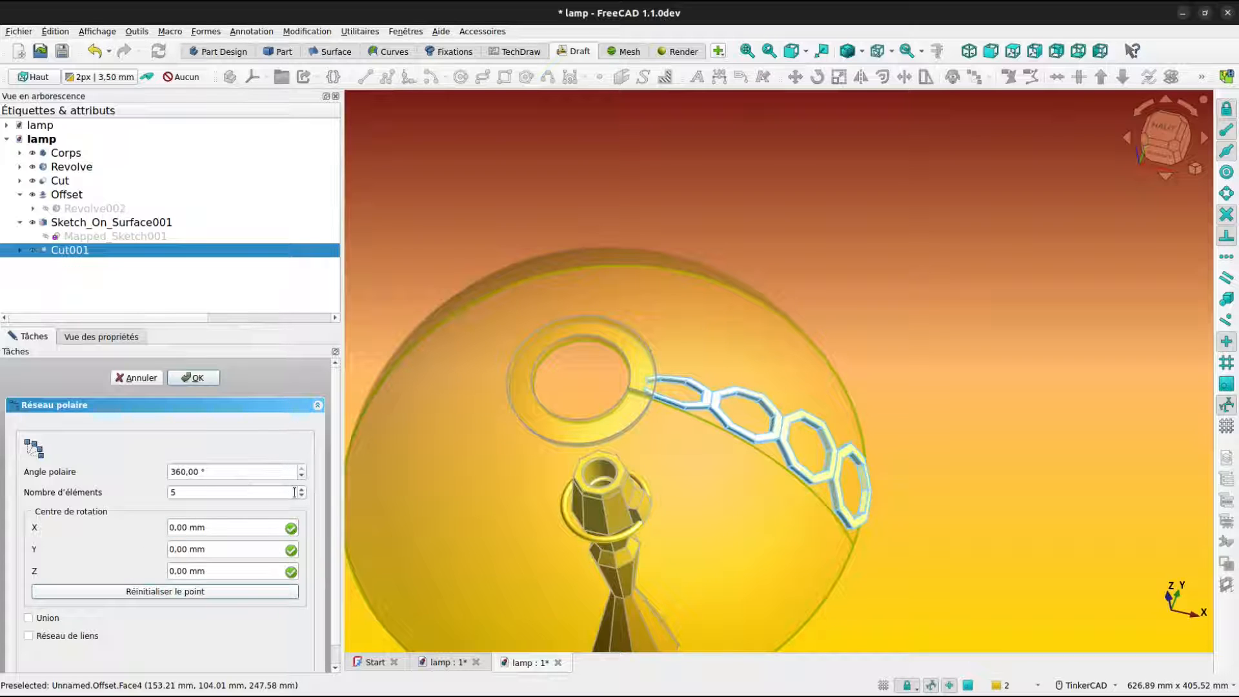
left_click_drag(212, 494, 159, 492)
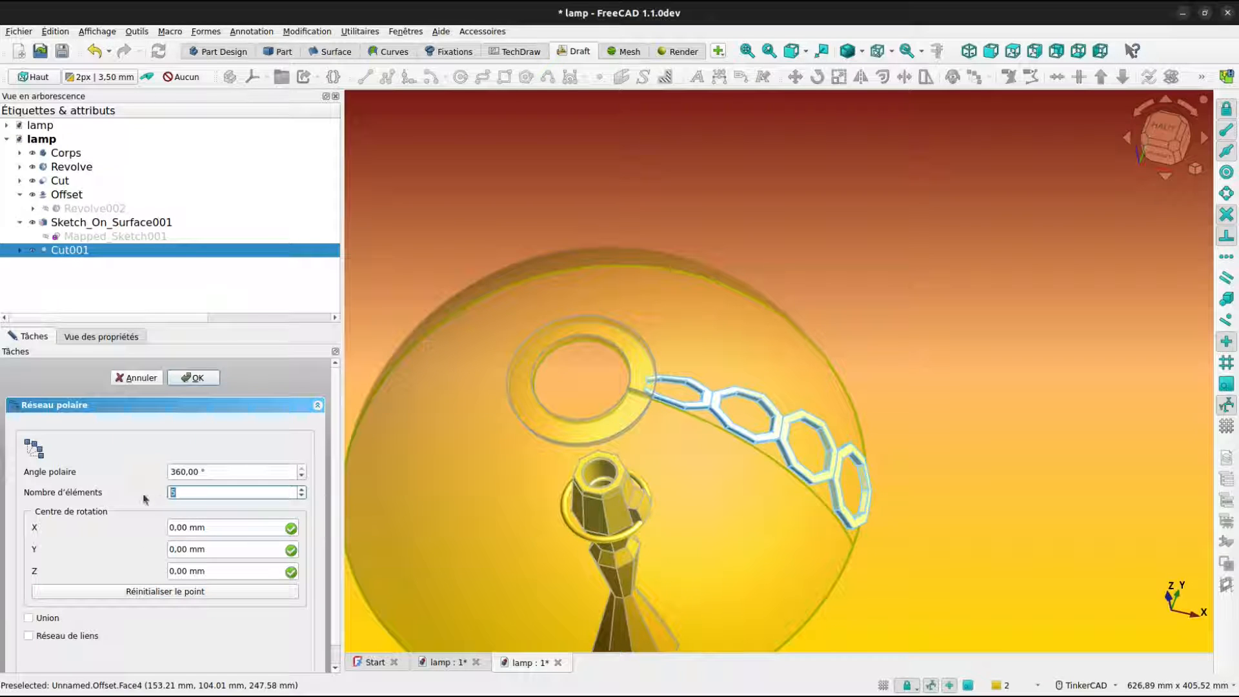
type("20")
left_click(192, 378)
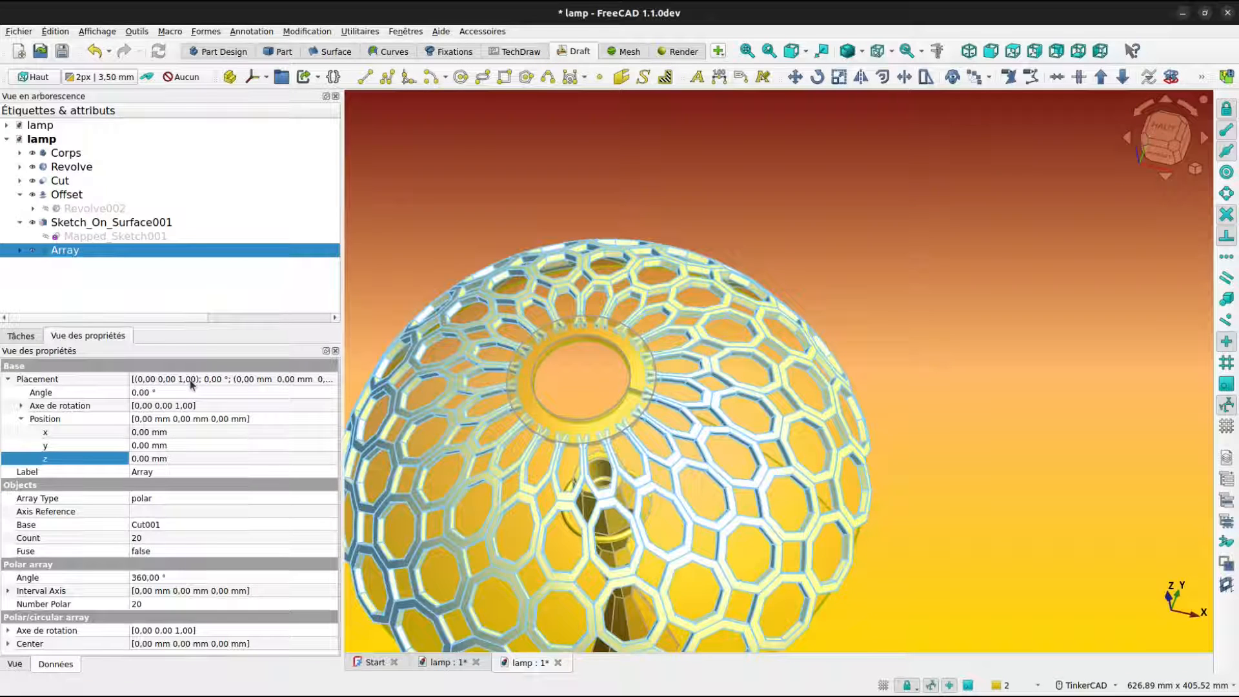
left_click(907, 363)
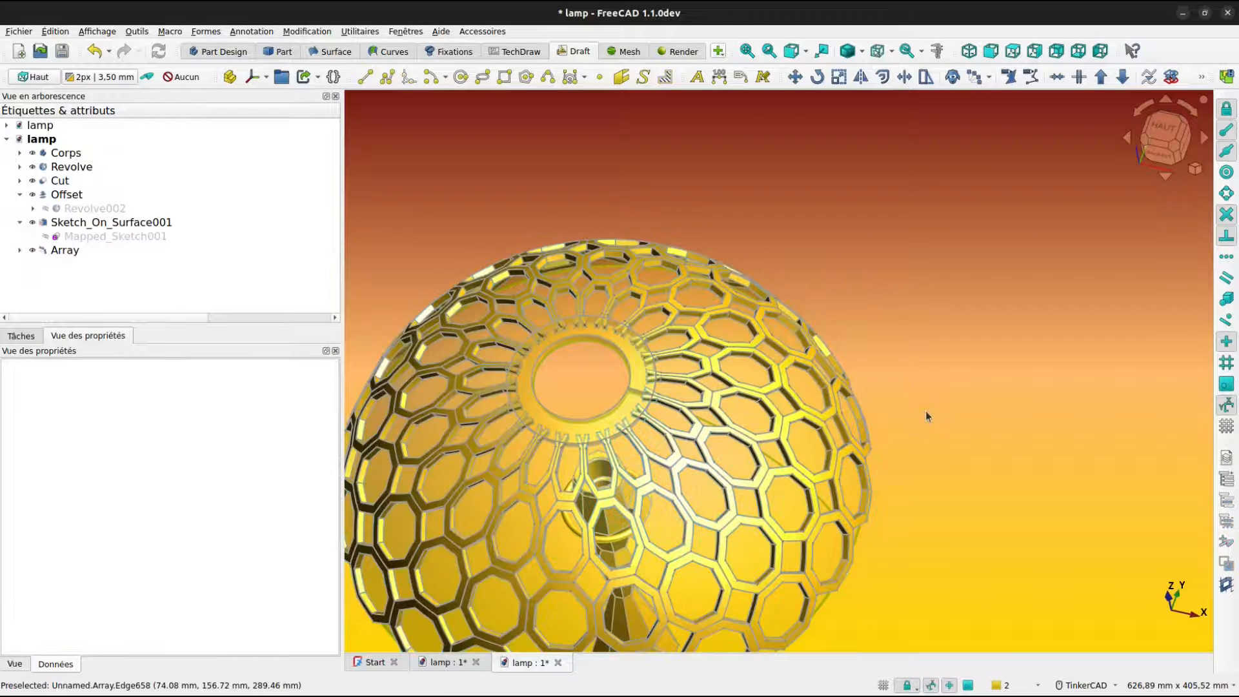
right_click_drag(926, 412, 921, 311)
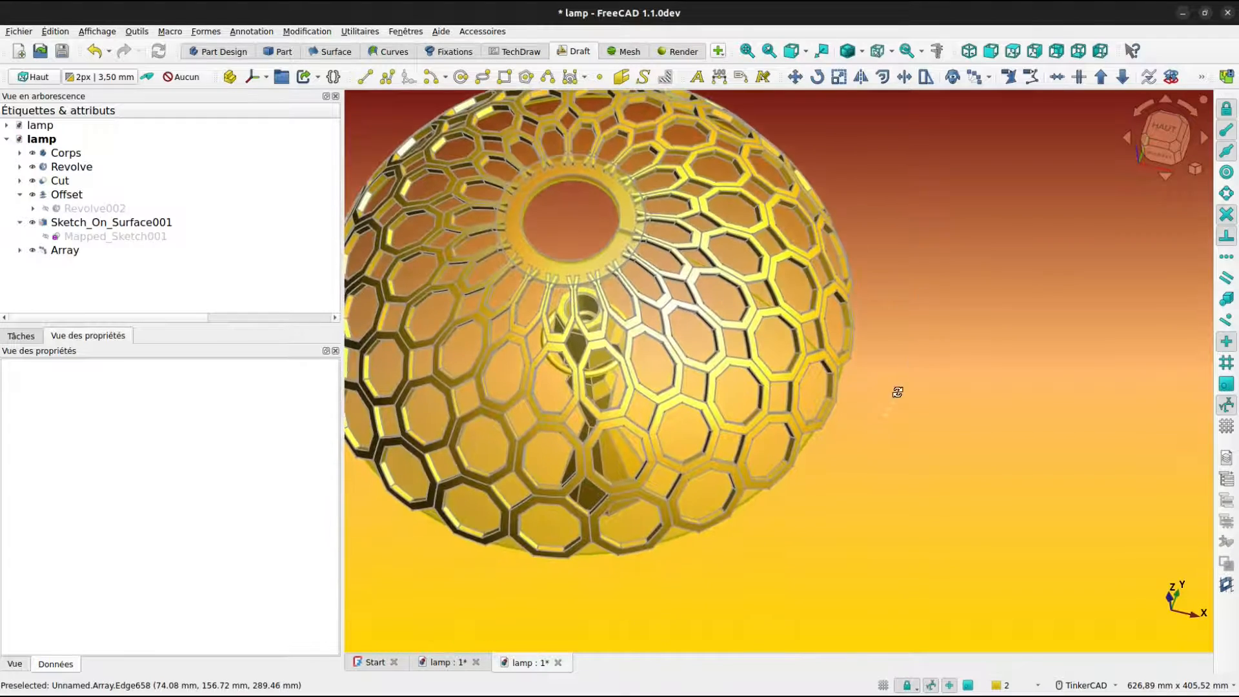
right_click_drag(898, 392, 930, 381)
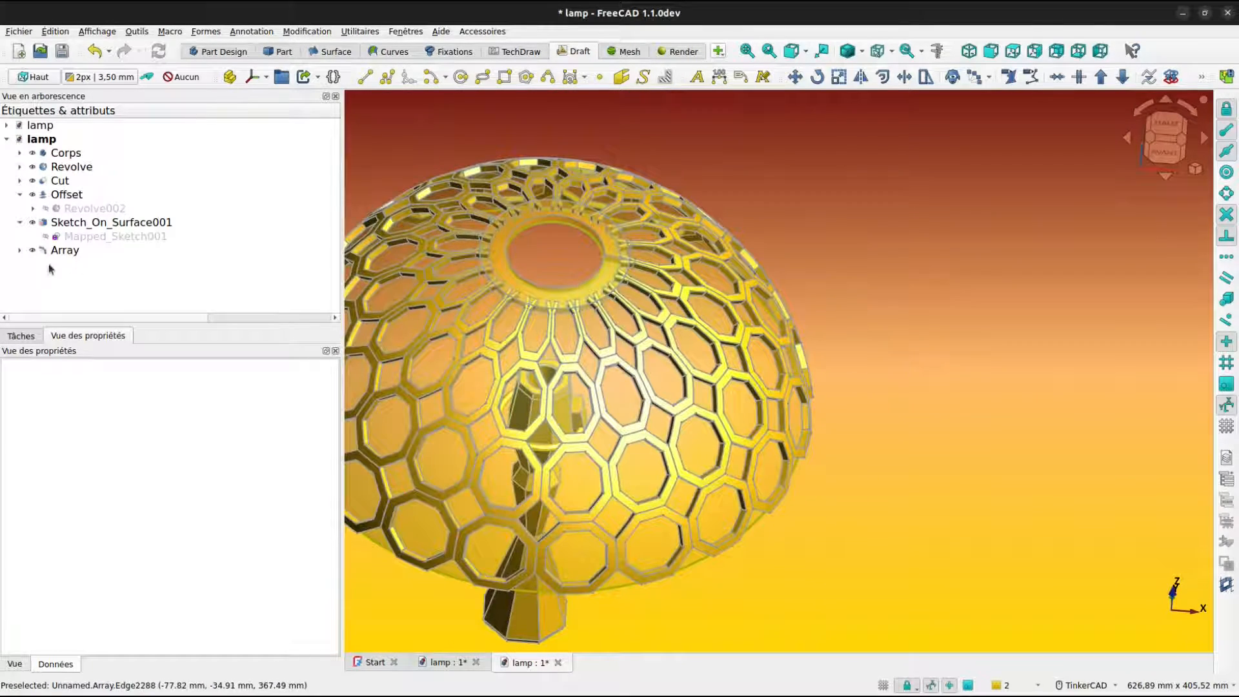
Switch to the Part workbench and cut the ring array from the top band Sketch_On_Surface001.
left_click(21, 251)
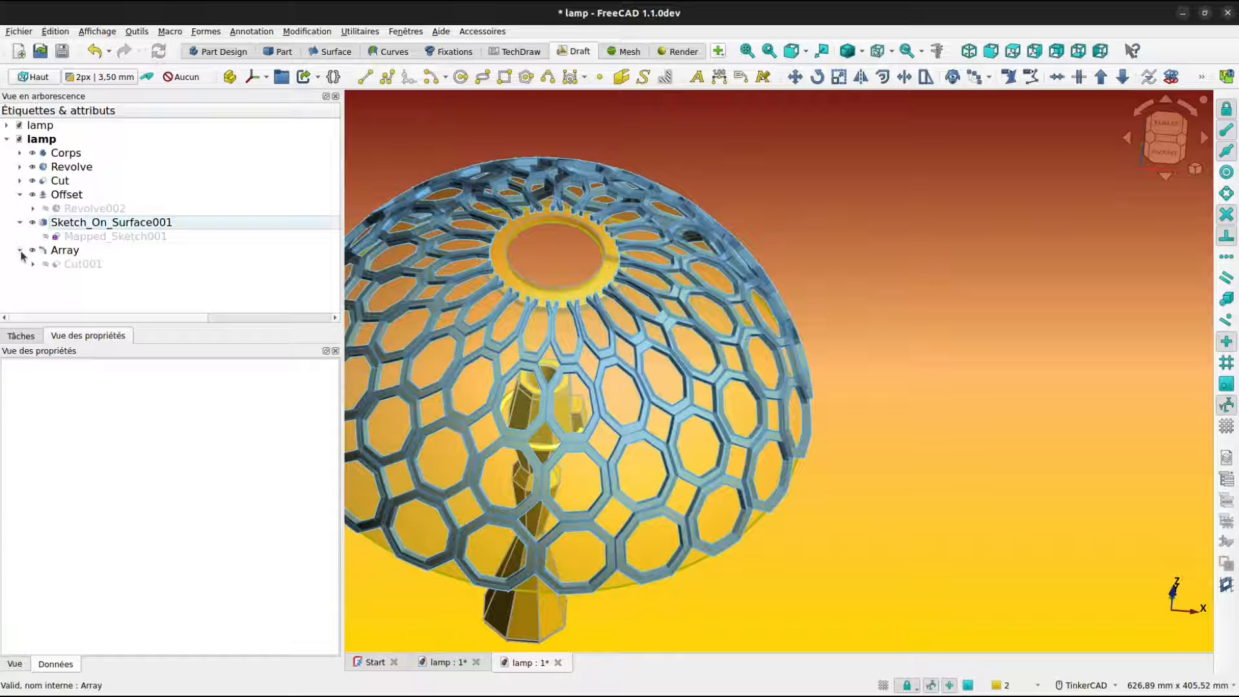
left_click(20, 250)
left_click(91, 224)
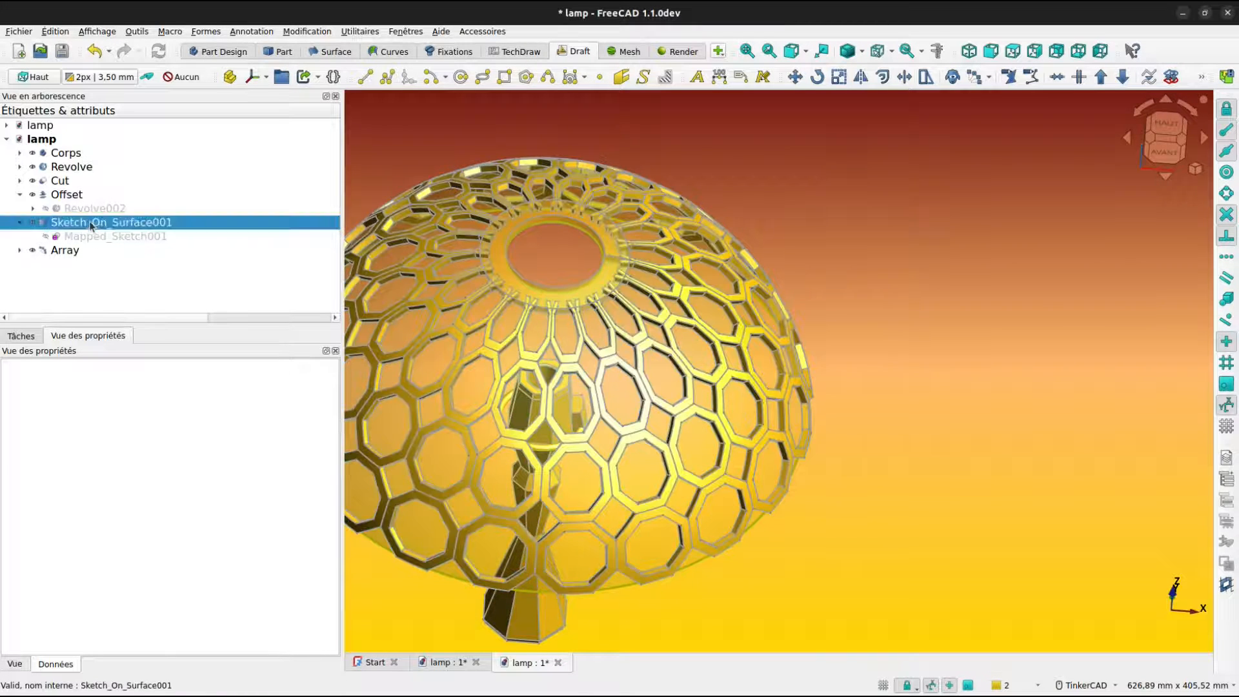
left_click(72, 250, "ctrl")
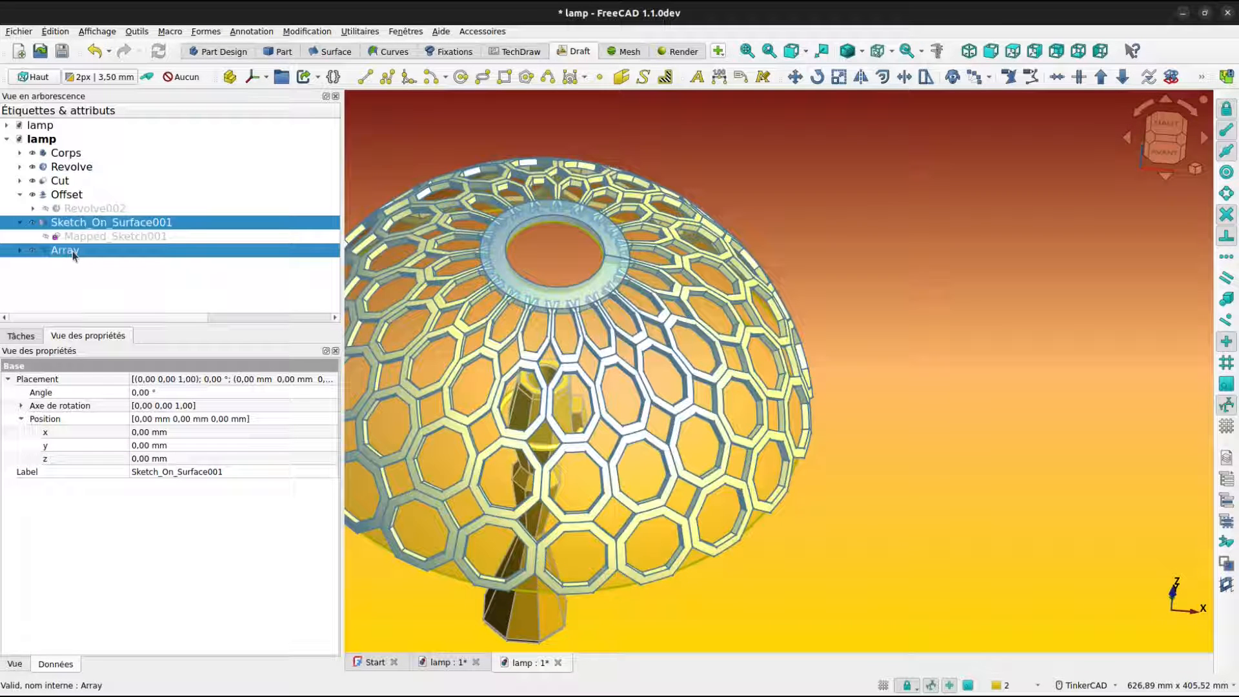
left_click(278, 51)
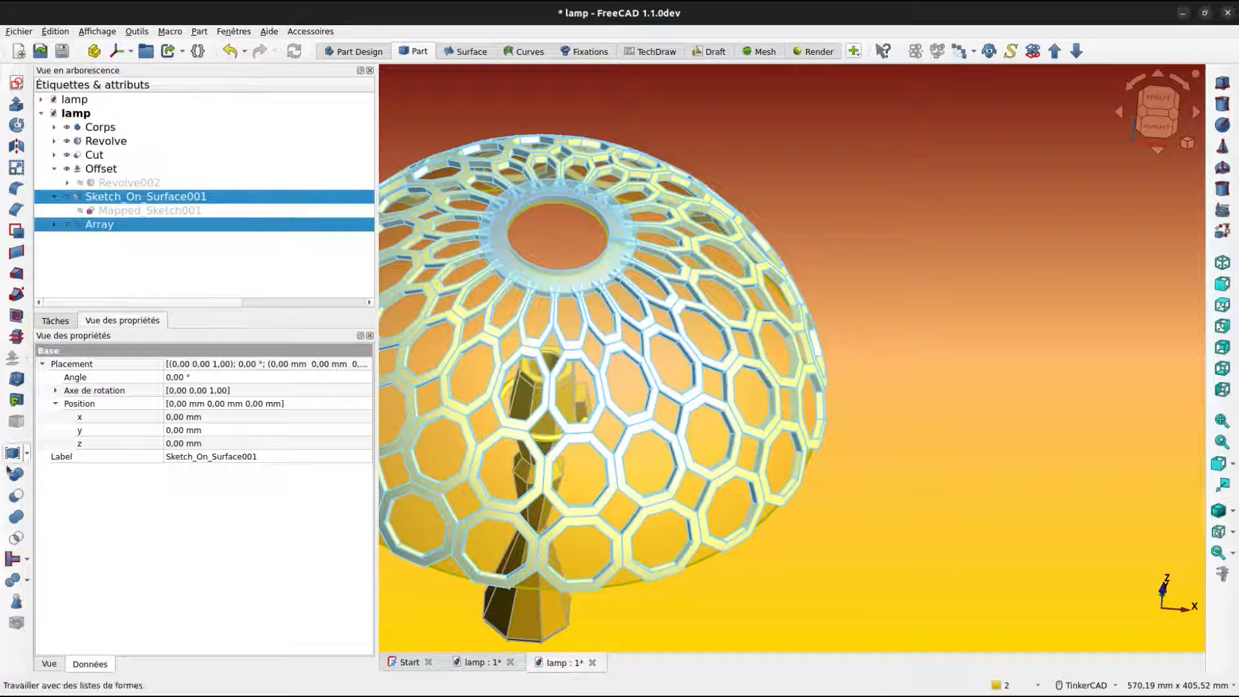
left_click(17, 497)
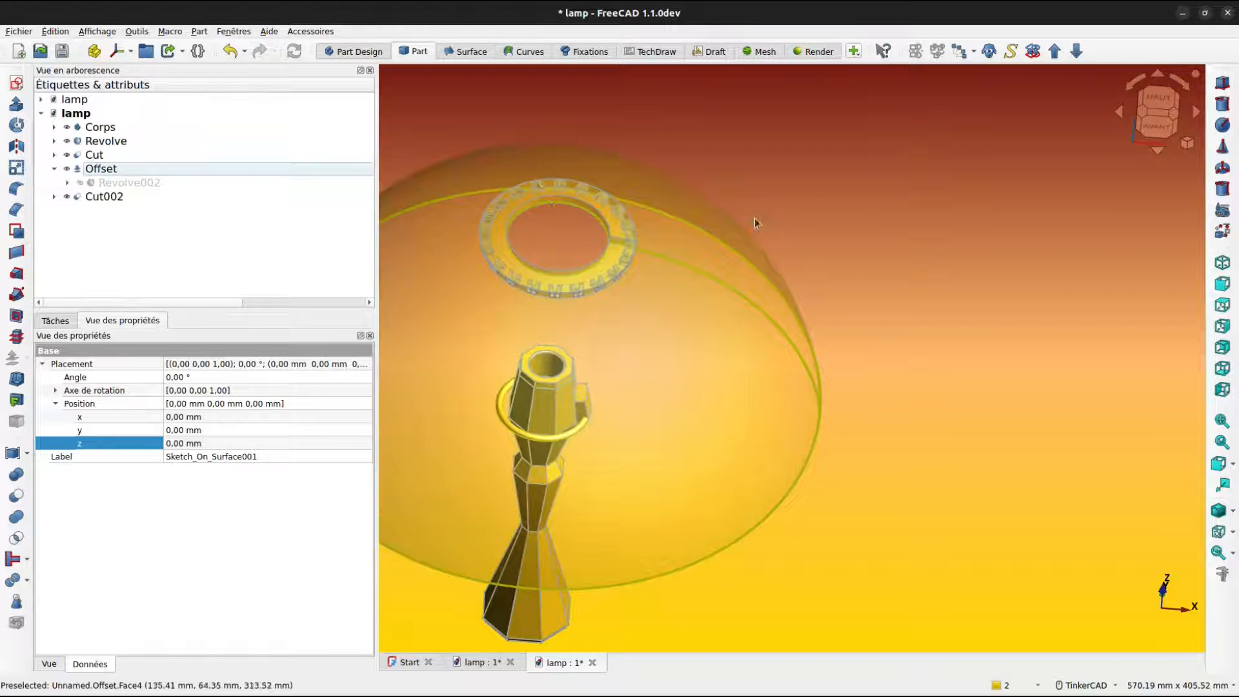
scroll(545, 237, "up", 5)
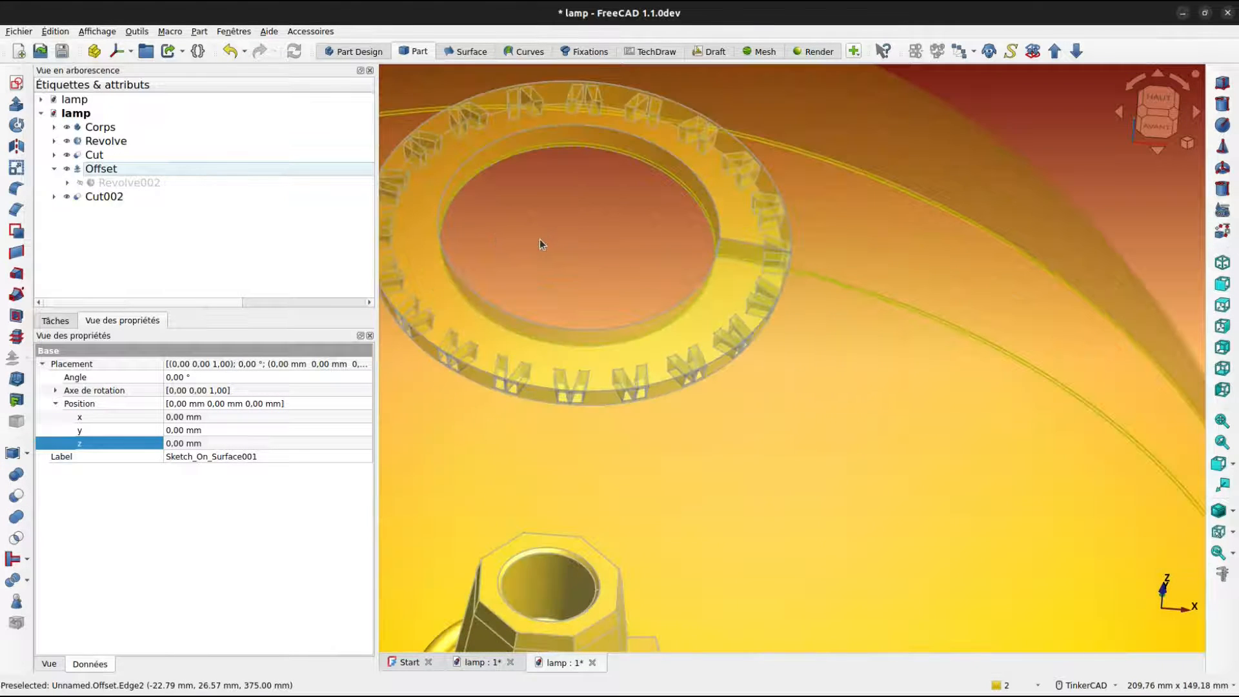
scroll(539, 239, "down", 3)
left_click(54, 197)
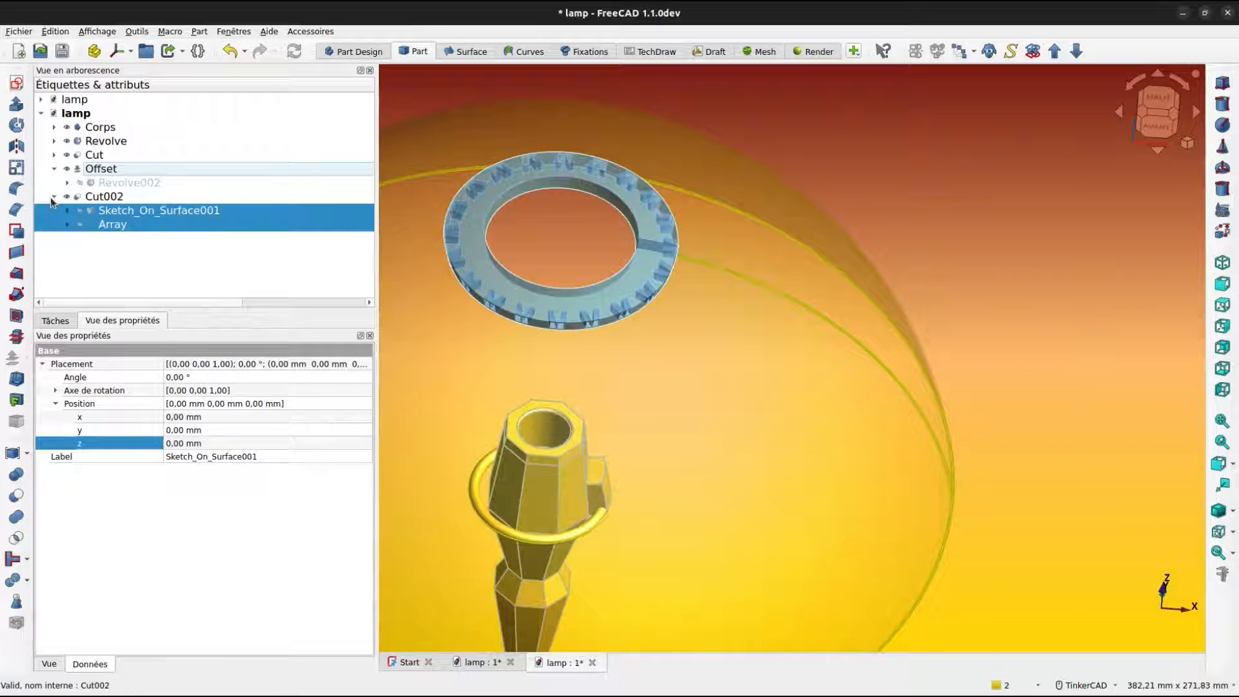
left_click(147, 242)
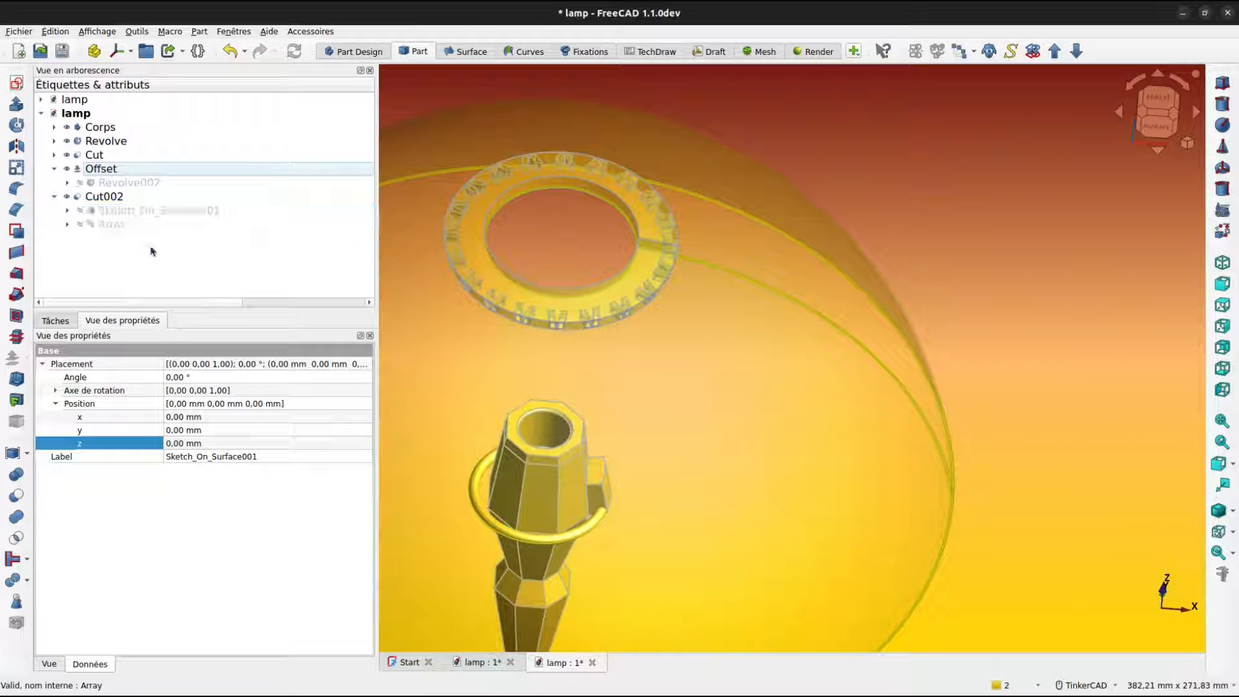
Show the ring array inside Cut002 again and examine how the strip ends fit into the top band's notches.
left_click(115, 226)
key("space")
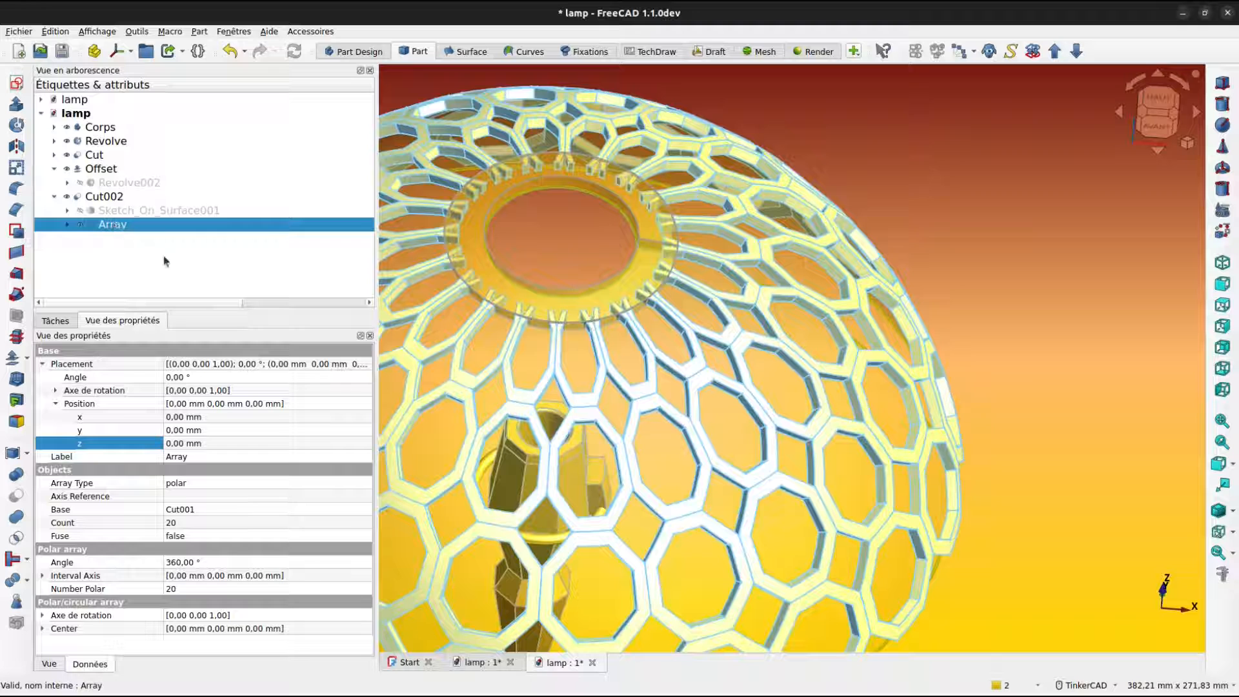
left_click(164, 257)
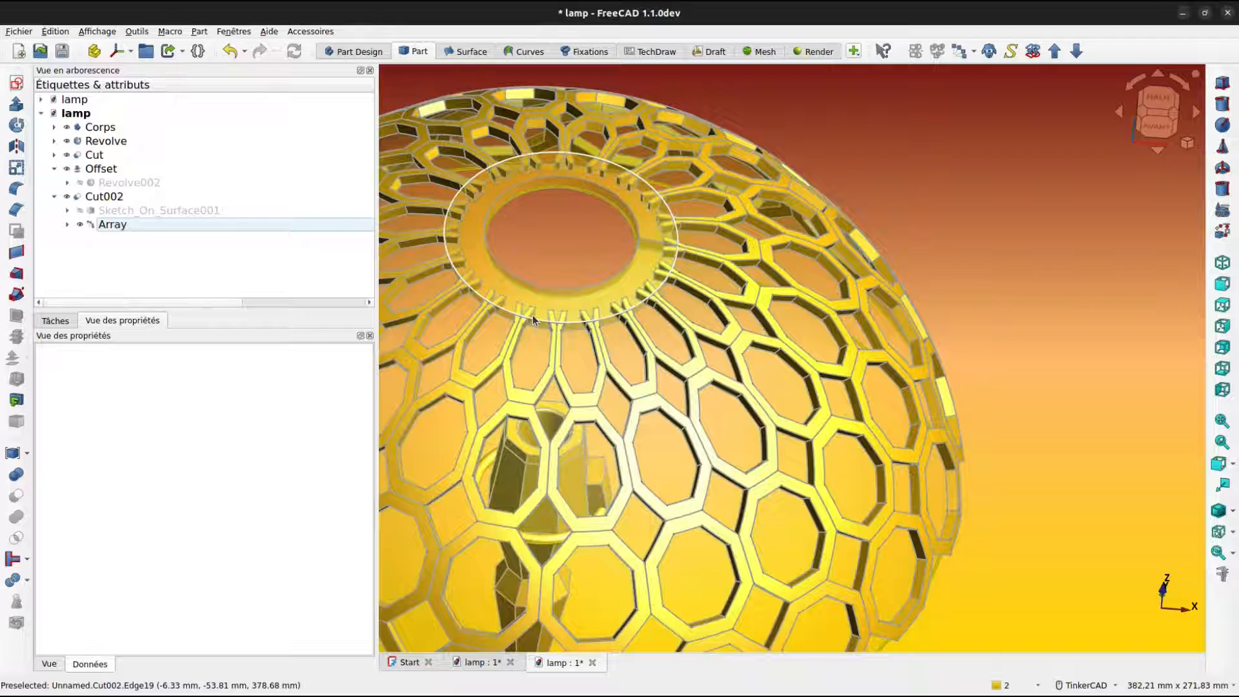
scroll(533, 315, "up", 6)
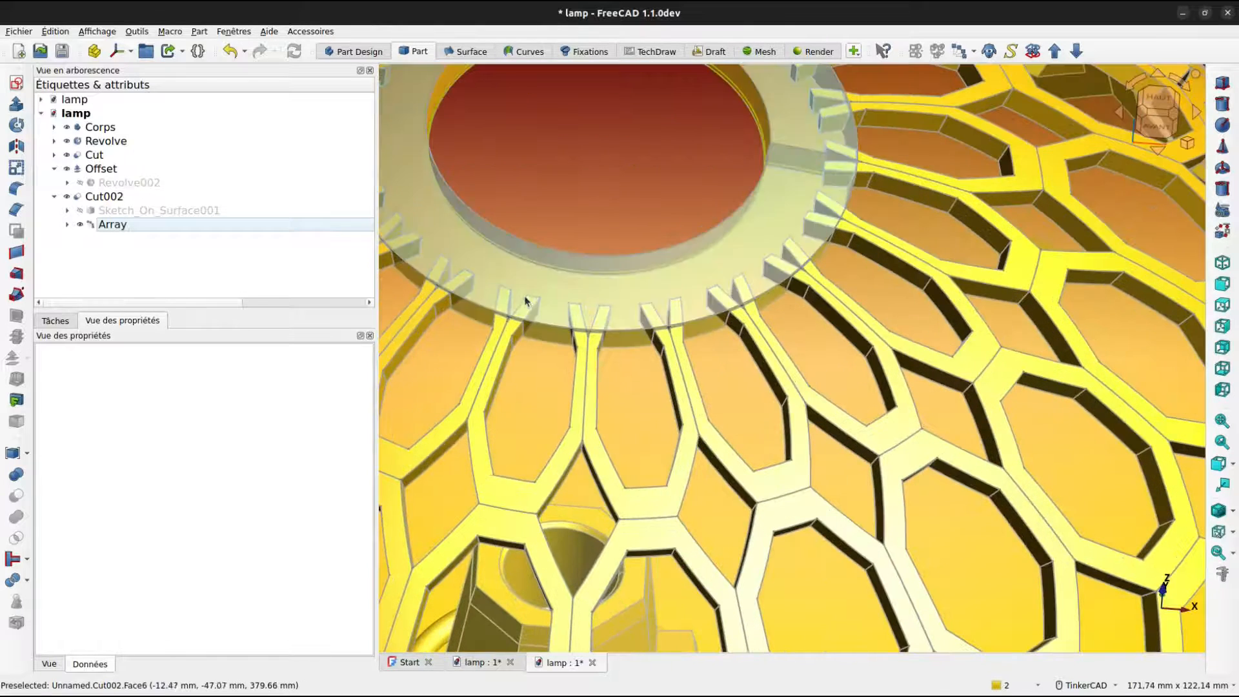
scroll(530, 302, "up", 3)
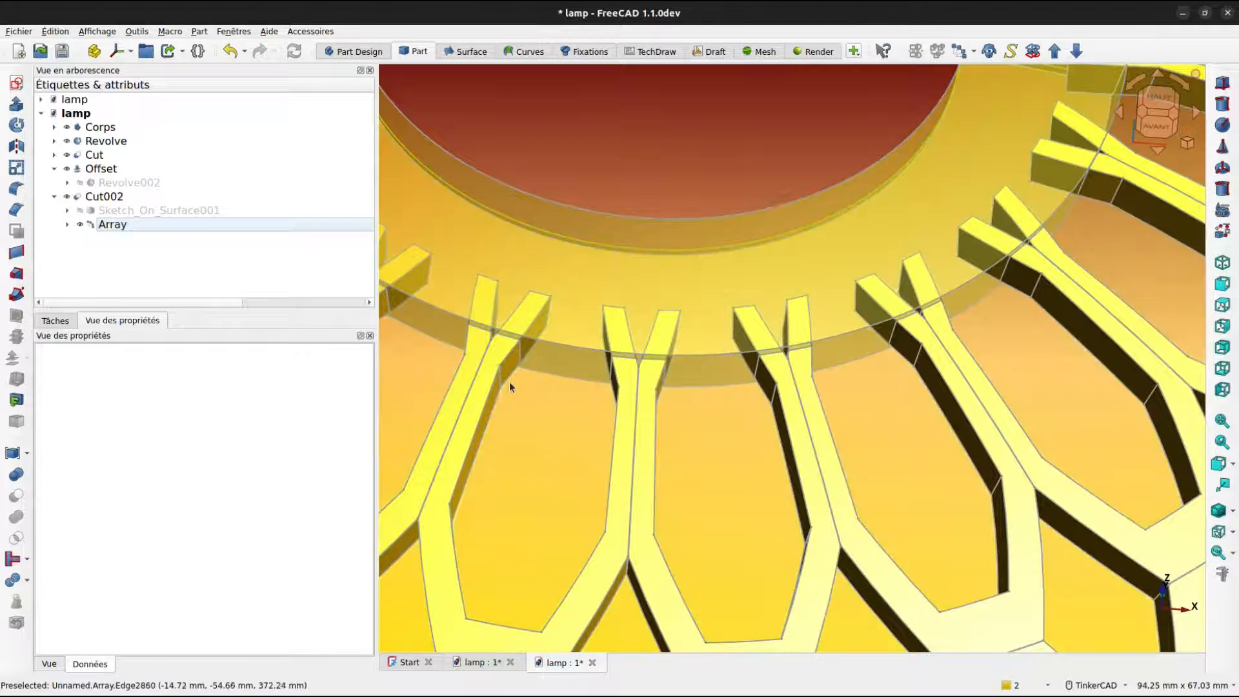
scroll(540, 310, "down", 6)
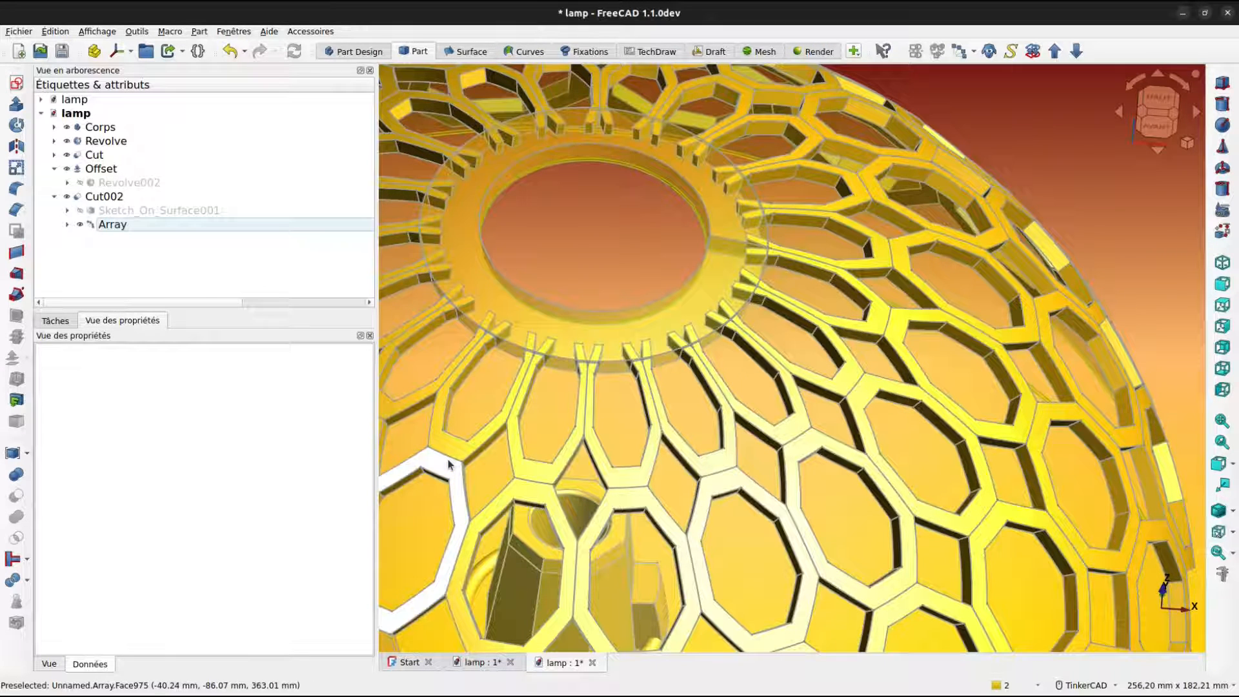
Inspect the array's source objects Extrude001 and Sketch_On_Surface and check the strip ends around the top band.
left_click(67, 225)
left_click(81, 239)
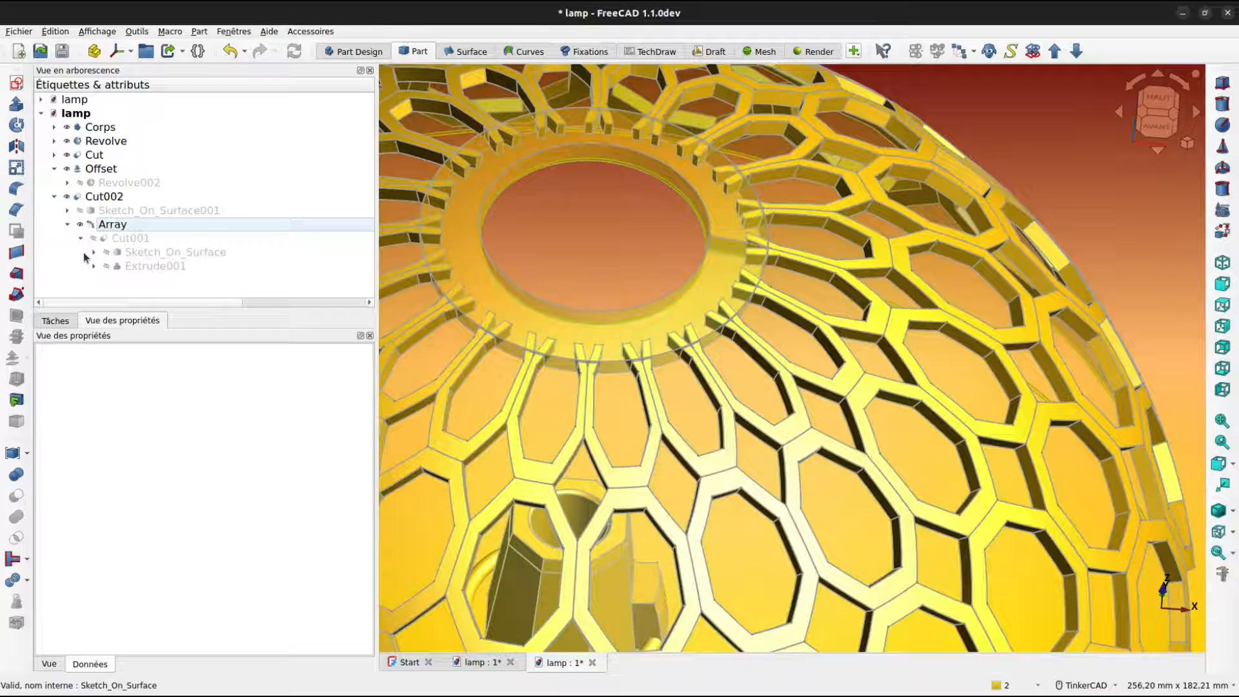
left_click(146, 267)
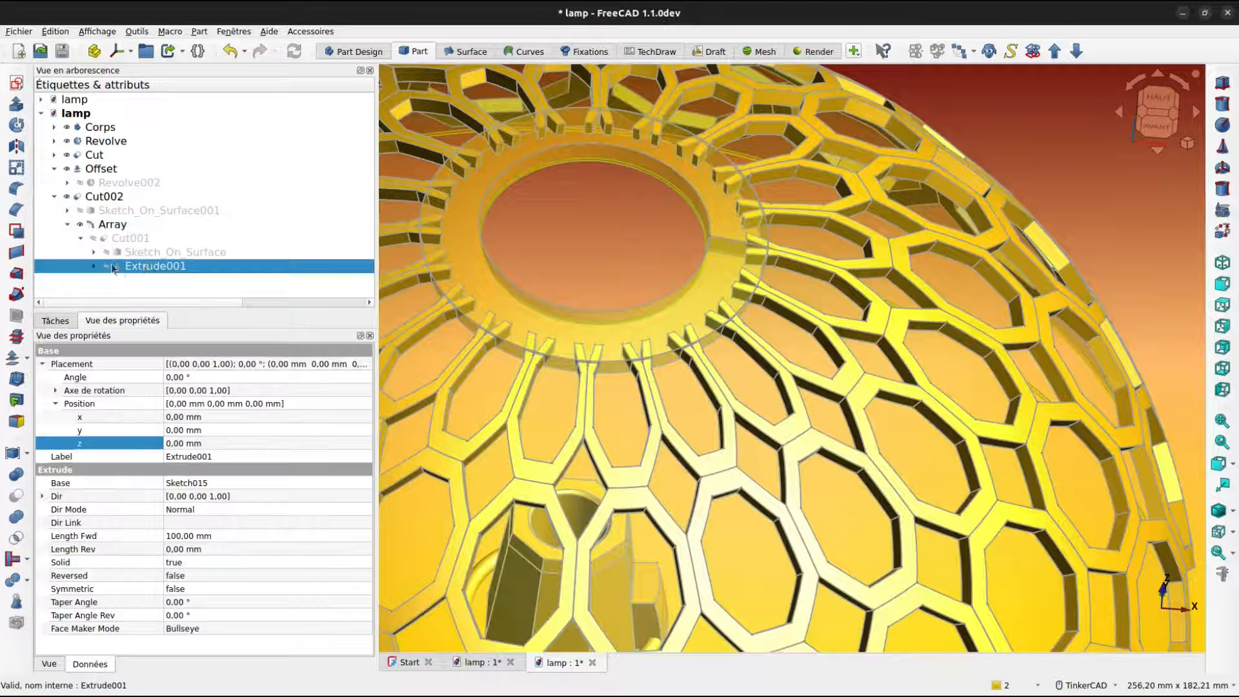
left_click(160, 252)
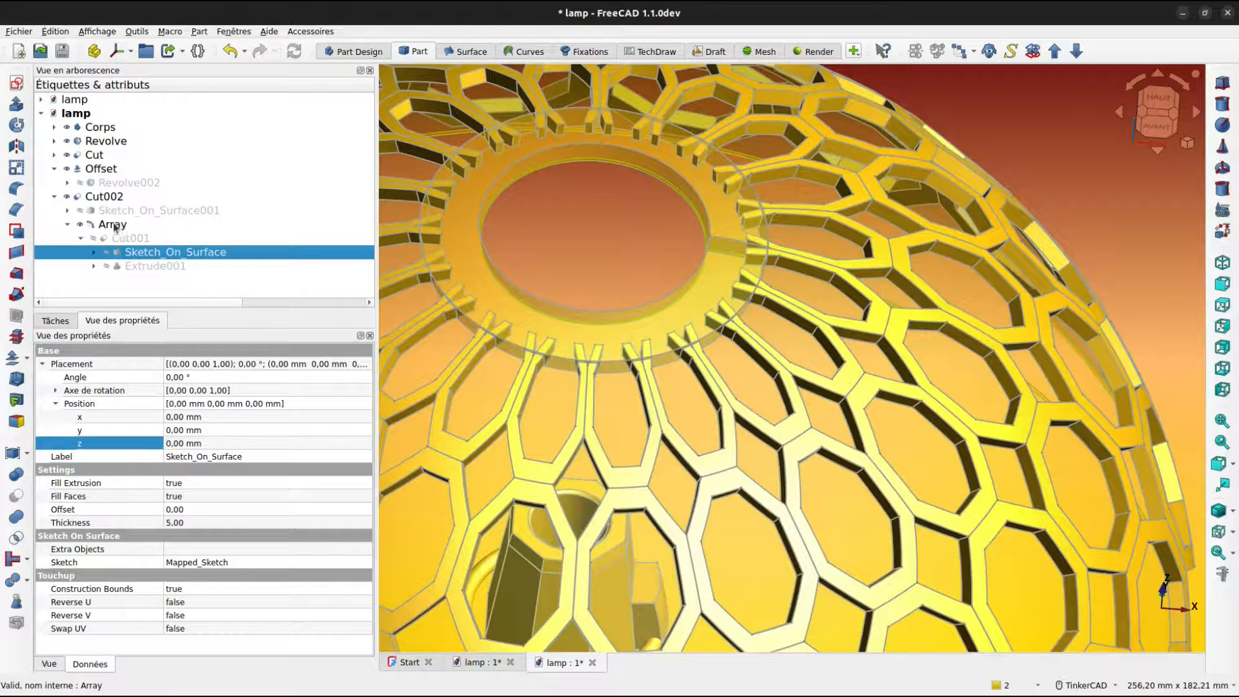
left_click(65, 225)
left_click(66, 226)
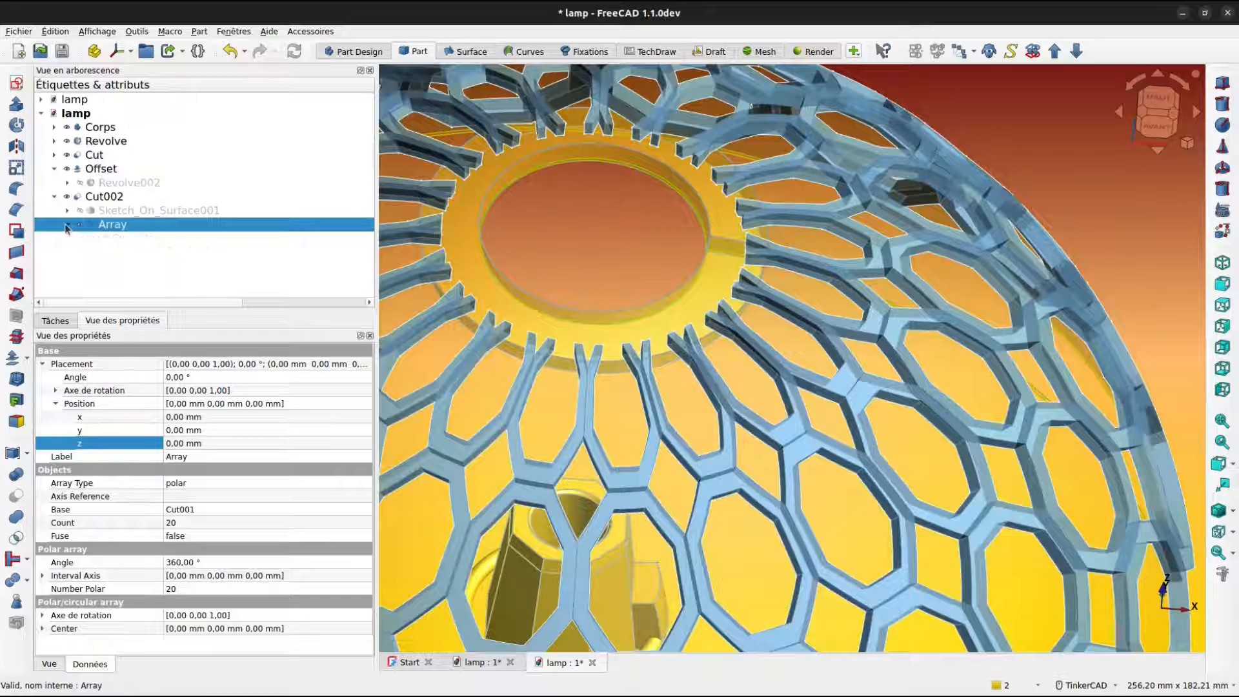
left_click(162, 254)
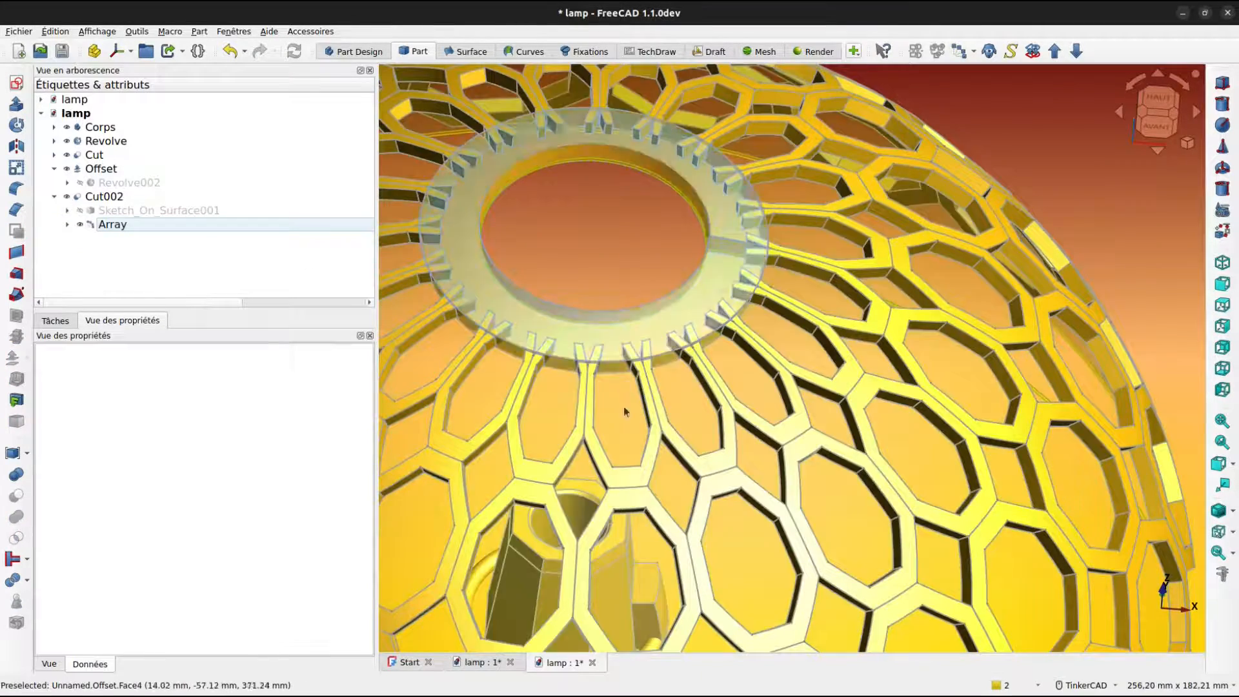
scroll(655, 315, "up", 5)
scroll(654, 314, "down", 5)
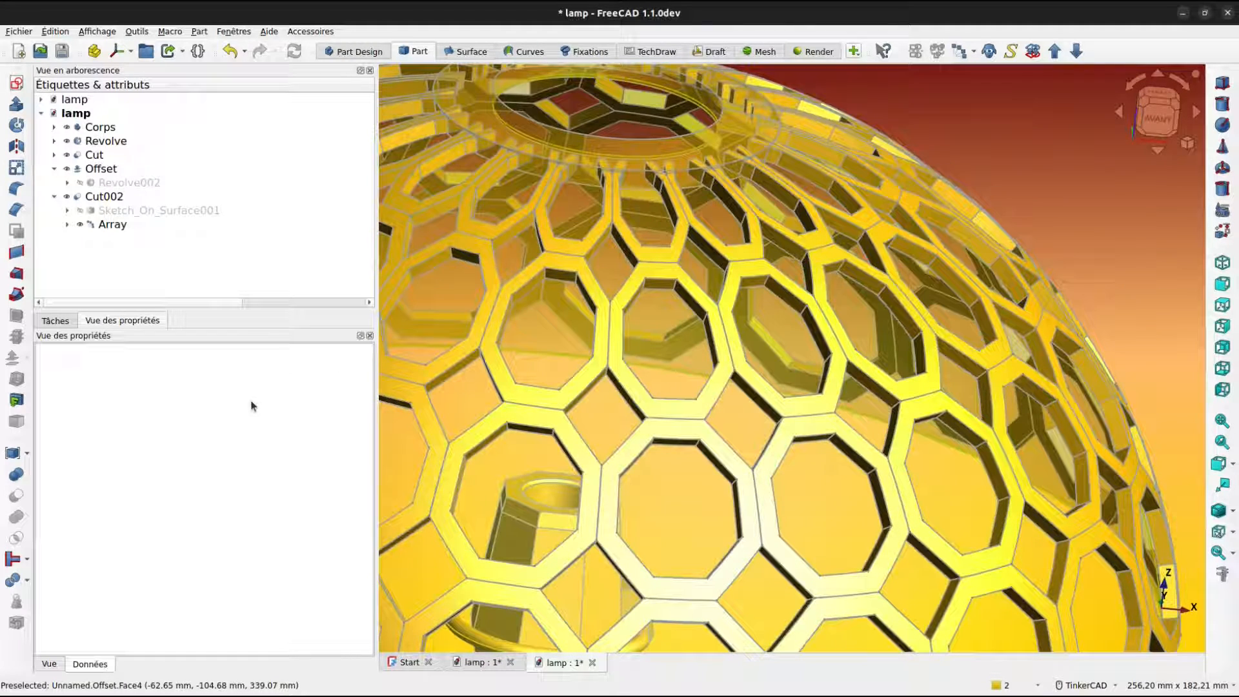
Display the model in wireframe and create a new sketch on the XZ plane.
key("Tab")
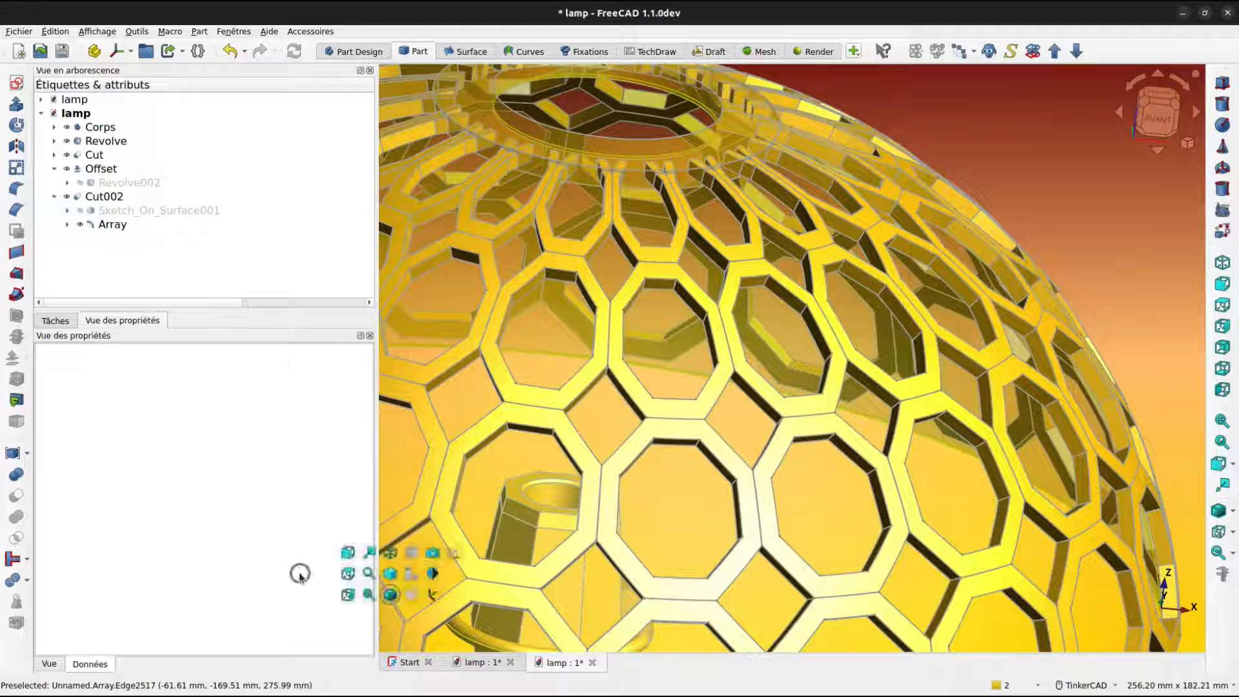
left_click(390, 573)
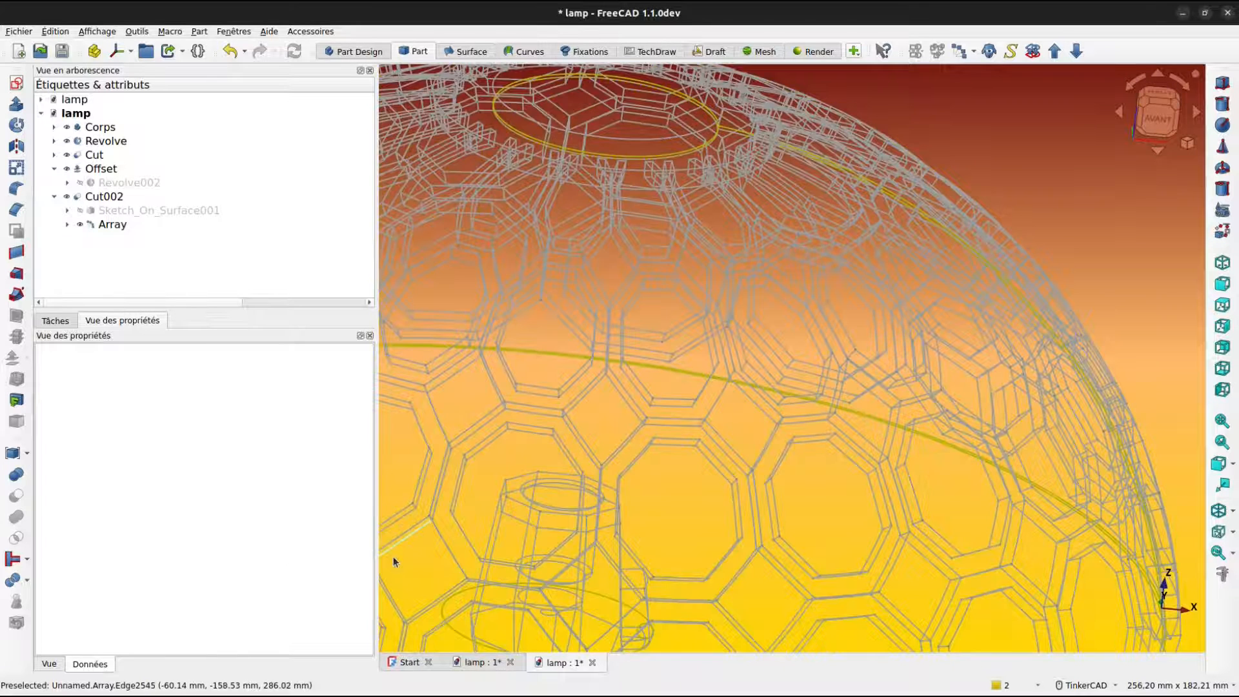
left_click(17, 82)
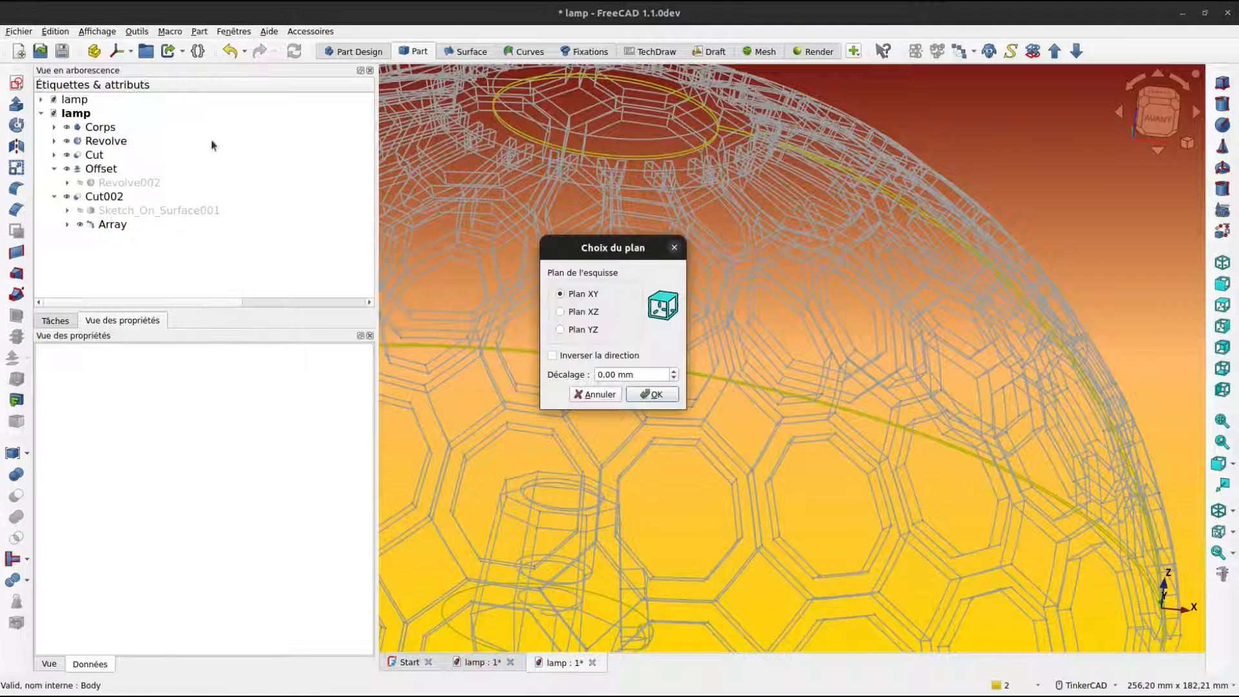
left_click(562, 312)
left_click(636, 396)
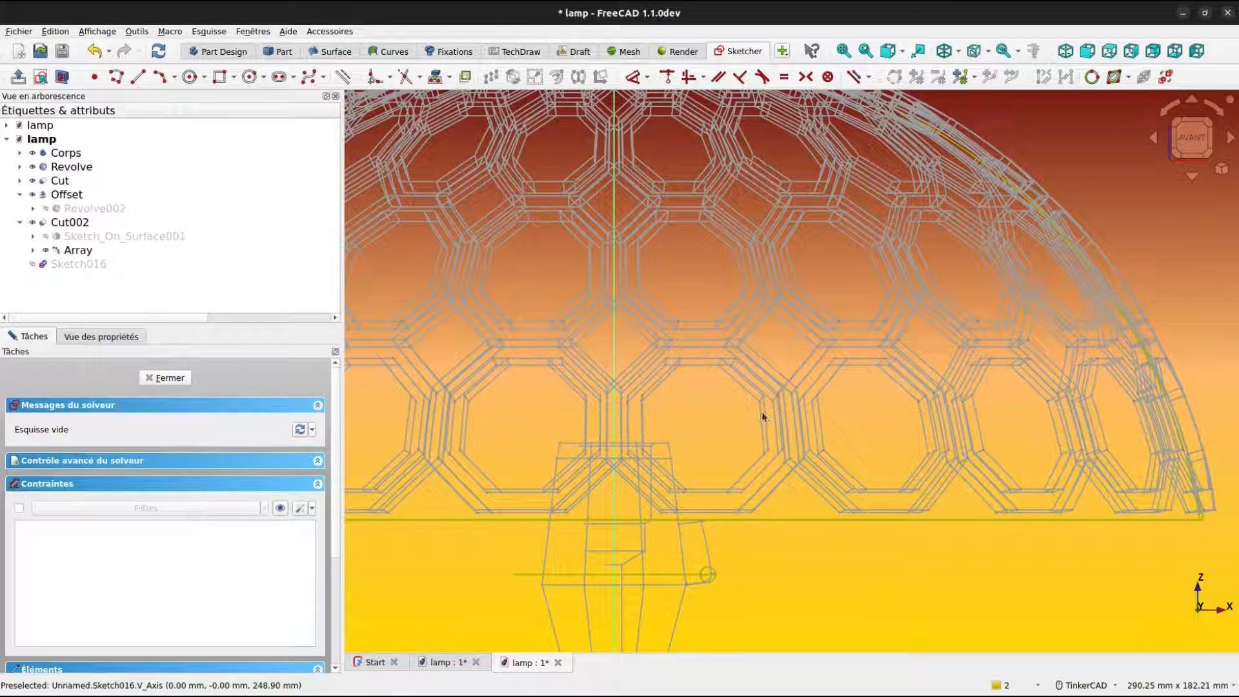
Draw a downward-sloping line about 18.2 mm long, at about -12.3°, through the section of the top band.
mouse_move(747, 413)
middle_mouse_down()
mouse_move(700, 429)
mouse_move(660, 501)
middle_mouse_up()
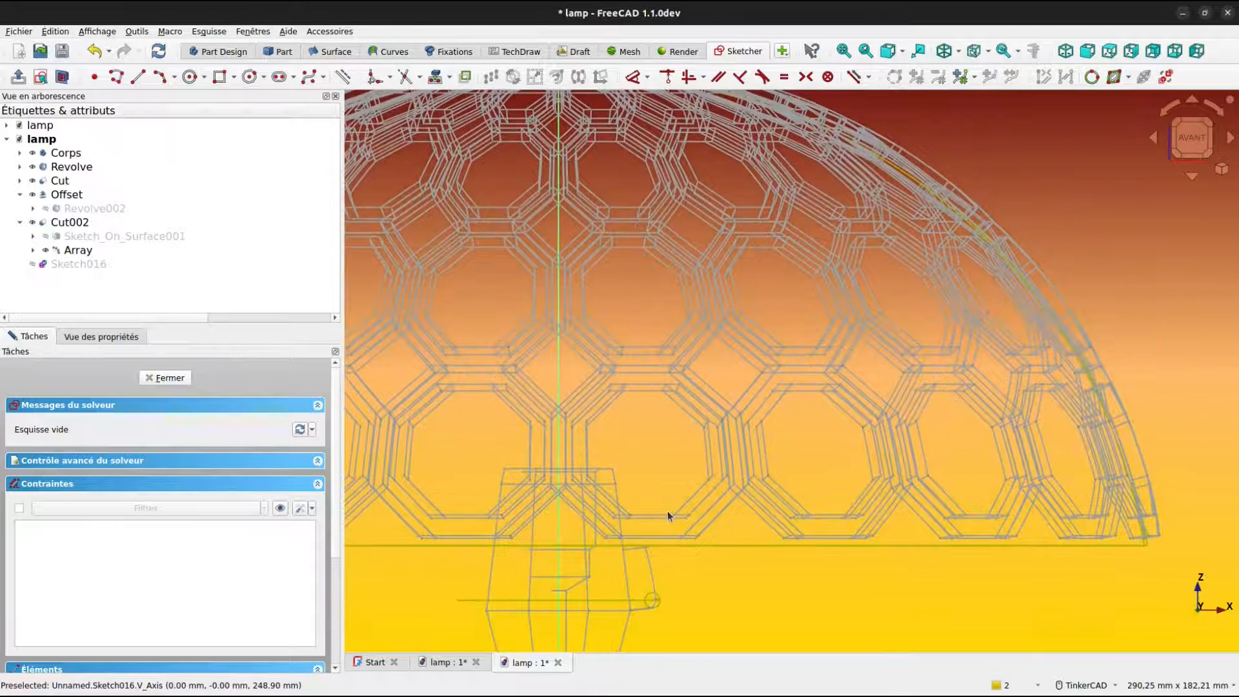
scroll(667, 510, "up", 2)
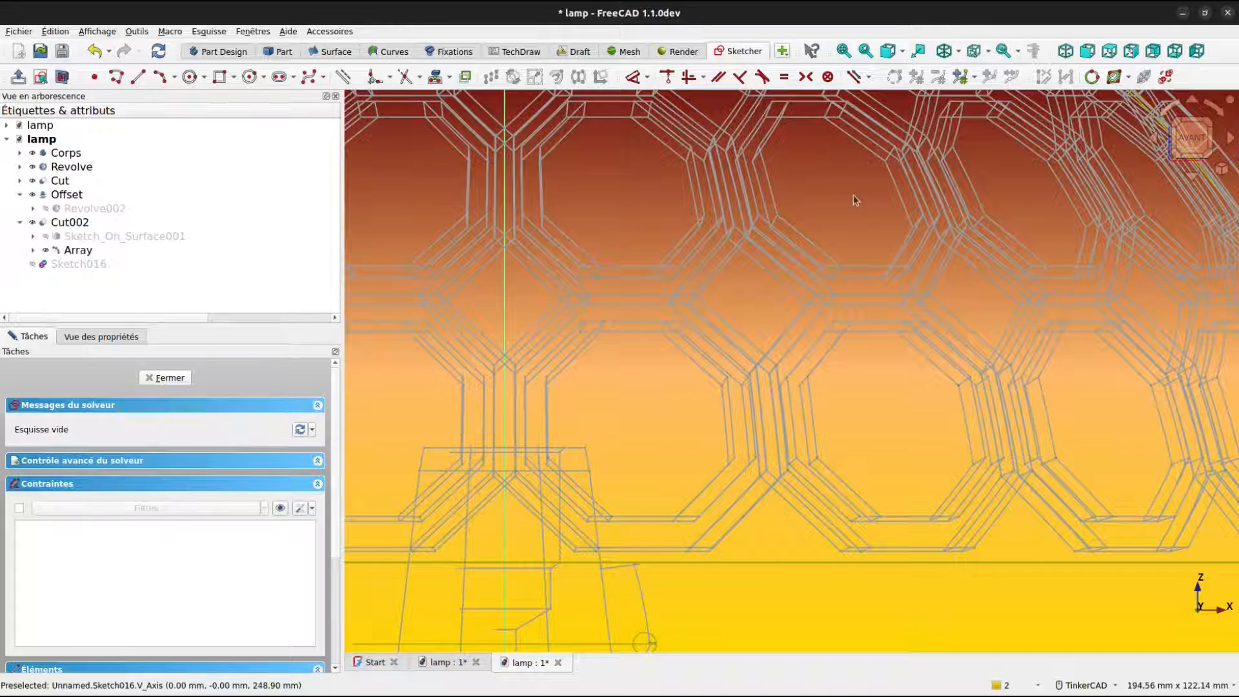
right_click_drag(855, 200, 634, 258)
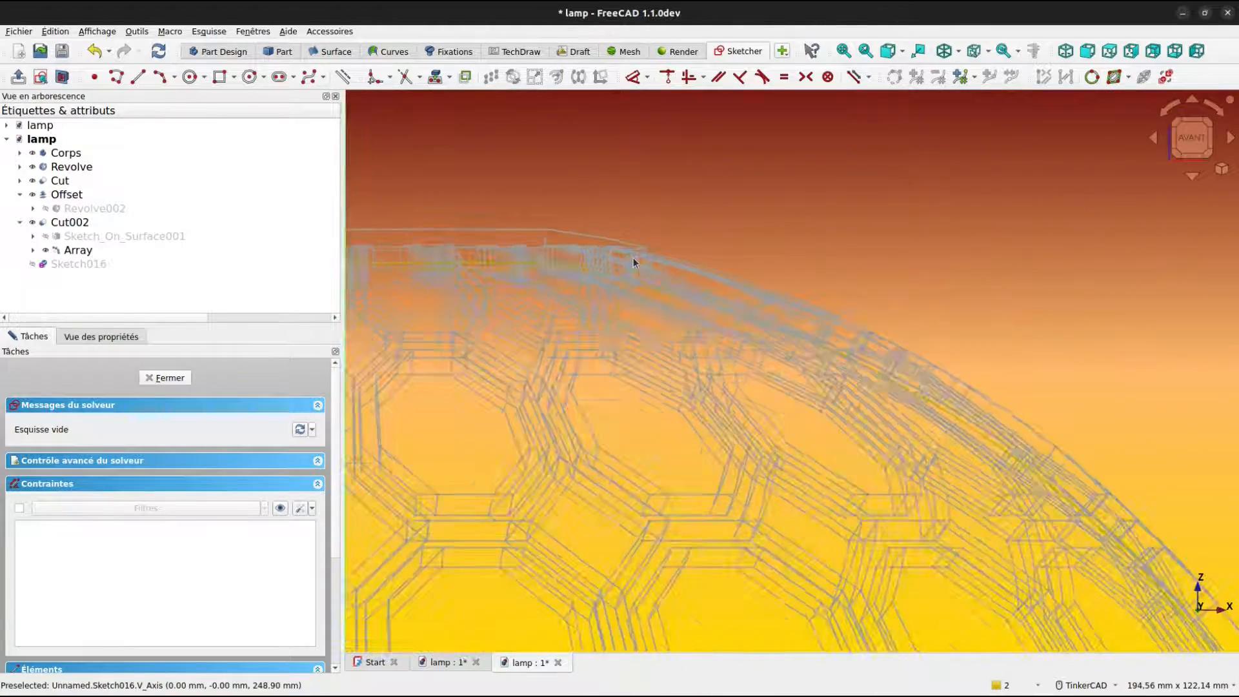
scroll(633, 258, "up", 3)
mouse_move(615, 292)
middle_mouse_down()
mouse_move(721, 391)
mouse_move(723, 434)
middle_mouse_up()
scroll(679, 385, "up", 2)
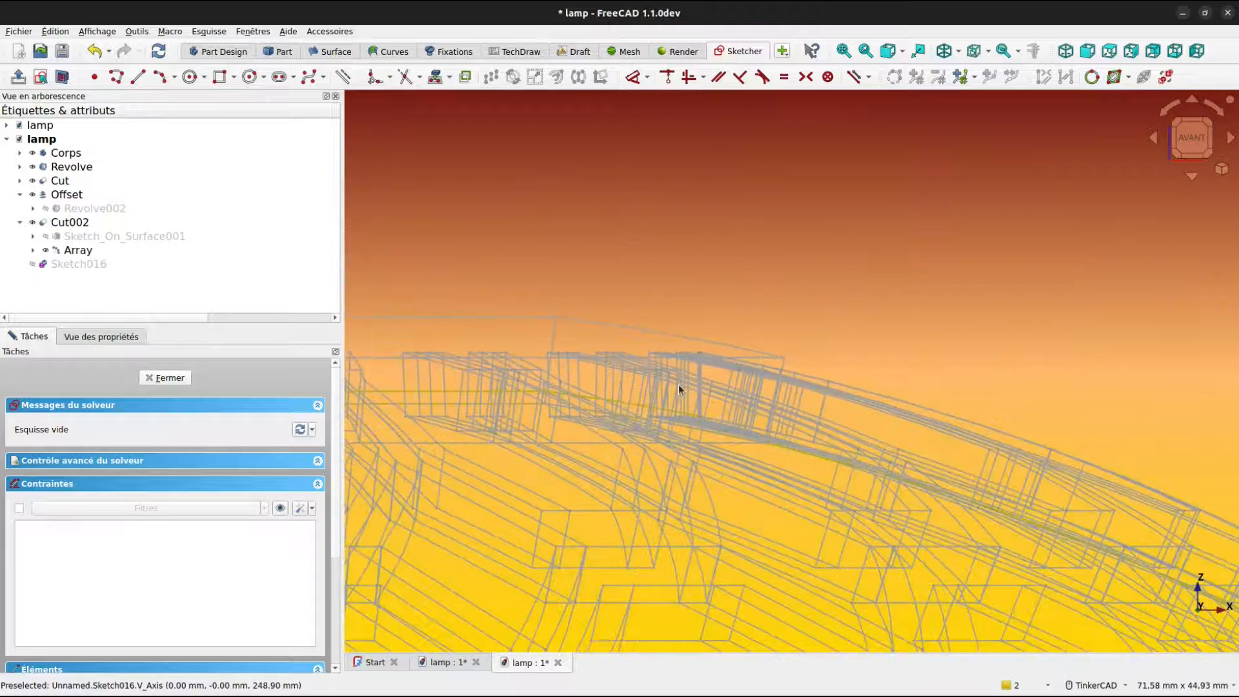
scroll(679, 385, "up", 1)
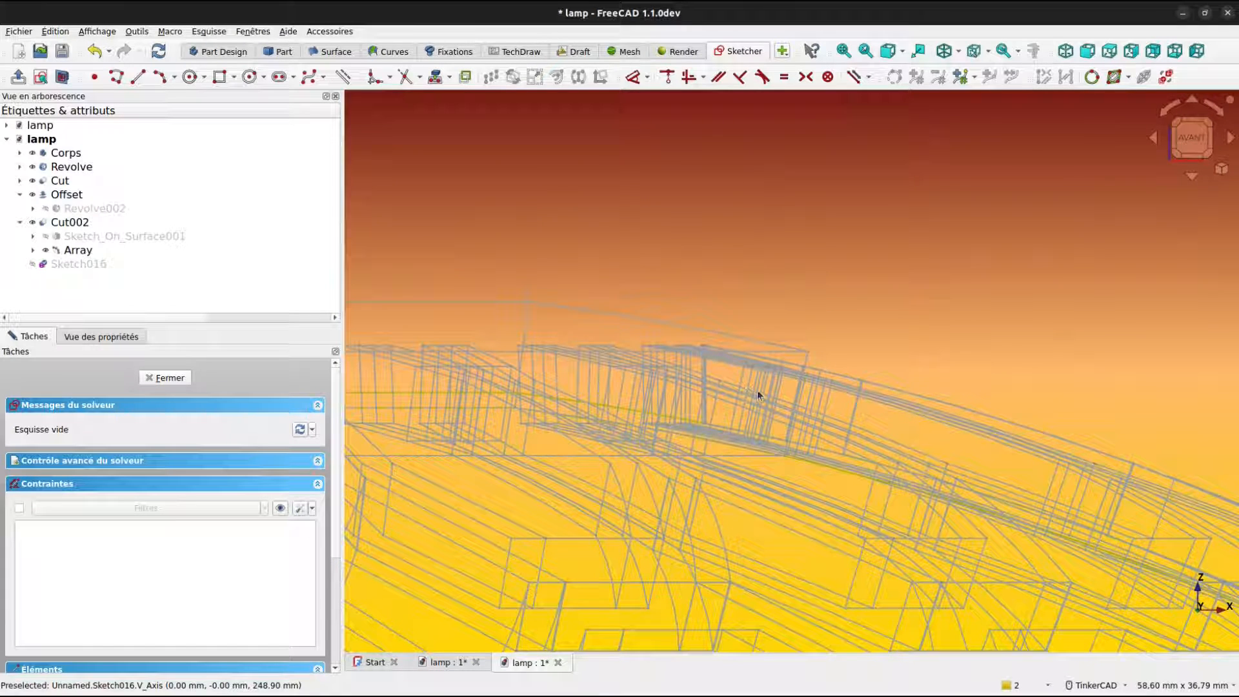
left_click(138, 78)
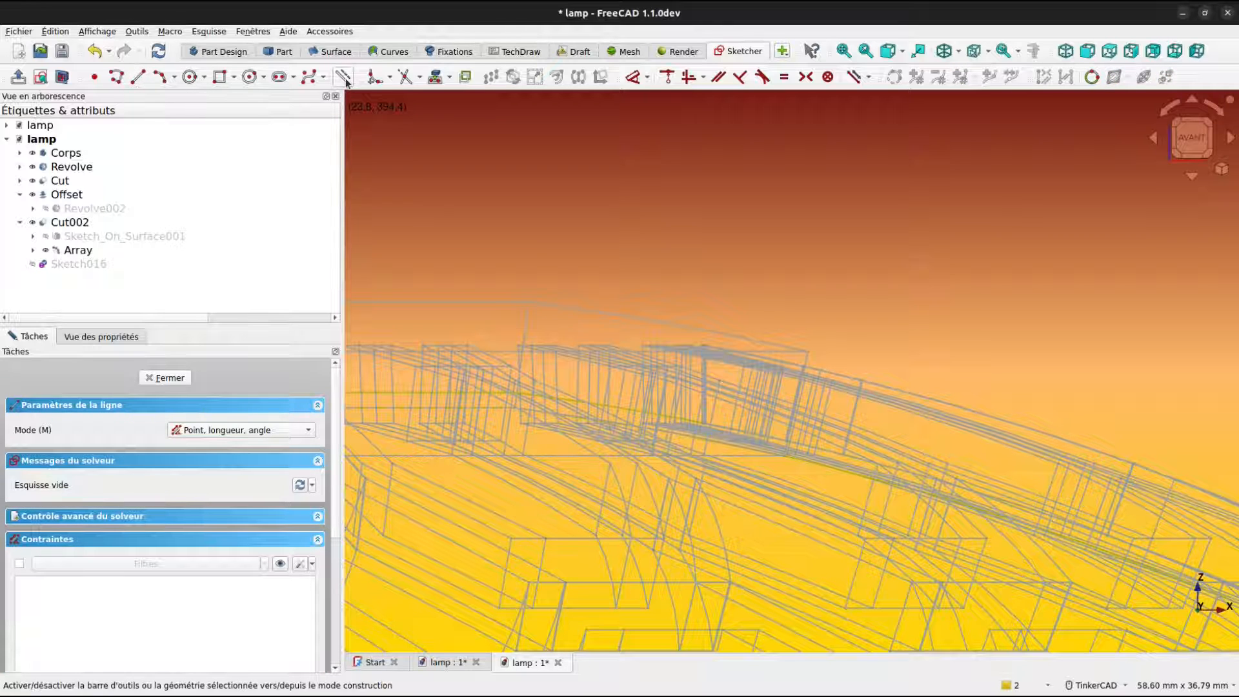
scroll(660, 318, "up", 2)
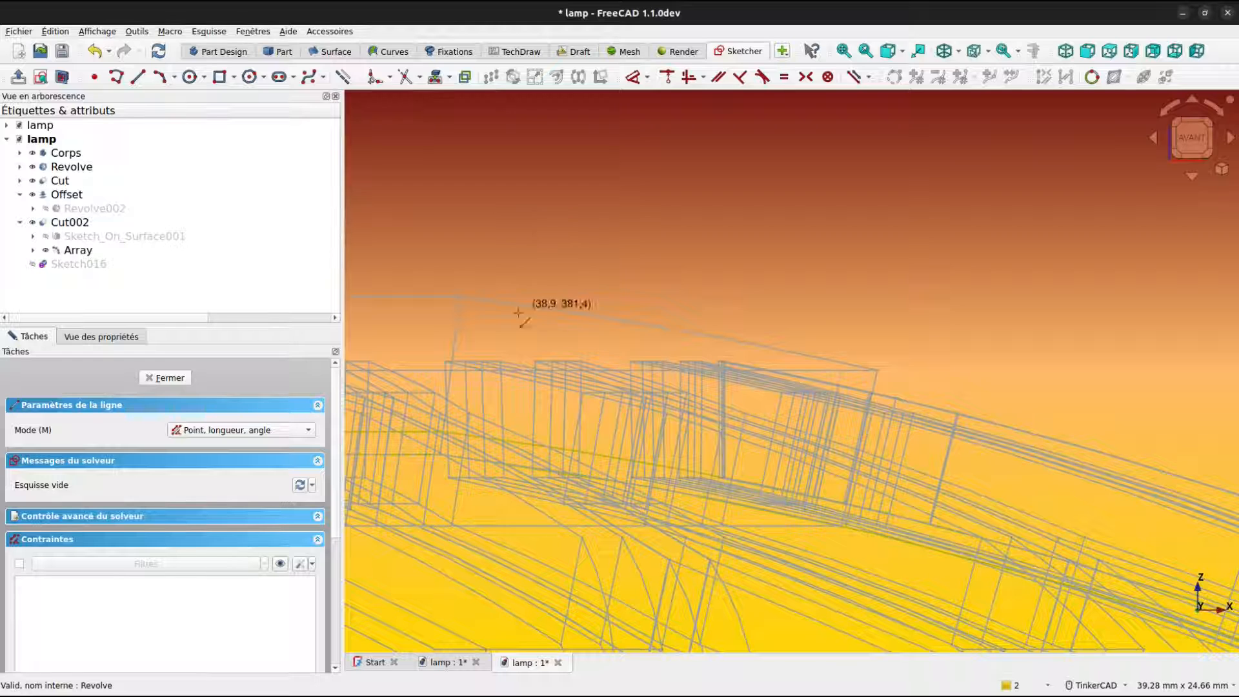
left_click(452, 362)
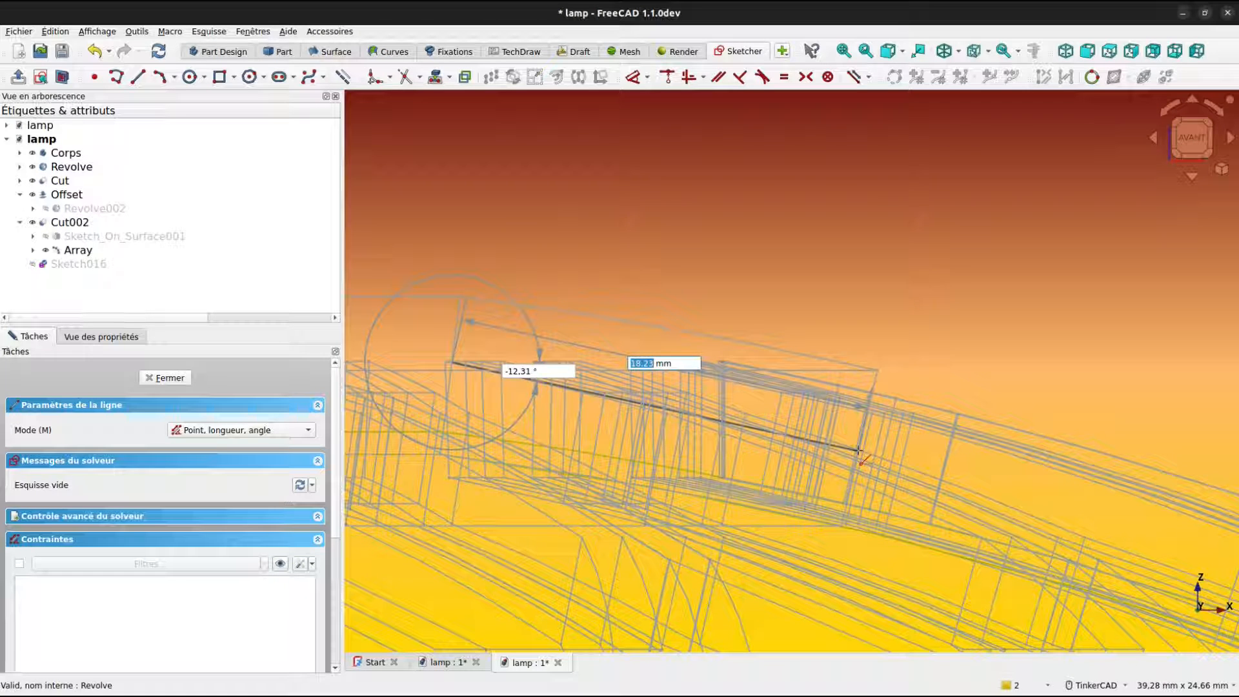
left_click(859, 450)
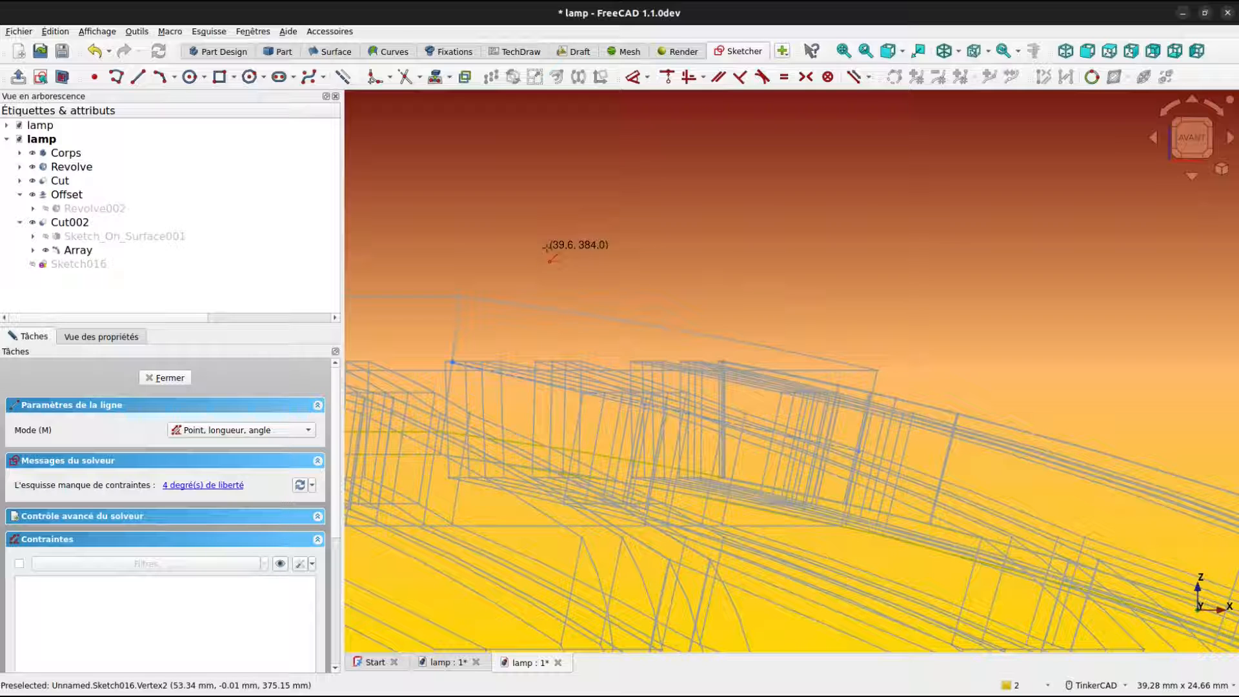
right_click(542, 251)
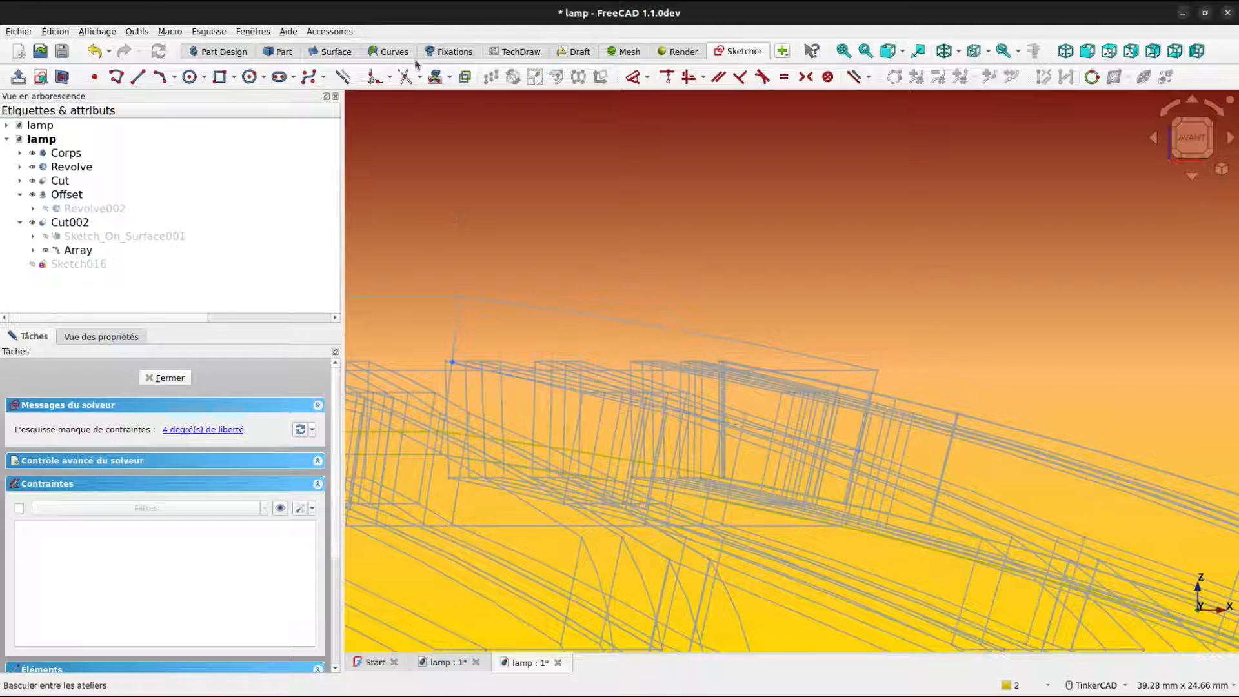
Apply lock constraints to both endpoints of the sloping line to fully constrain the sketch.
left_click(216, 33)
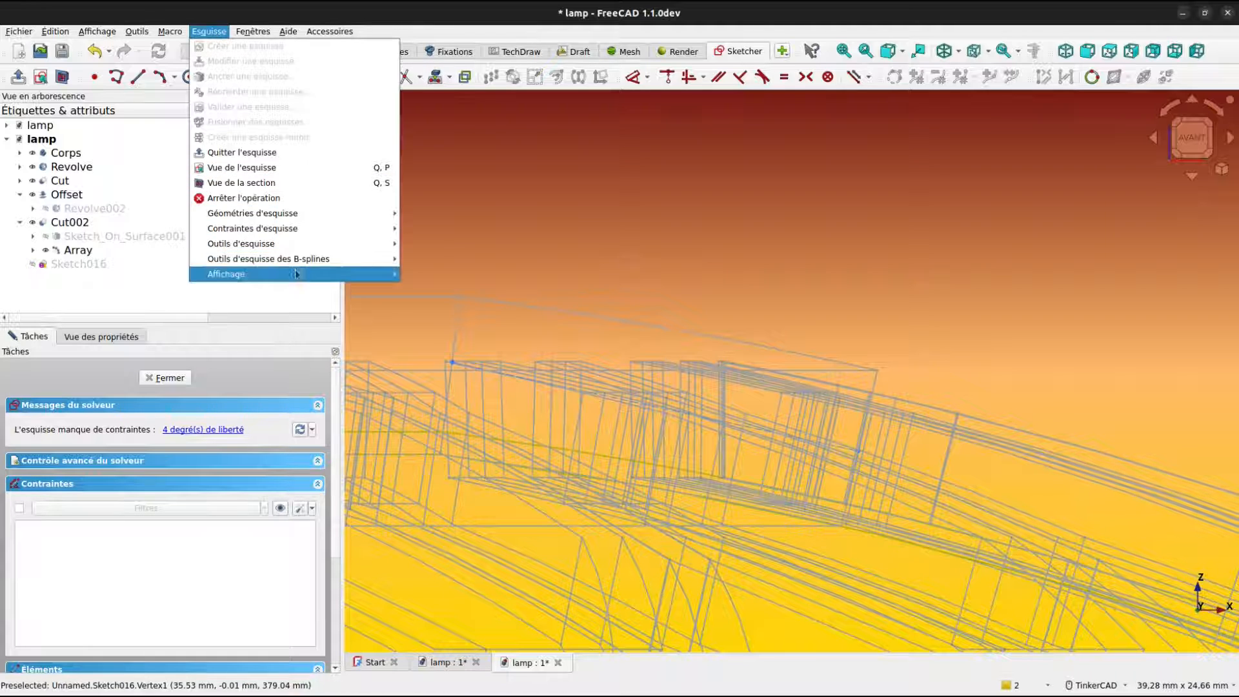
mouse_move(371, 213)
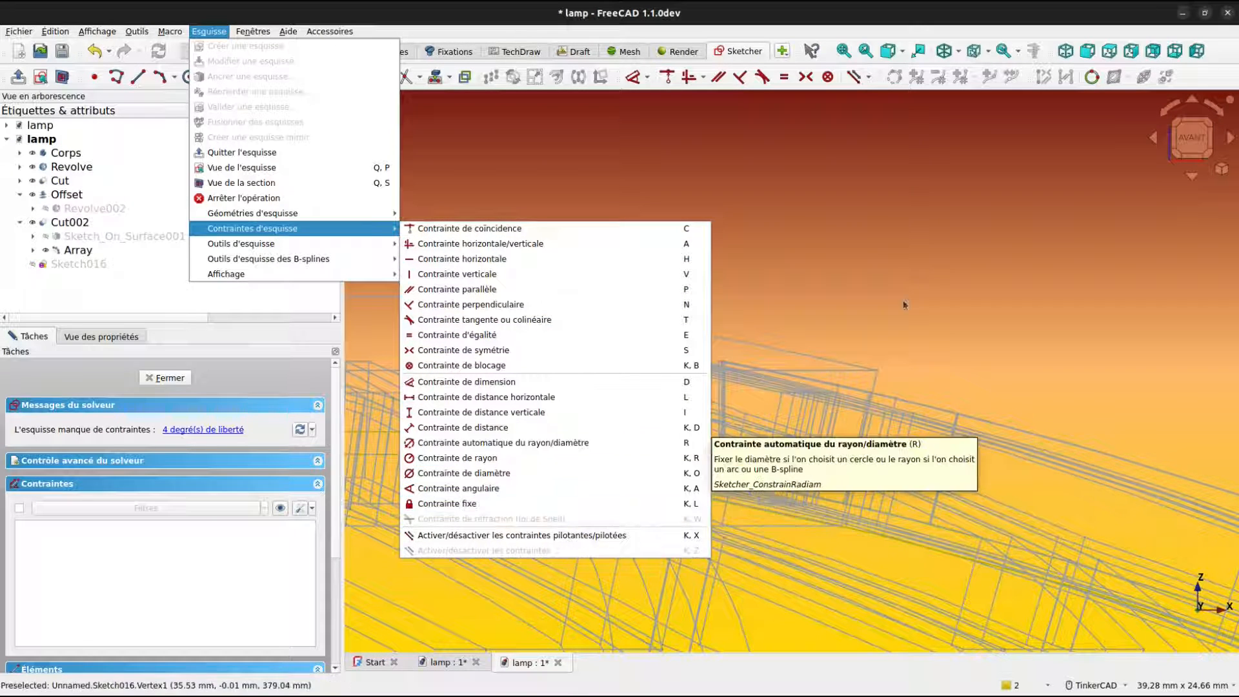
left_click(944, 243)
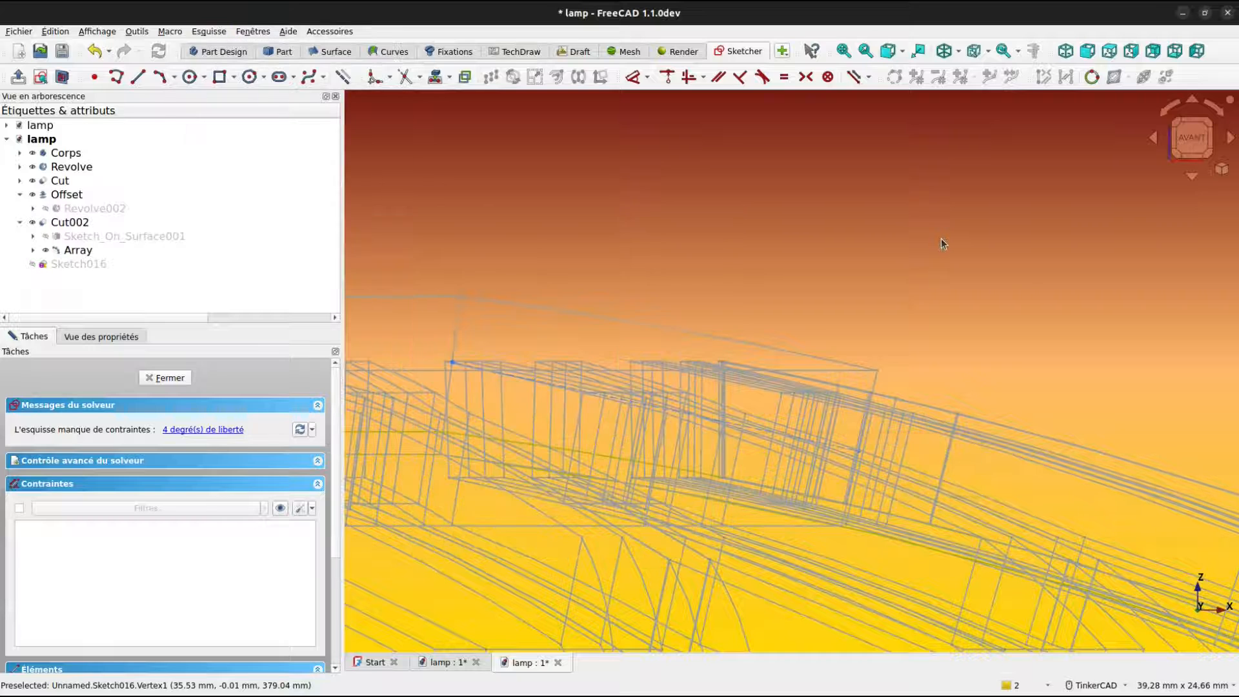
left_click(451, 364)
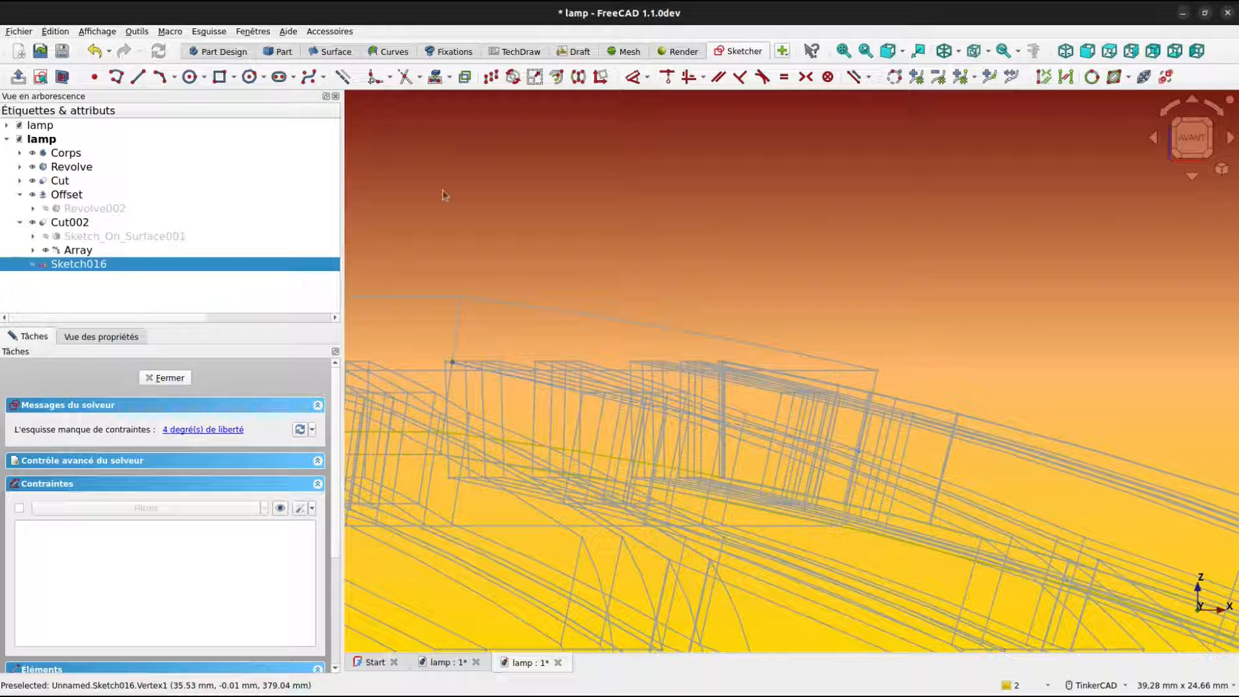
key("k")
key("l")
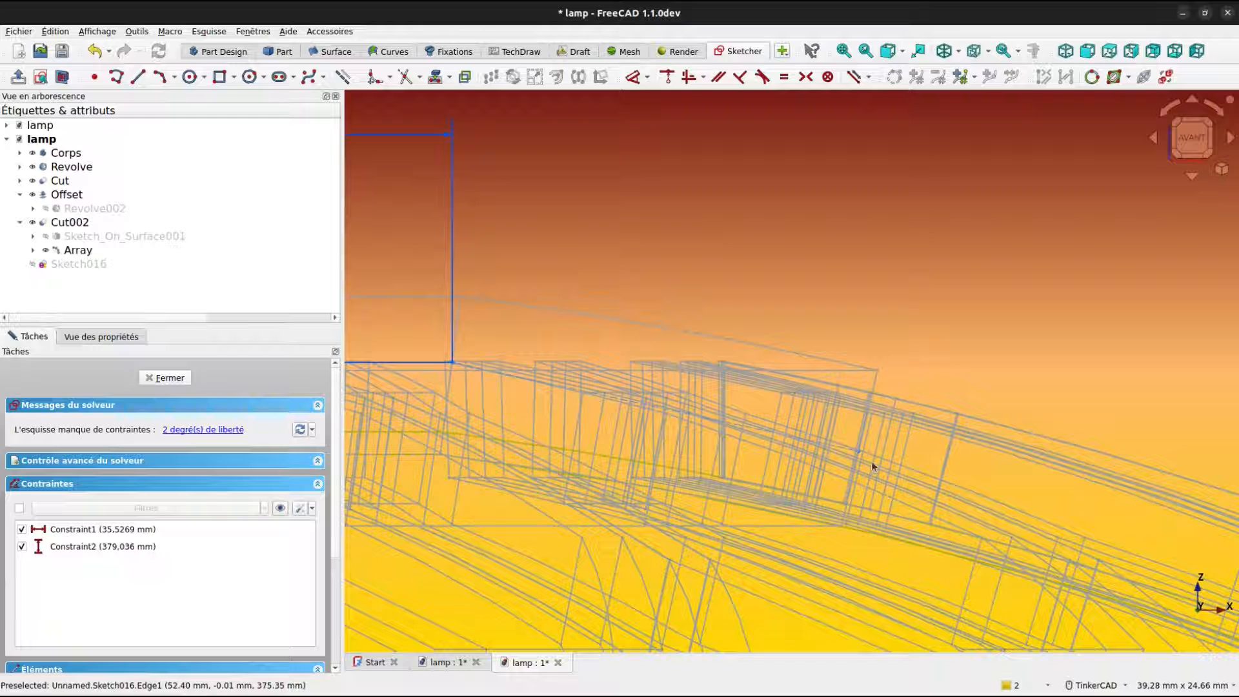
left_click(857, 454)
key("k")
key("l")
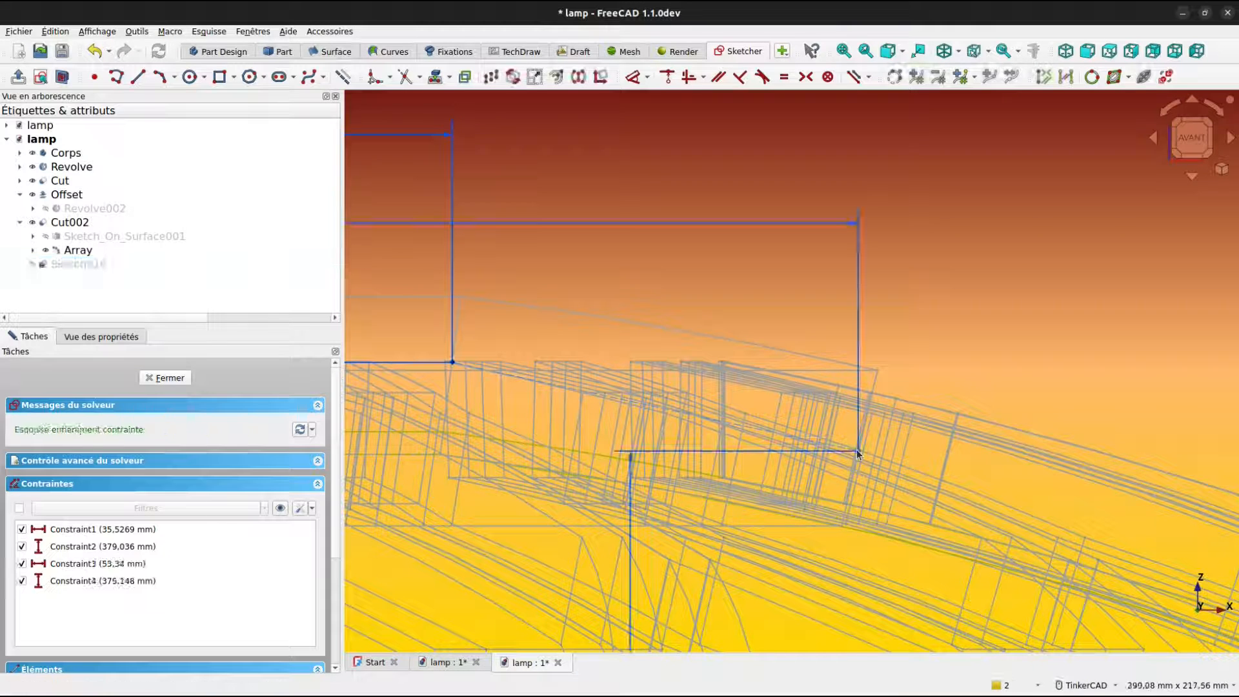
Reposition the vertical dimensions of the two line endpoints outside the lampshade so they are readable.
scroll(850, 373, "down", 2)
scroll(849, 373, "down", 3)
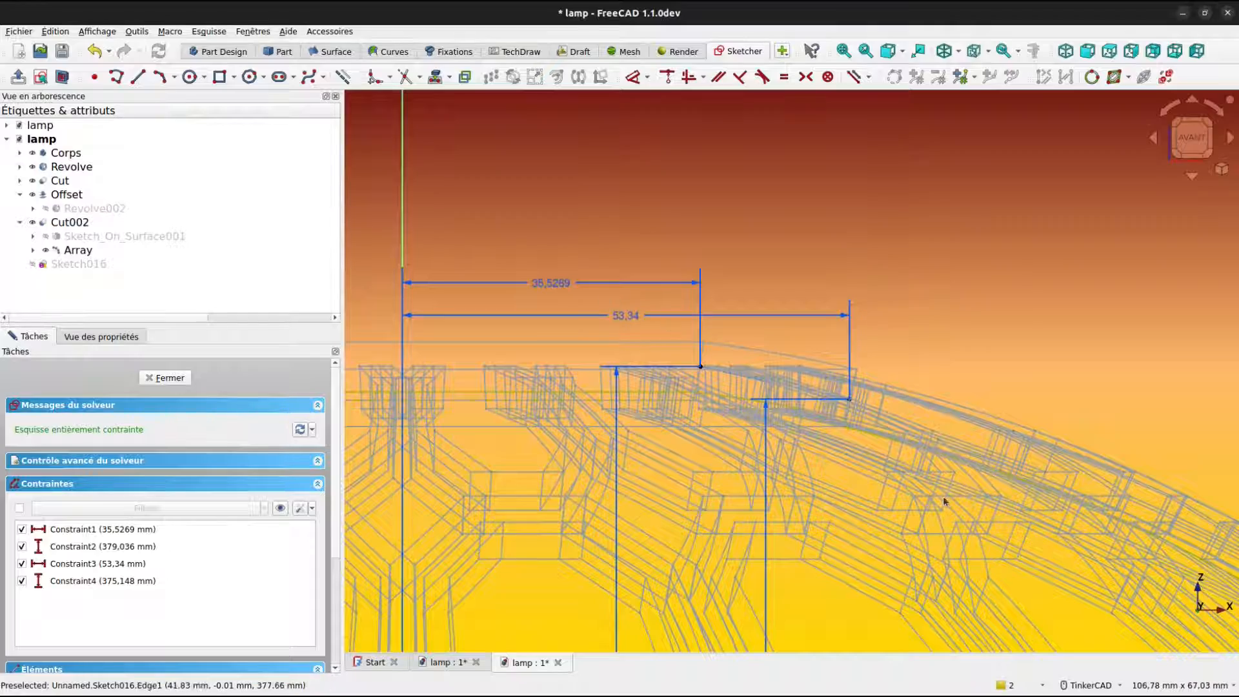
middle_click_drag(943, 497, 939, 94)
middle_click_drag(895, 239, 866, 122)
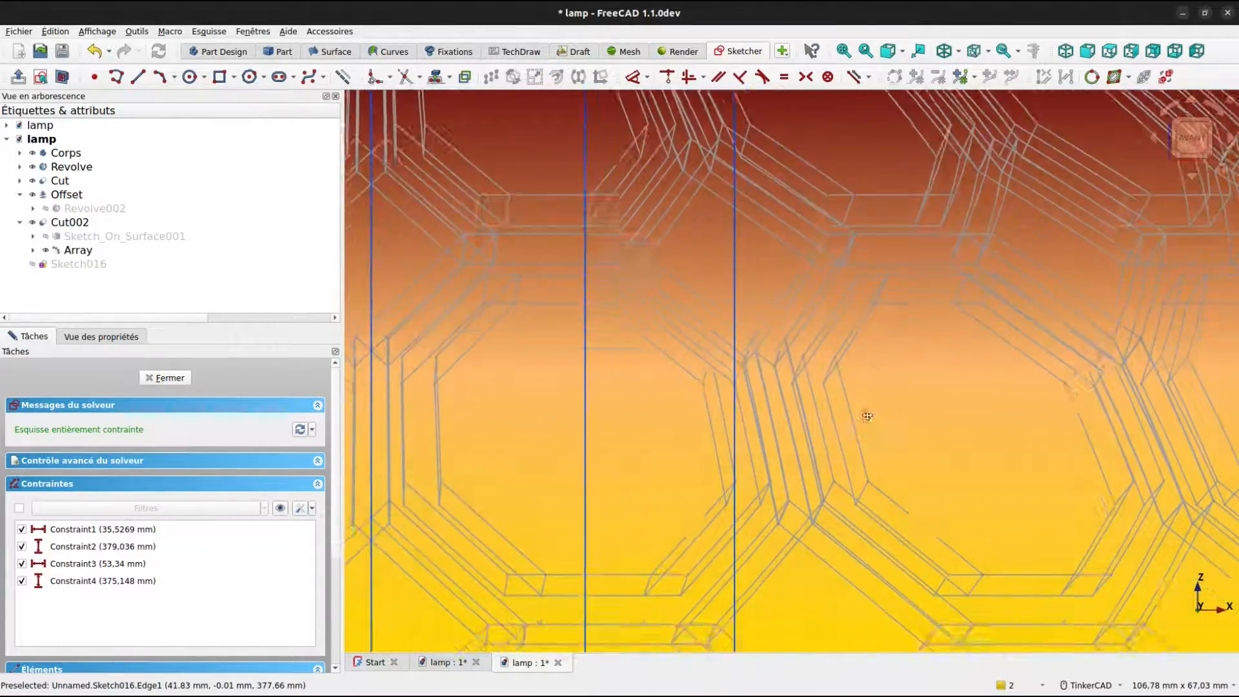
scroll(892, 344, "down", 4)
mouse_move(909, 419)
middle_mouse_down()
mouse_move(861, 516)
mouse_move(883, 180)
mouse_move(872, 84)
middle_mouse_up()
scroll(830, 344, "down", 1)
left_click_drag(822, 339, 1162, 328)
scroll(962, 327, "down", 3)
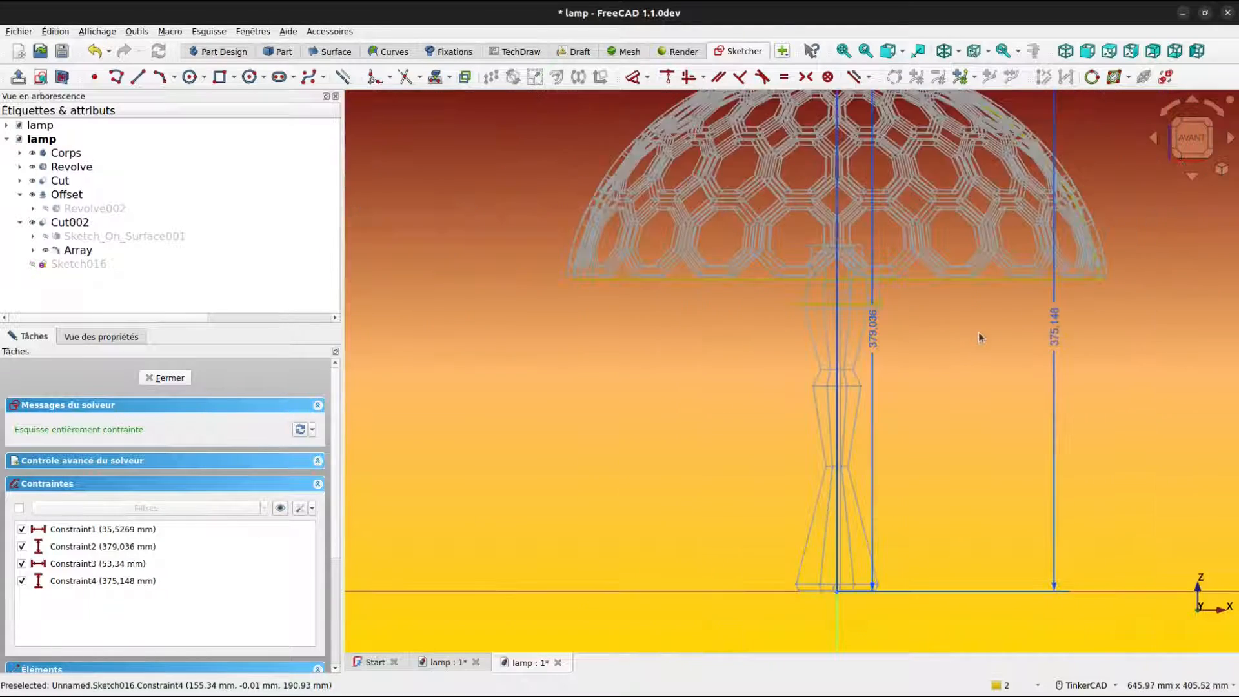
mouse_move(982, 338)
middle_mouse_down()
mouse_move(921, 384)
mouse_move(728, 442)
mouse_move(796, 429)
middle_mouse_up()
left_click_drag(796, 431, 875, 426)
left_click_drag(612, 430, 877, 429)
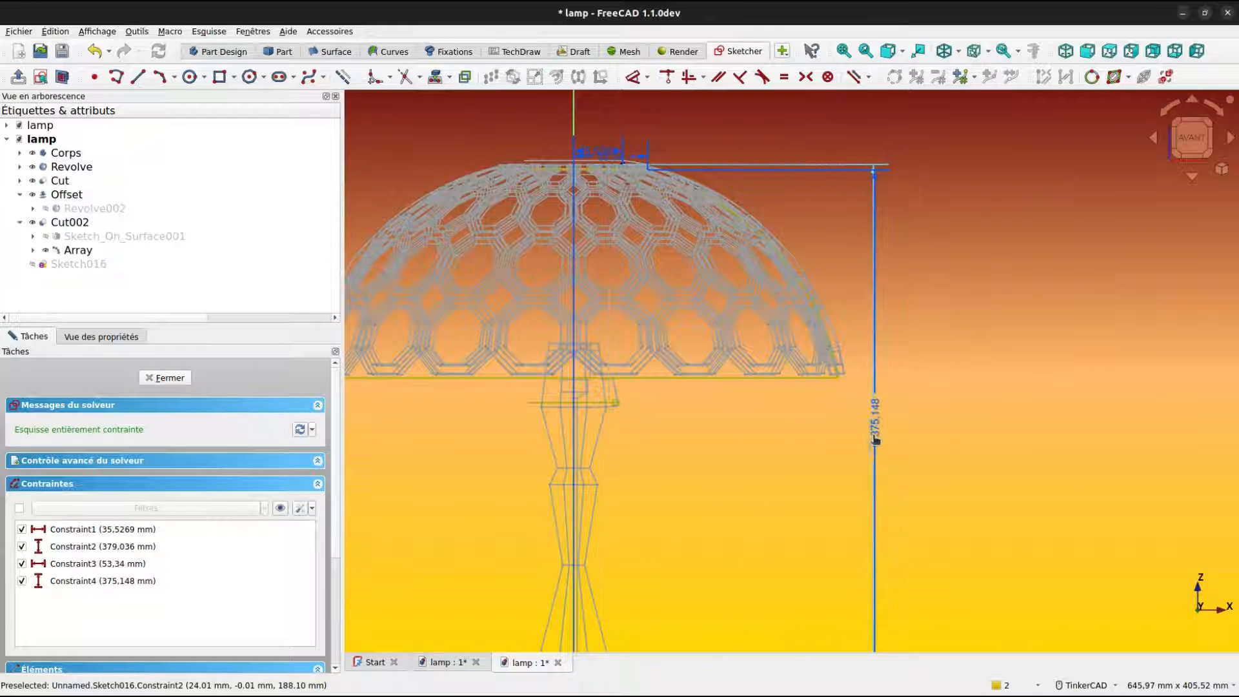
Project the short sloping edge of the lamp stem's cut, just below the lampshade's lower rim, into the sketch as external geometry.
middle_click_drag(716, 448, 733, 490)
scroll(607, 452, "up", 4)
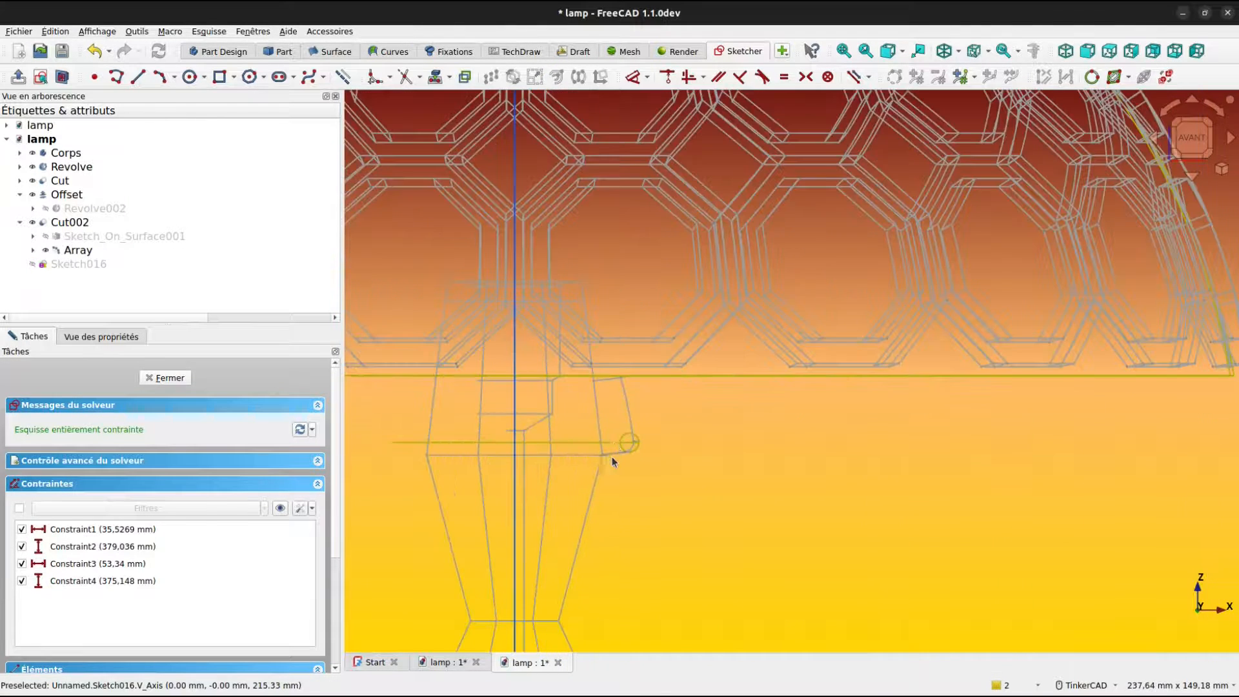
scroll(619, 413, "up", 3)
middle_click_drag(683, 417, 734, 455)
scroll(690, 417, "up", 2)
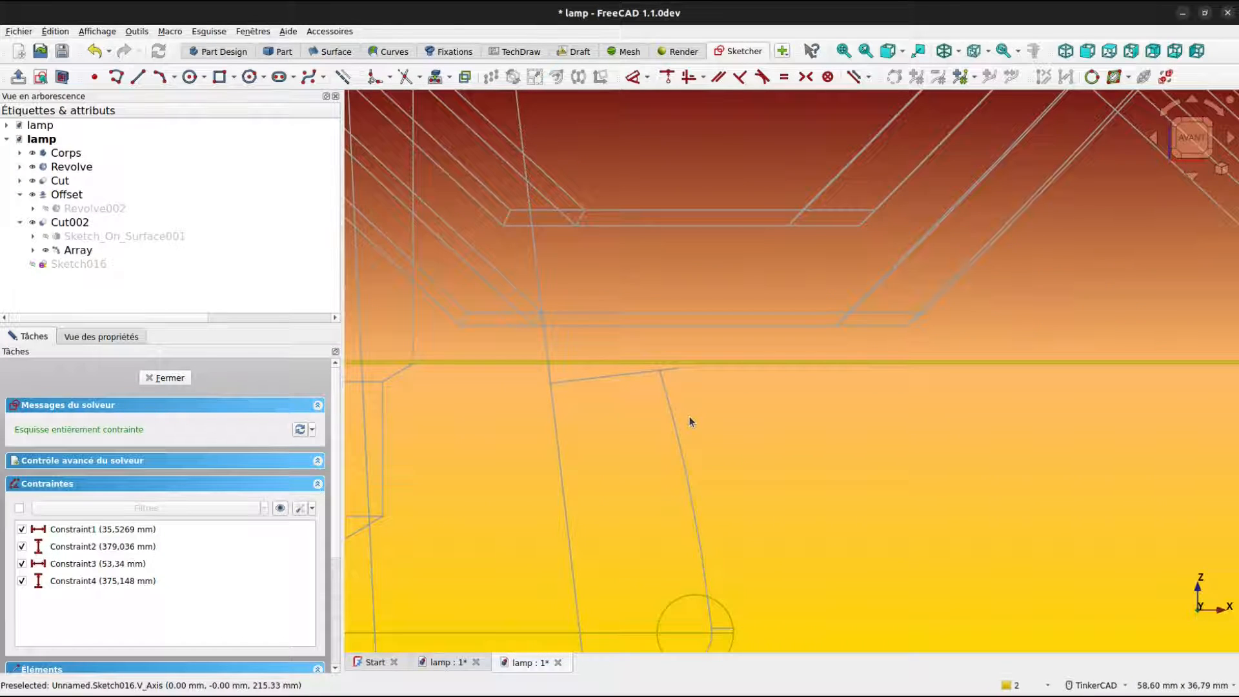
left_click(434, 82)
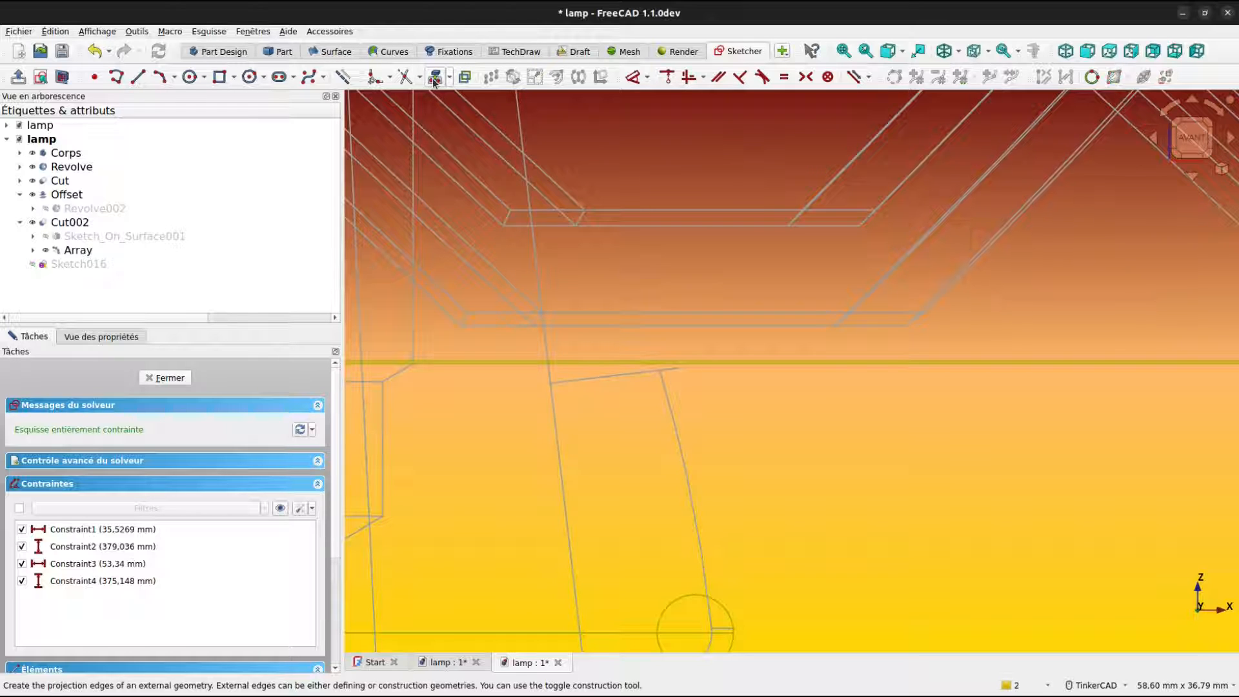
left_click(597, 376)
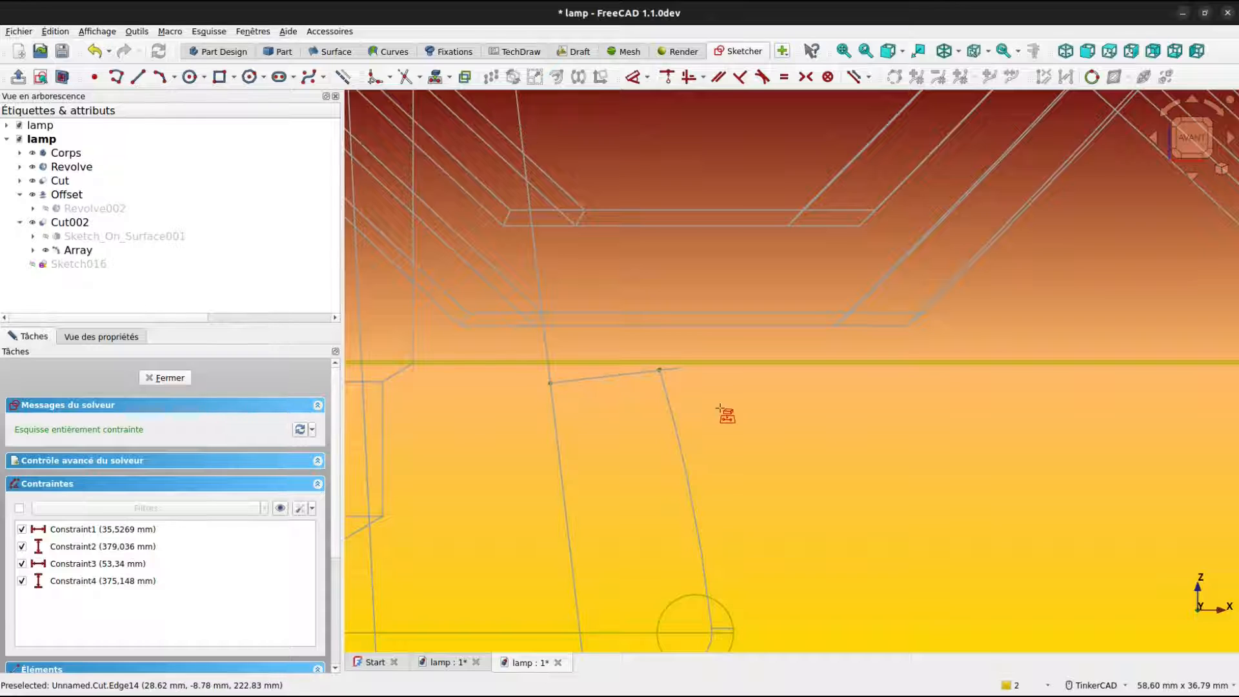
Draw a line about 7.6 mm long at about 8.2° just below the projected edge, from the stem's side to the curved edge.
left_click(137, 77)
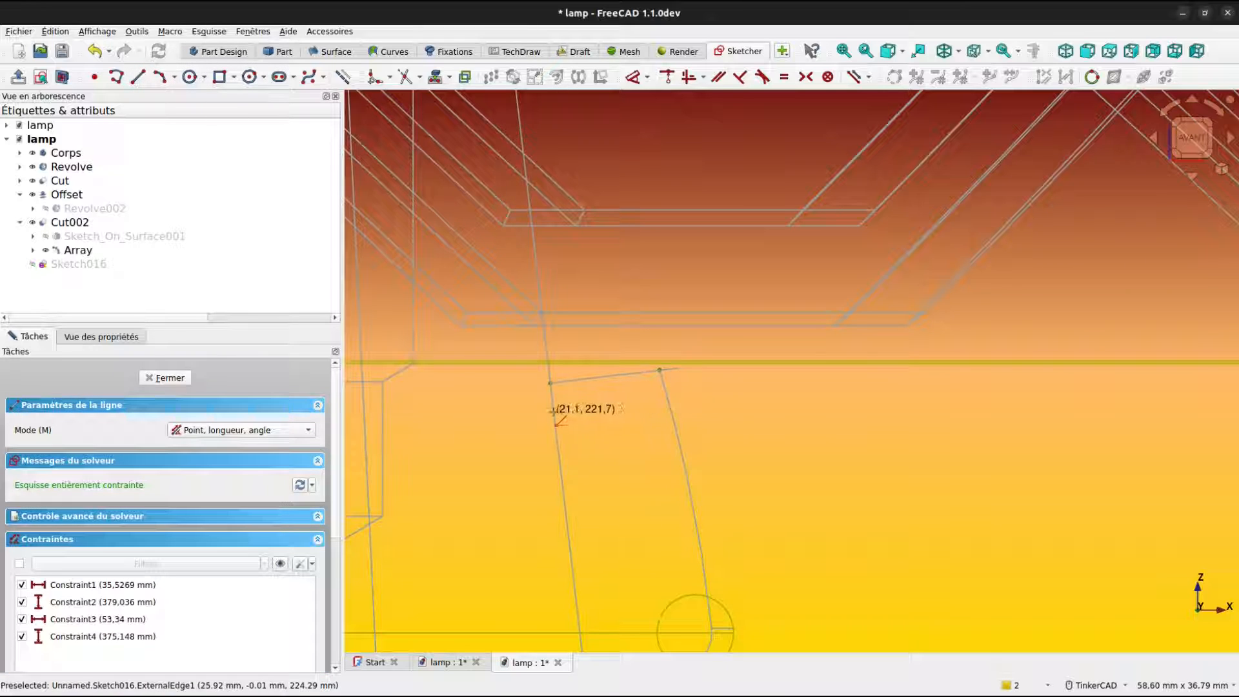
left_click(553, 411)
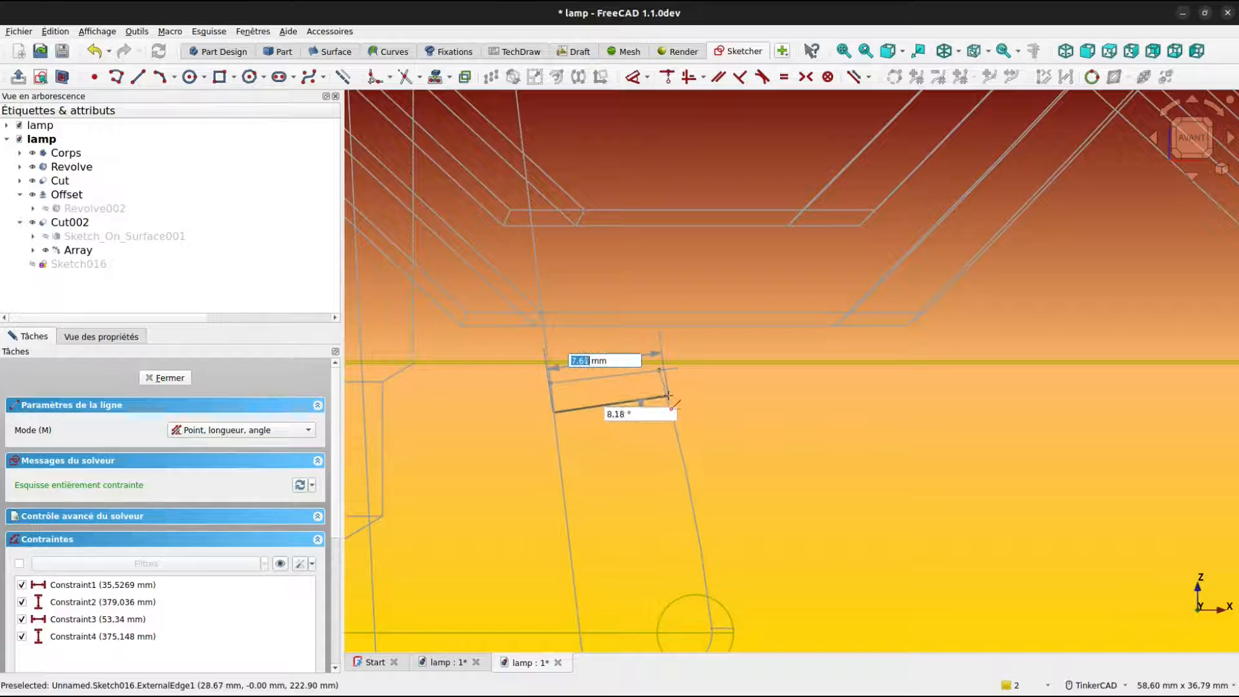
left_click(669, 396)
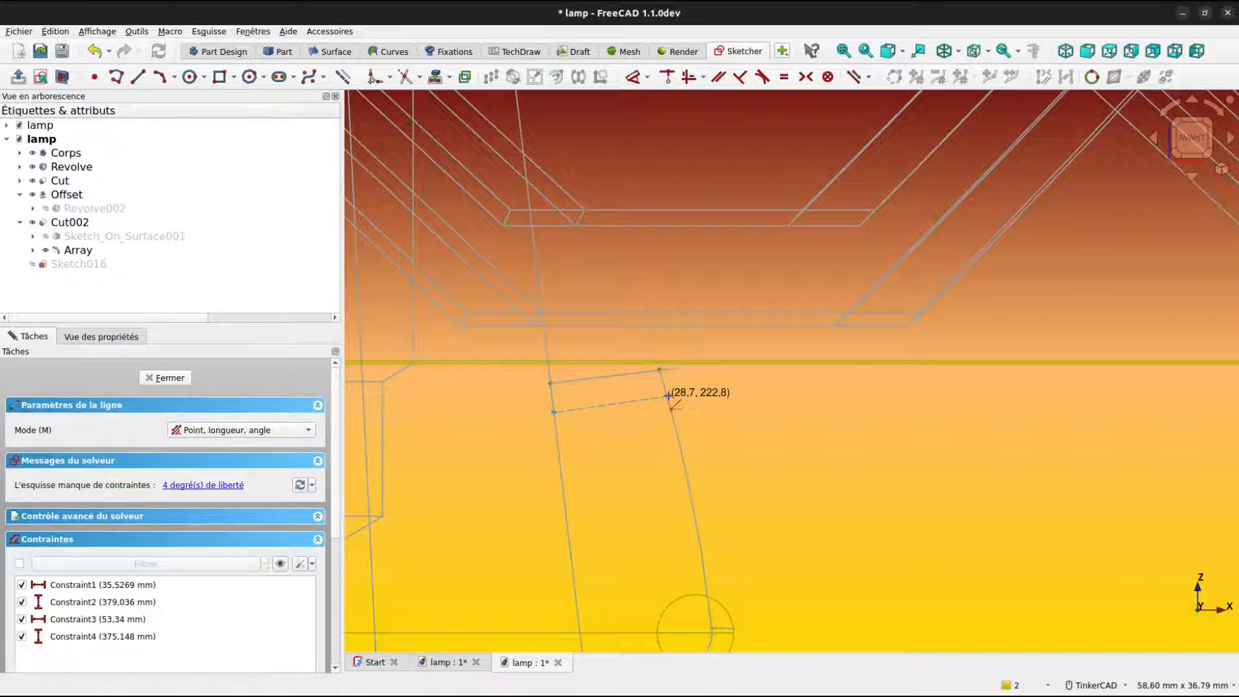
Set a 2 mm vertical distance between the inner endpoint of the new line and the inner end of the projected edge.
left_click(639, 78)
left_click(551, 411)
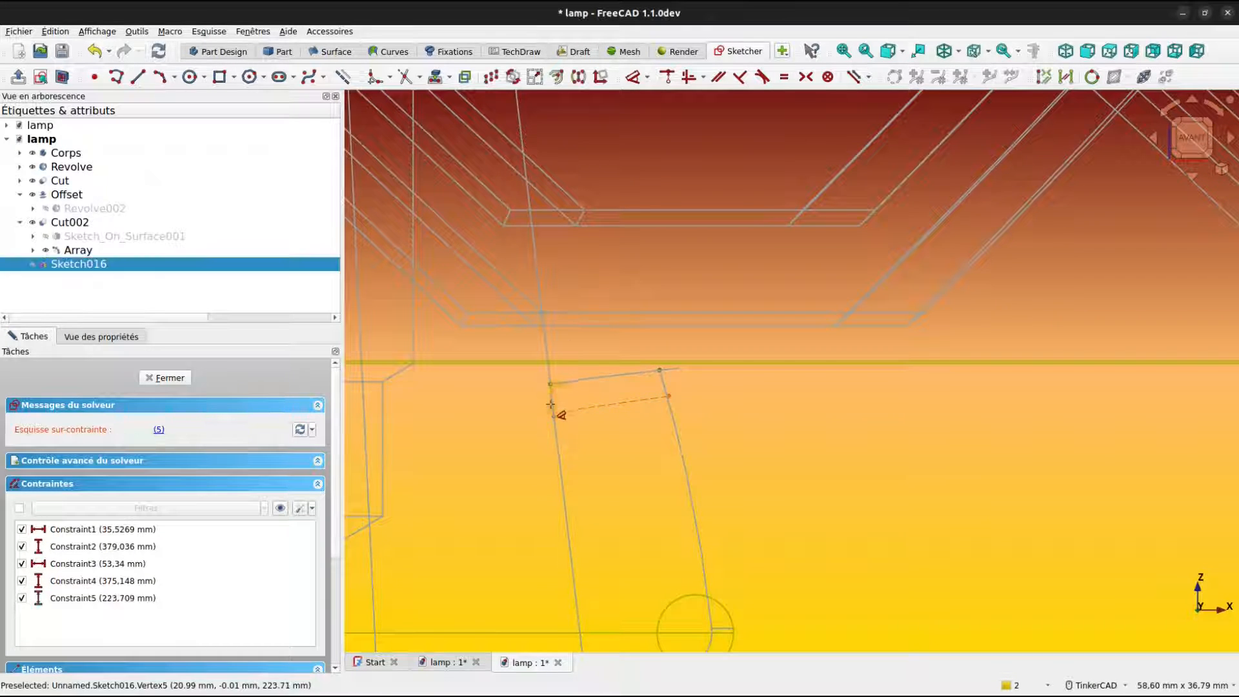
left_click(550, 384)
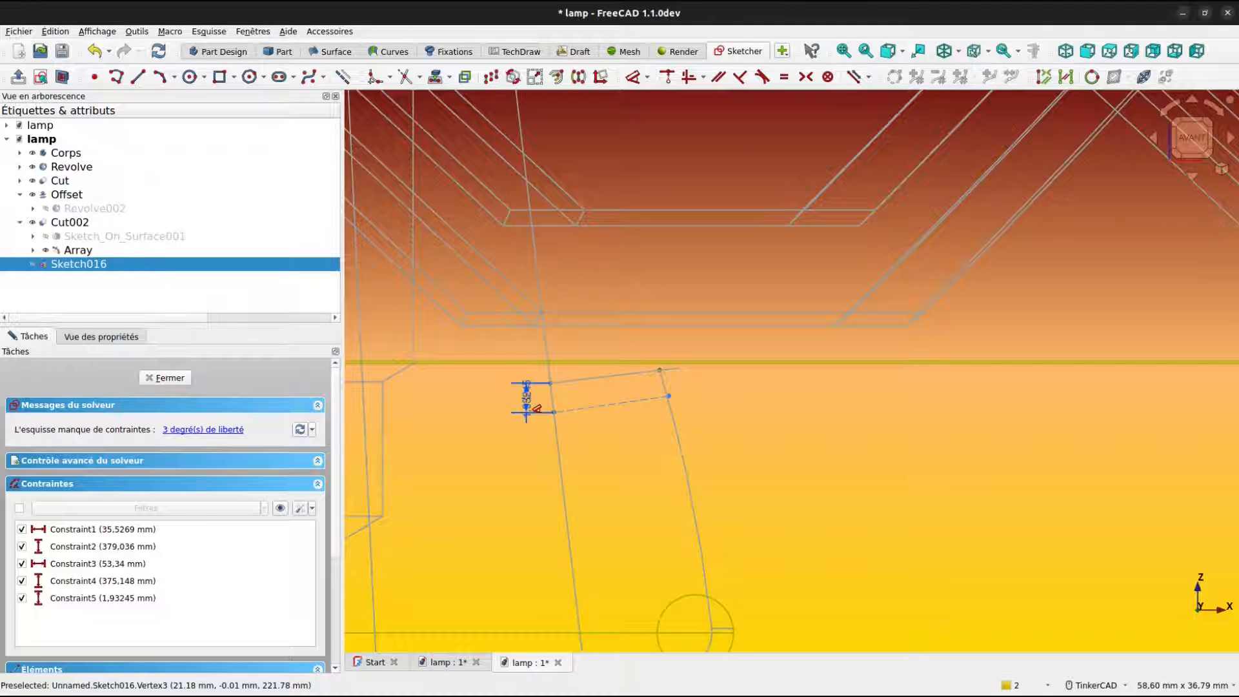
double_click(527, 387)
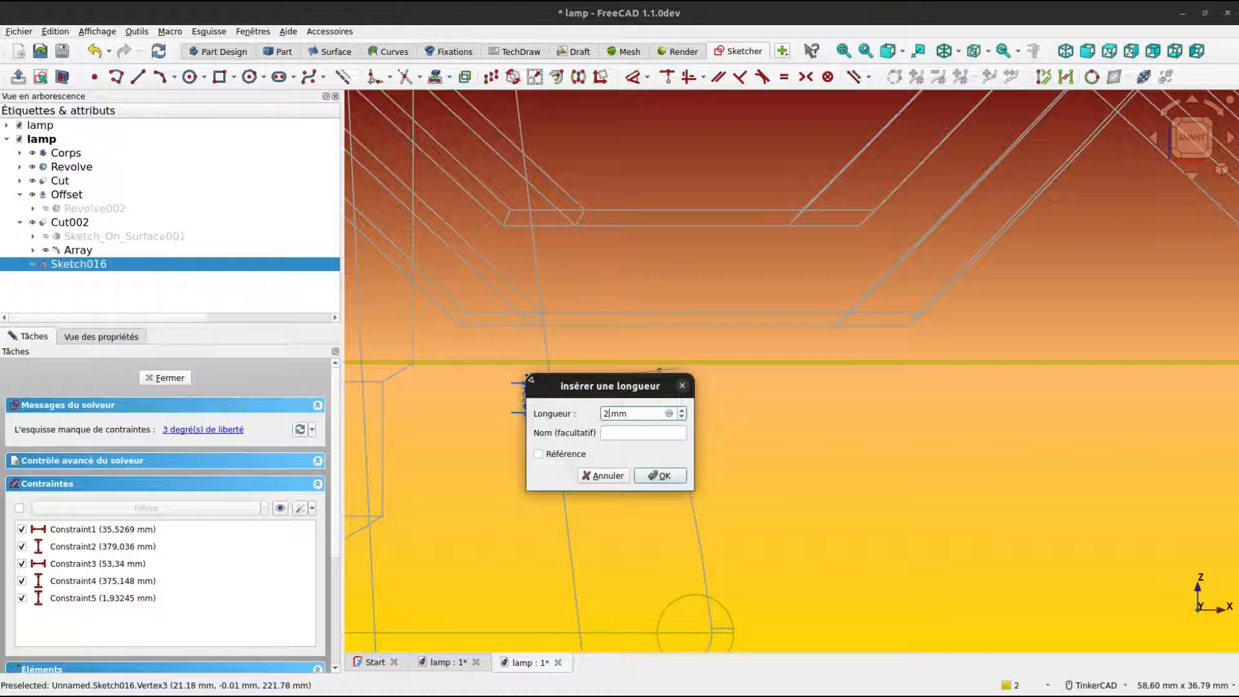
key("Return")
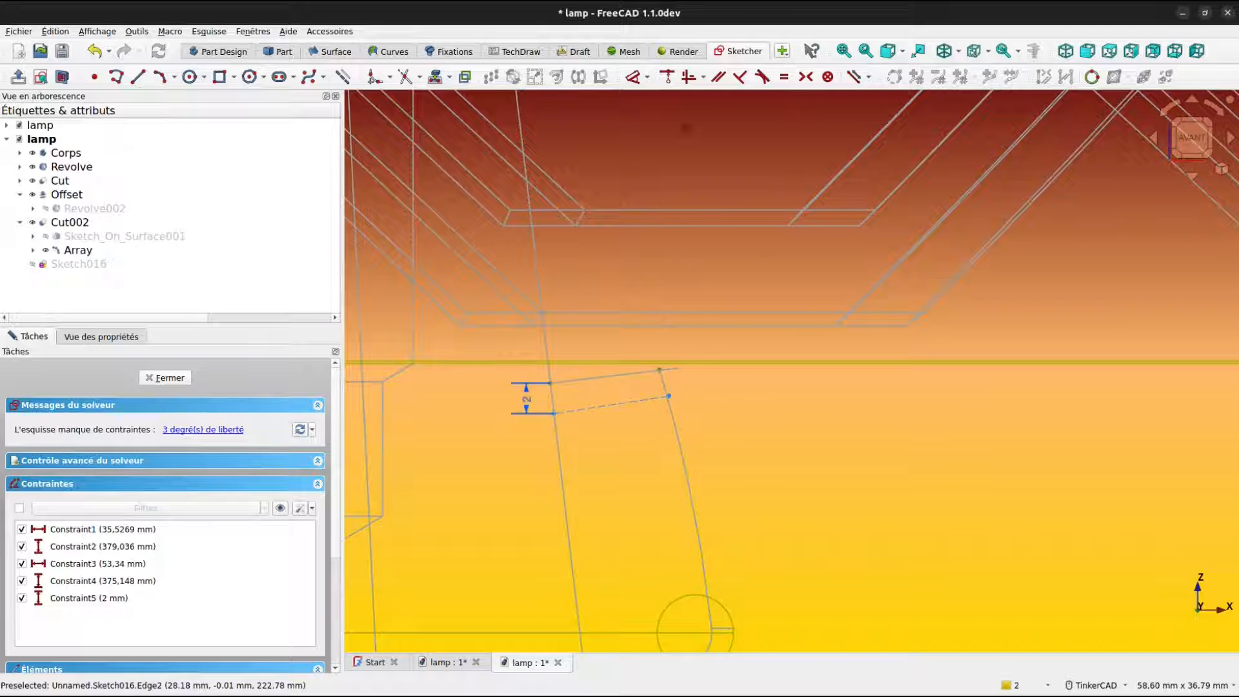
Constrain the new line parallel to the projected sloping edge.
left_click(718, 76)
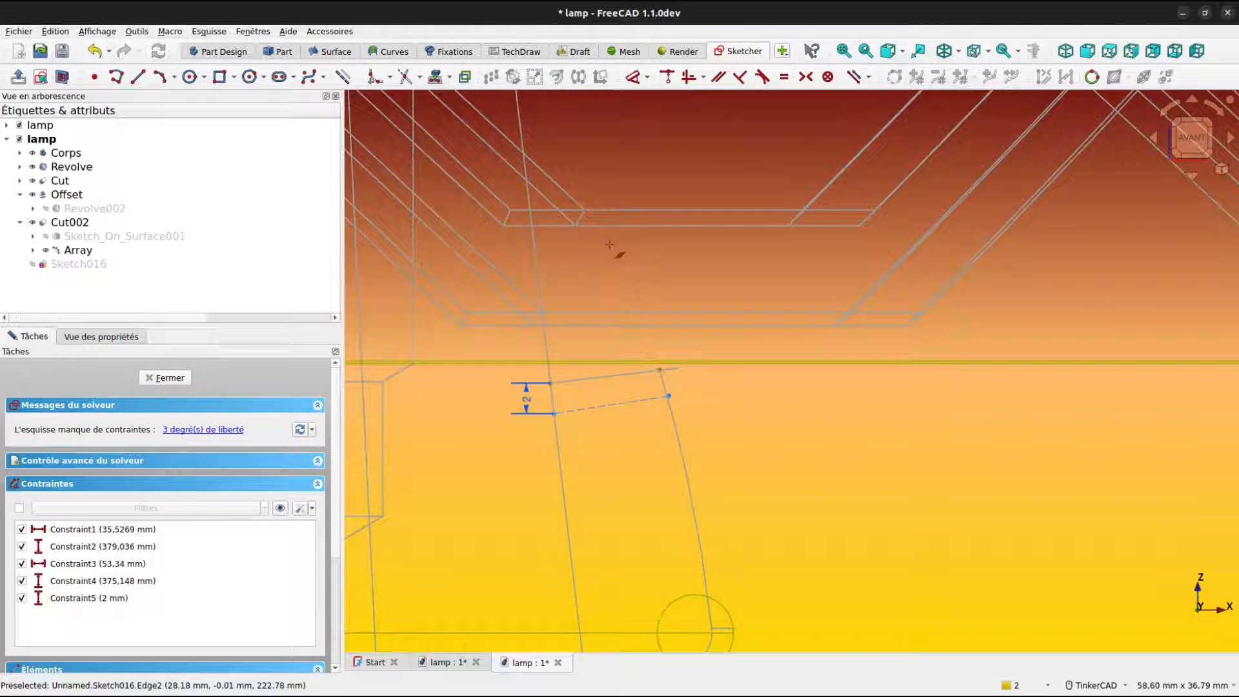
left_click(618, 377)
left_click(623, 403)
Apply vertical alignment constraints between both endpoints of the lower line and the matching ends of the projected edge.
scroll(769, 354, "up", 3)
mouse_move(686, 404)
middle_mouse_down()
mouse_move(1057, 335)
mouse_move(977, 349)
middle_mouse_up()
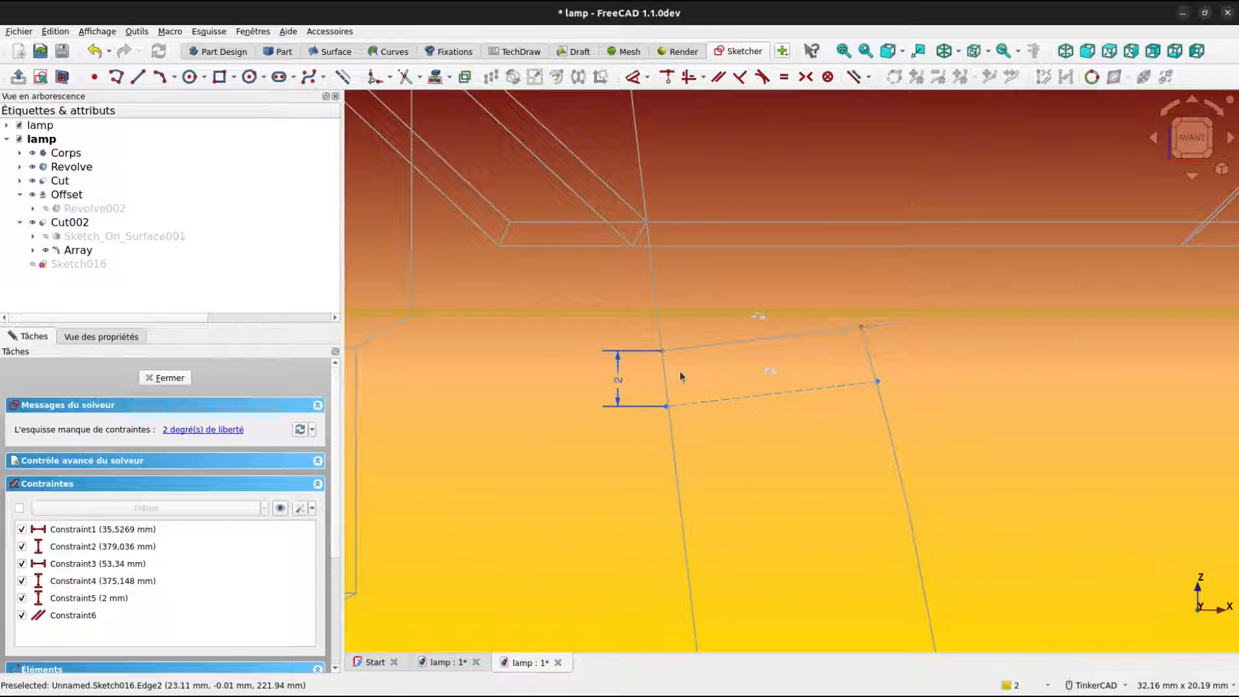
left_click(688, 77)
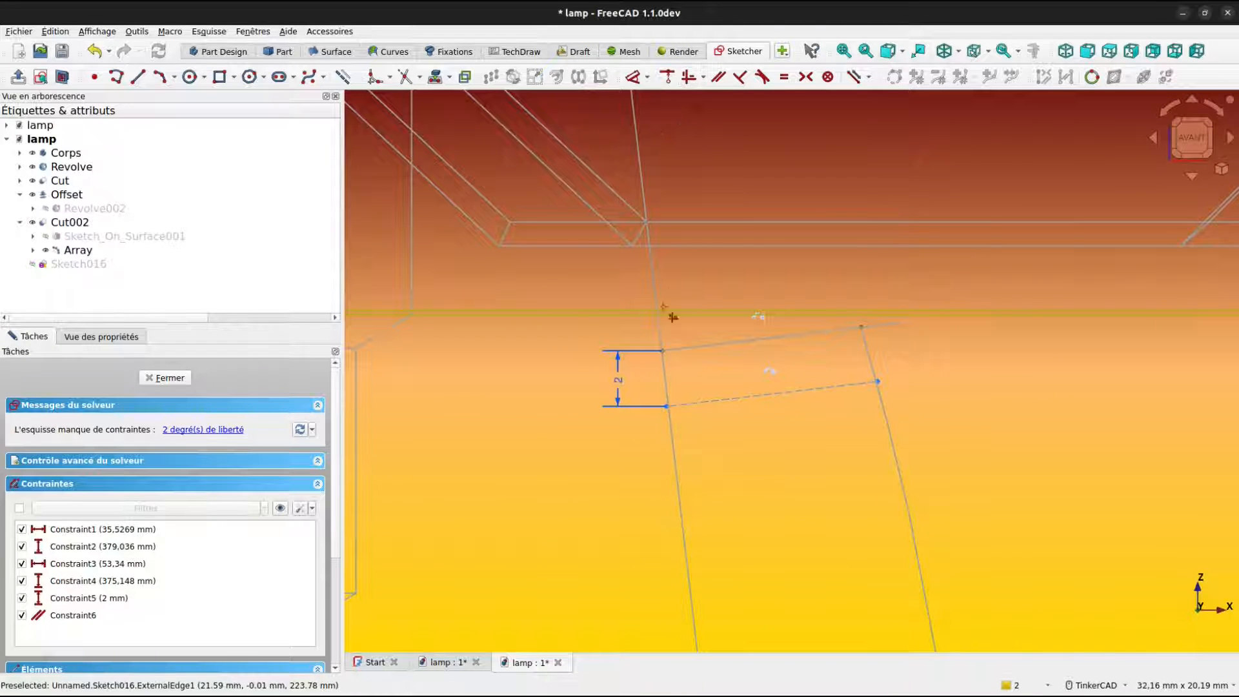
left_click(665, 353)
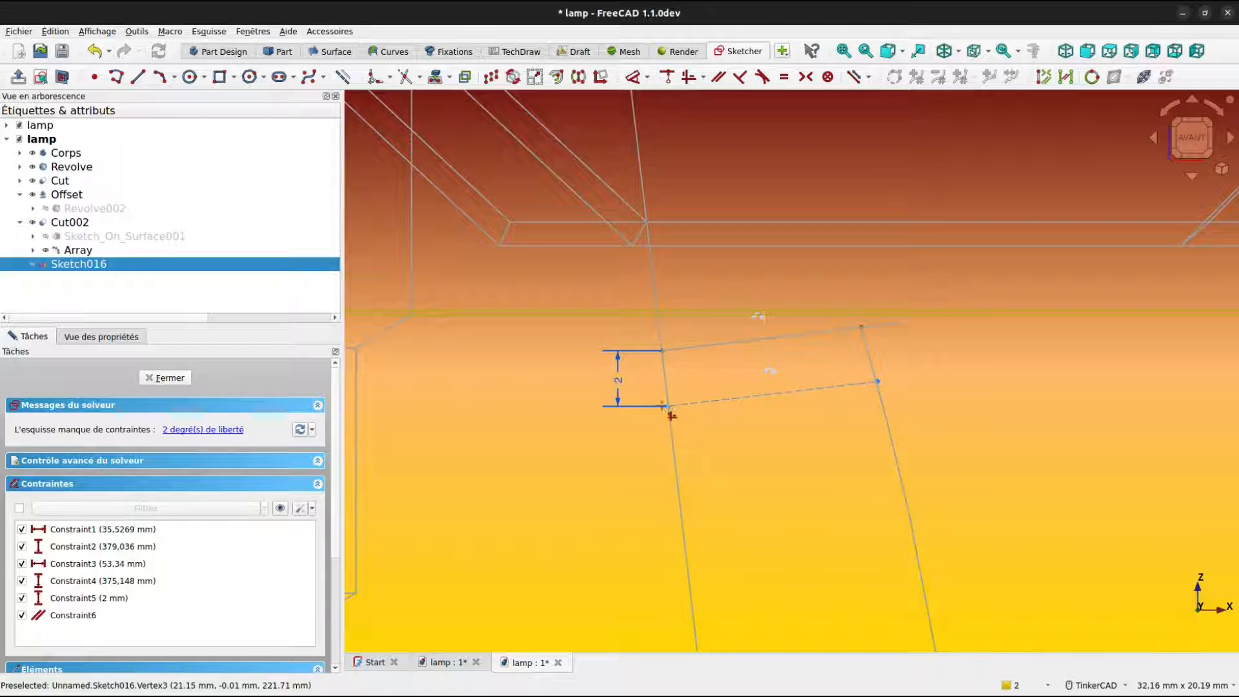
left_click(668, 406)
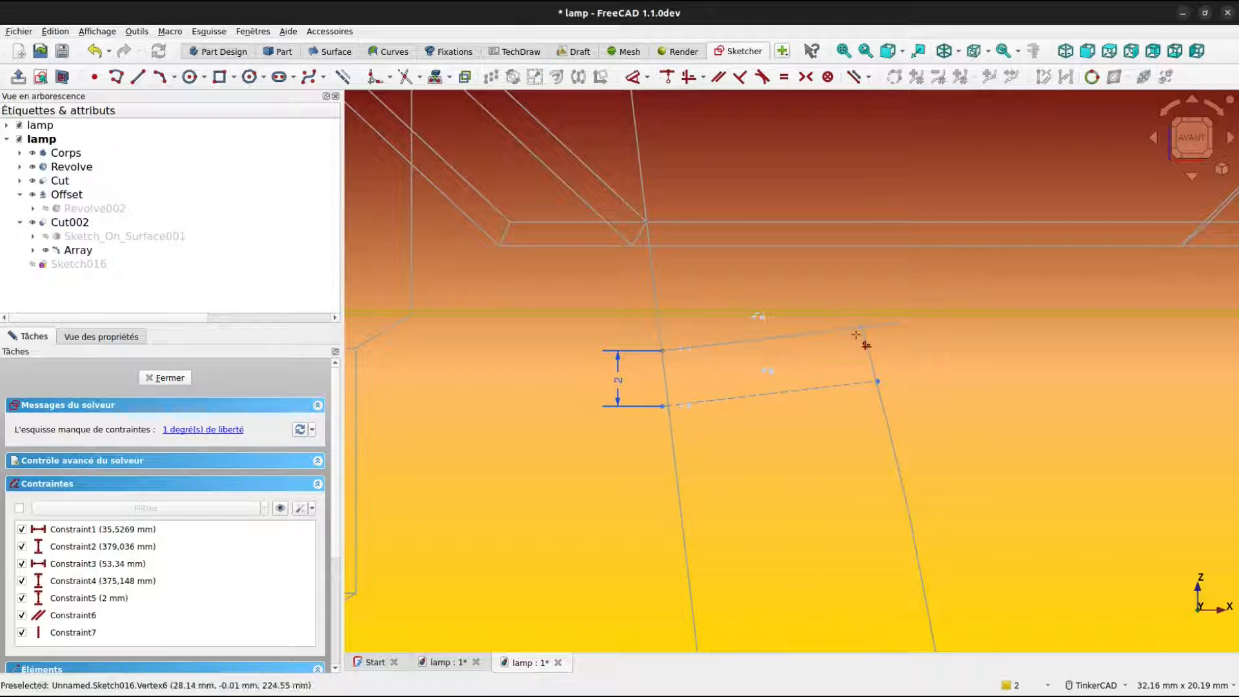
left_click(879, 382)
left_click(881, 382)
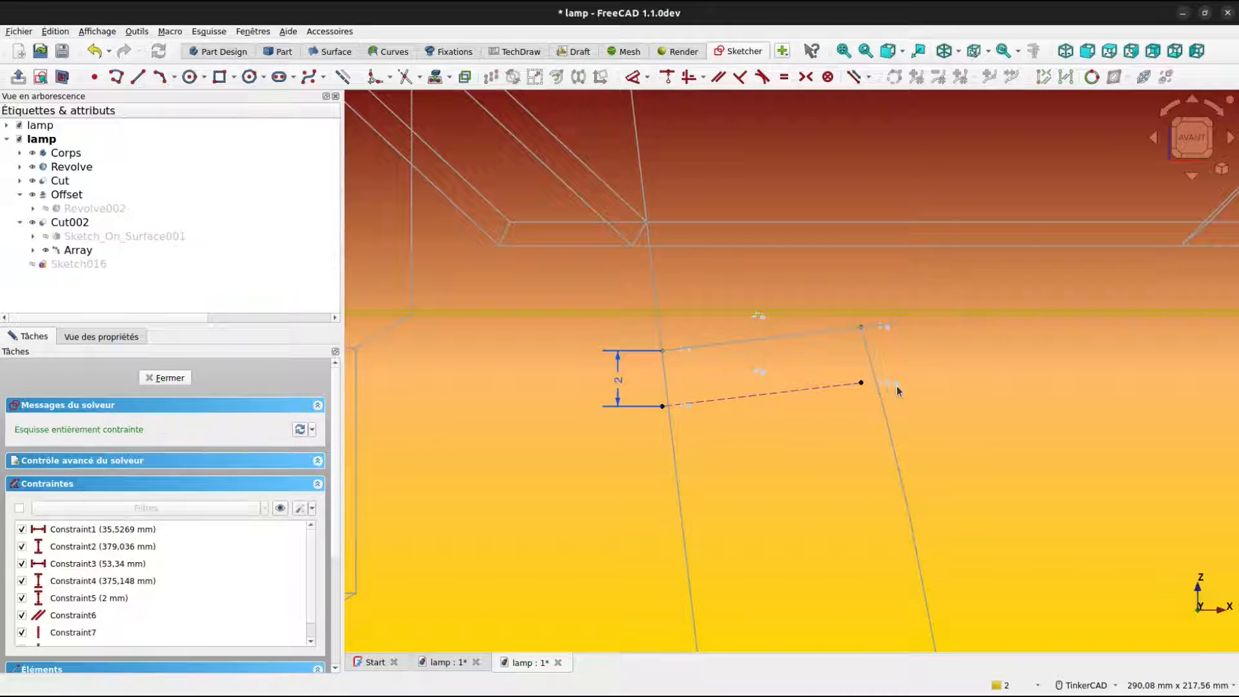
Place a sketch point at the midpoint of the lower line with a symmetry constraint.
left_click(766, 398)
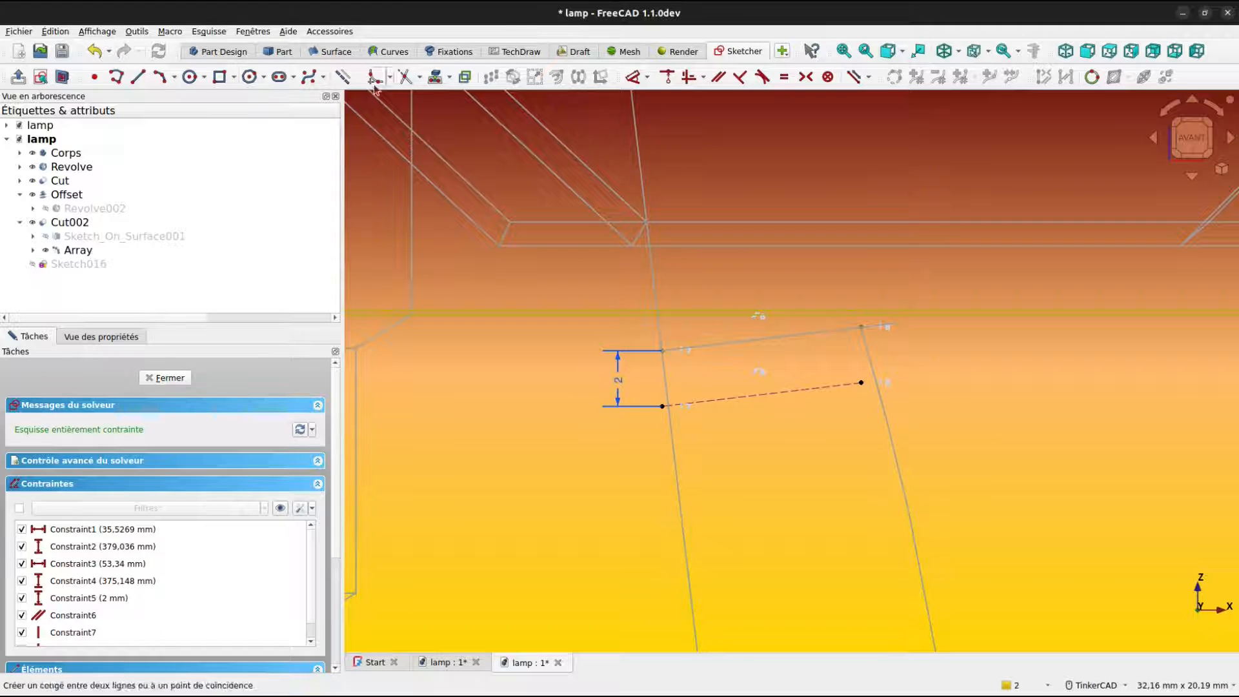
left_click(96, 78)
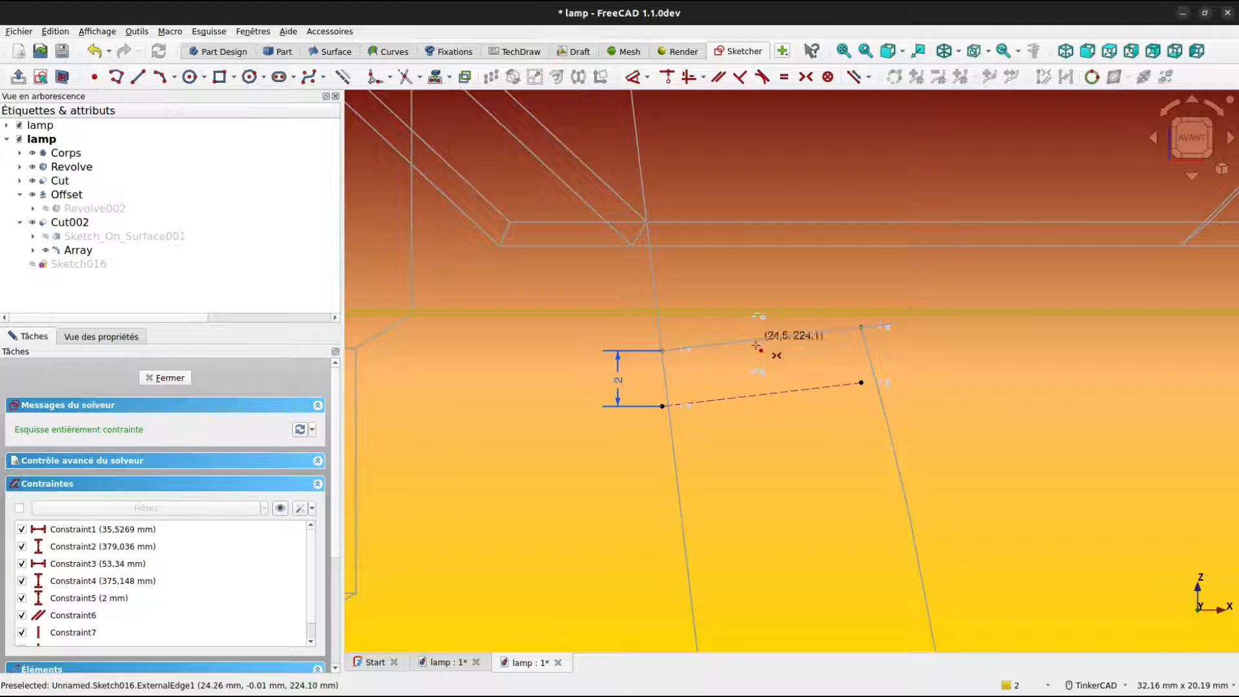
left_click(767, 396)
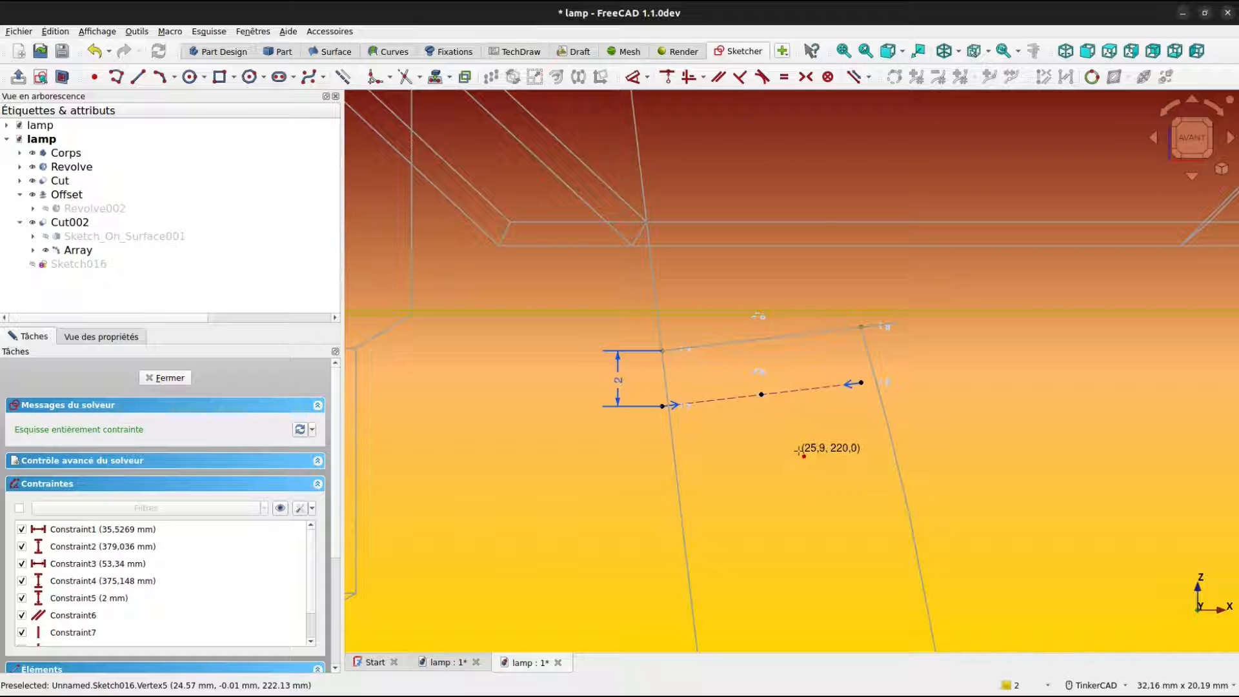
Delete the vertical constraint at the lower line's outer end and extend that endpoint to the curved edge.
left_click(884, 330)
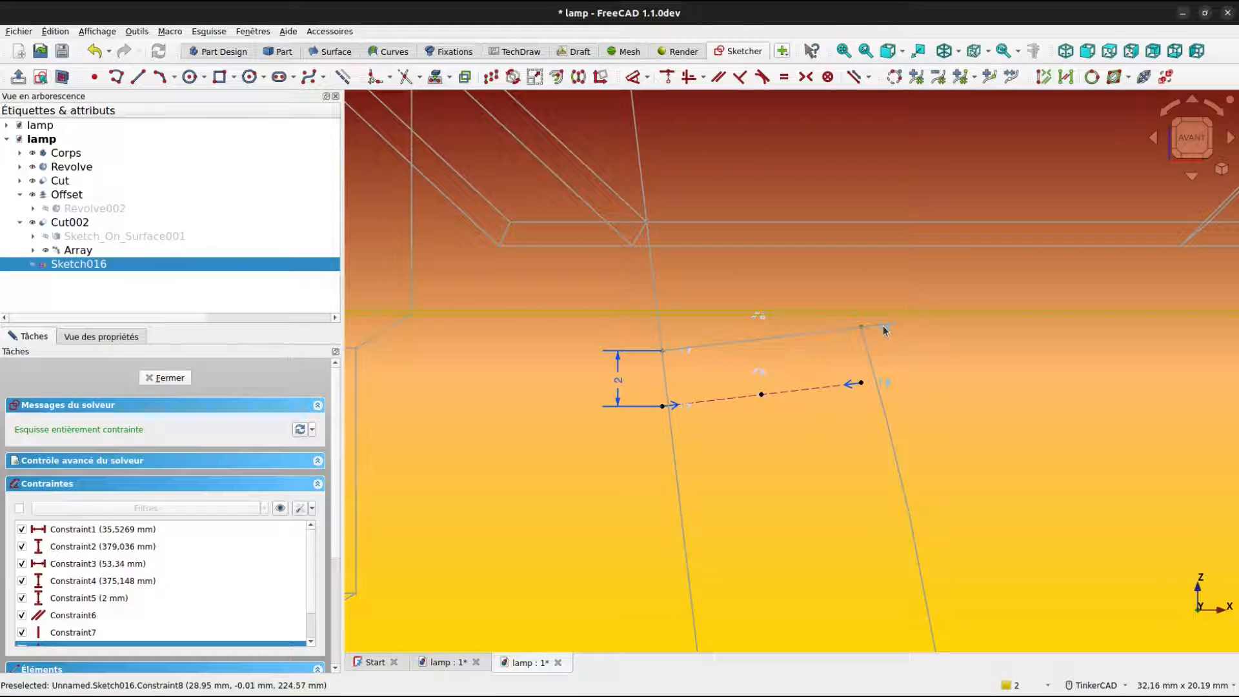
key("Delete")
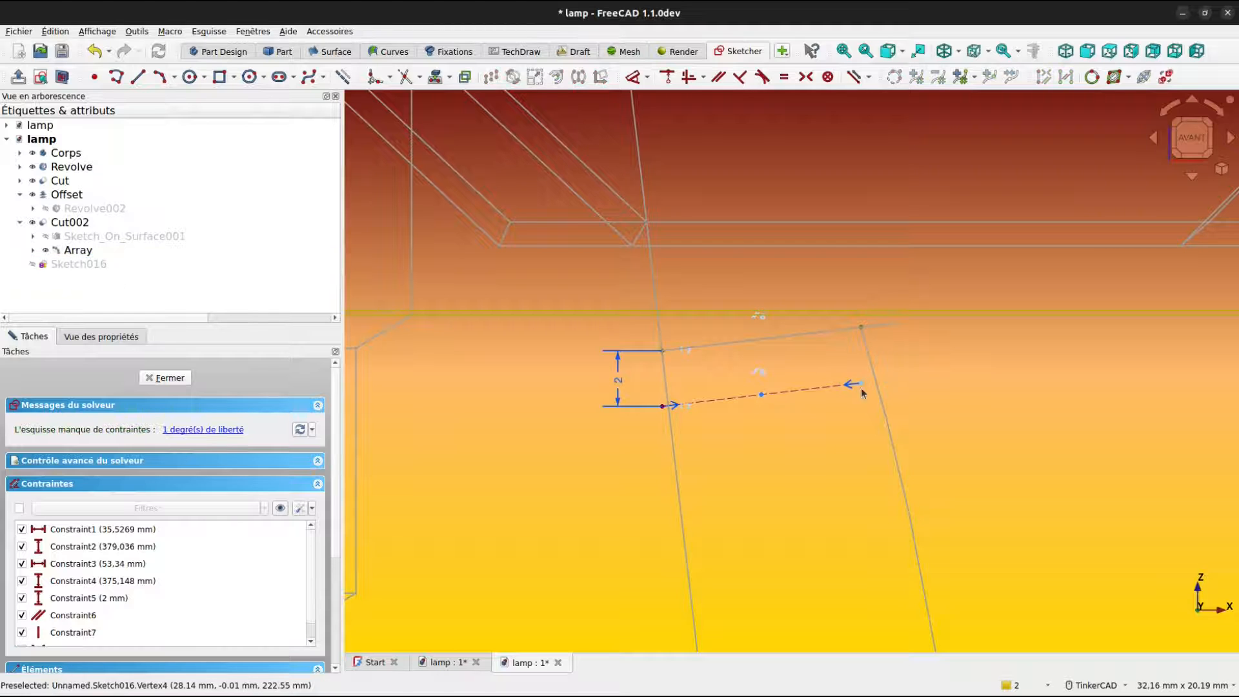
left_click_drag(862, 386, 879, 383)
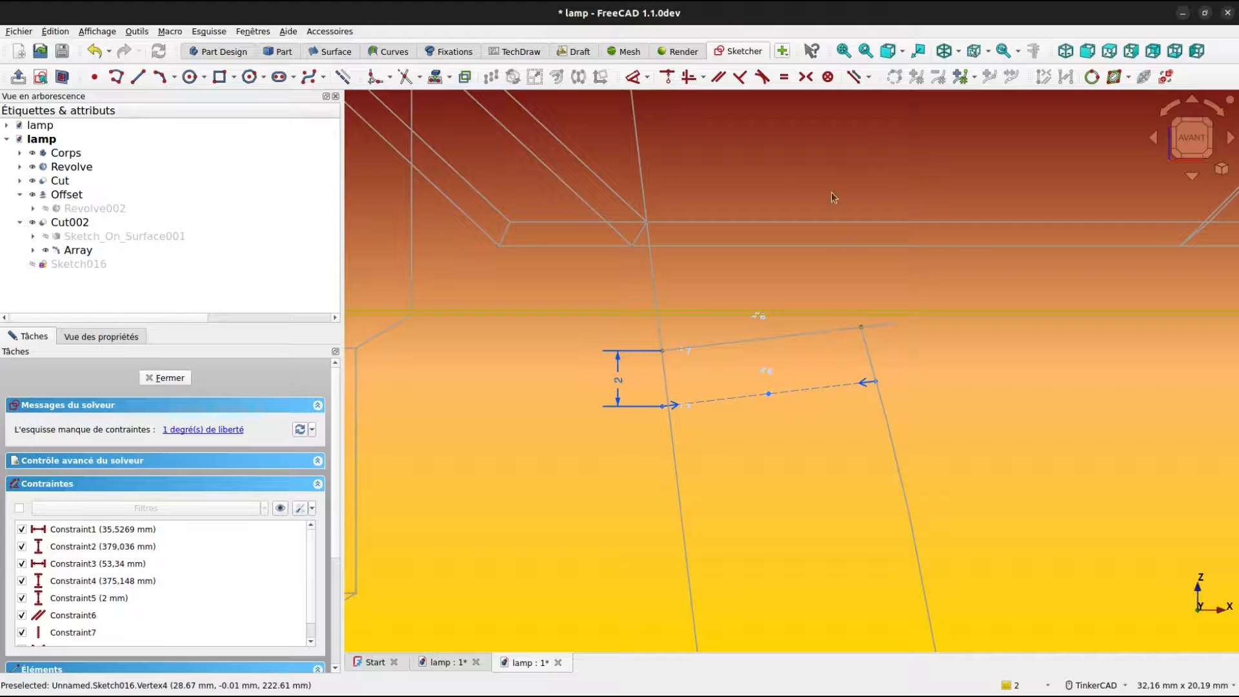
Dimension the length of the lower sloping line.
left_click(633, 77)
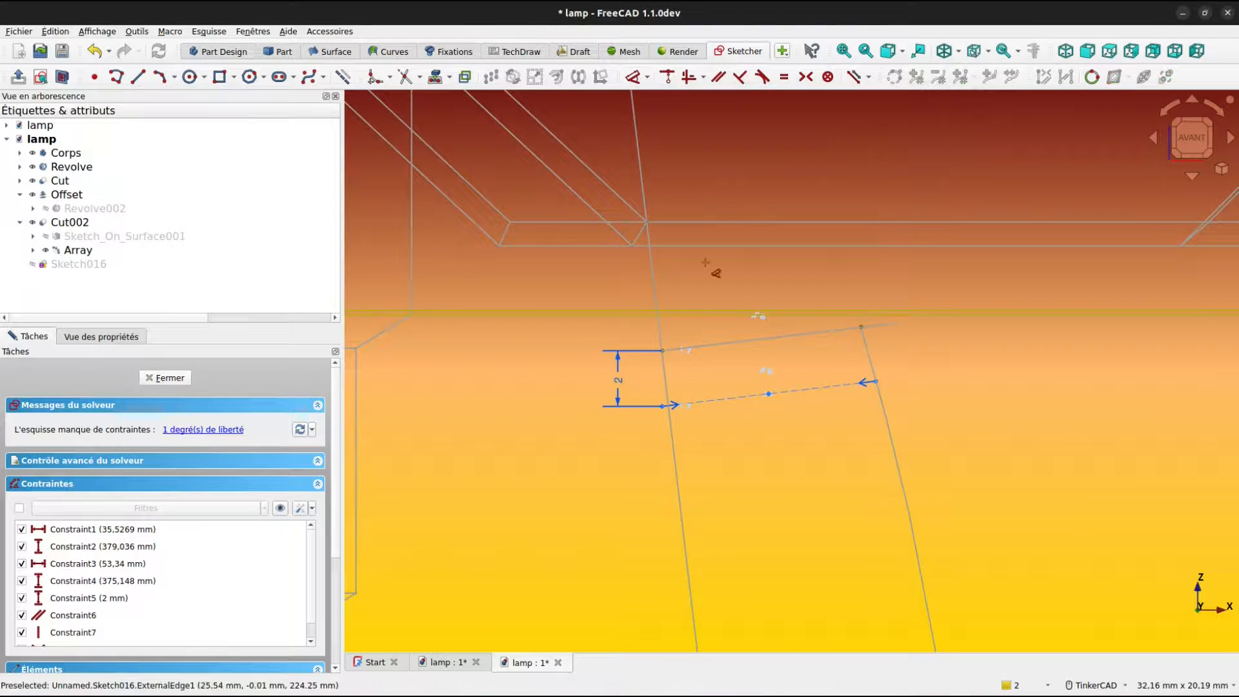
left_click(743, 397)
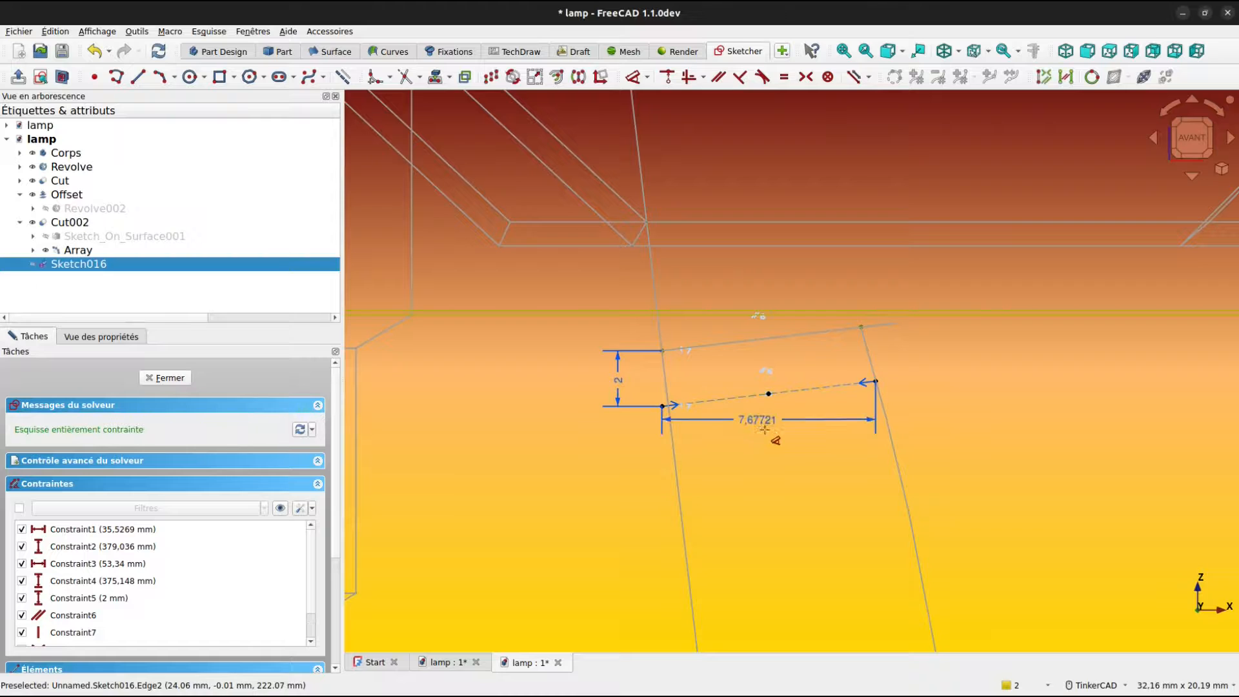
left_click(824, 411)
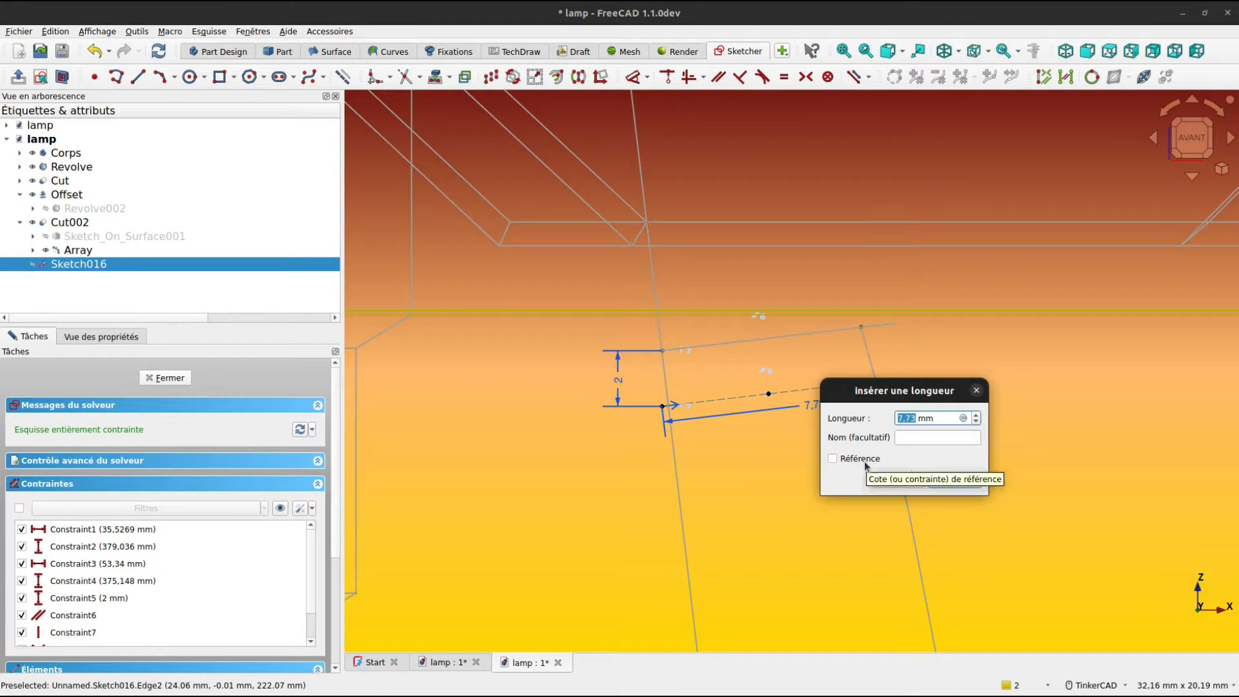